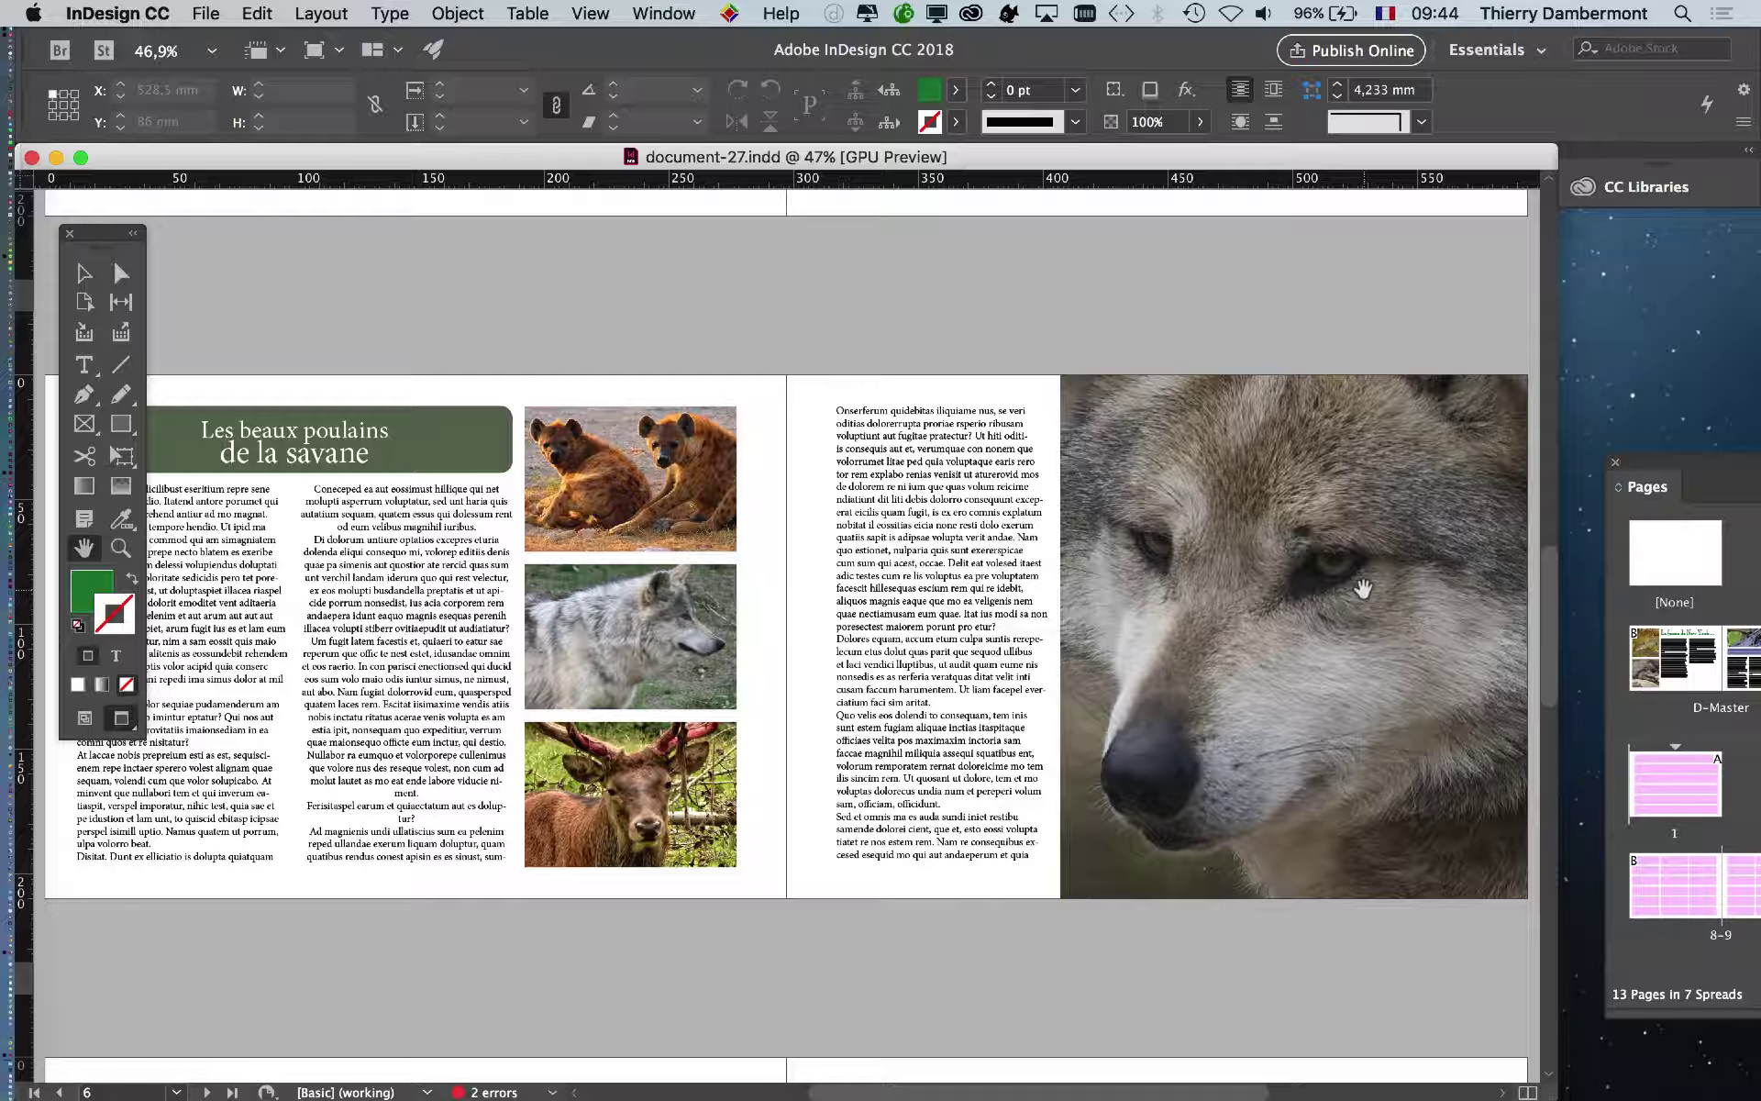
Select the photo of the two hyenas on page 6 with the Selection tool.
{"action": "left_click", "coordinate": [84, 274]}
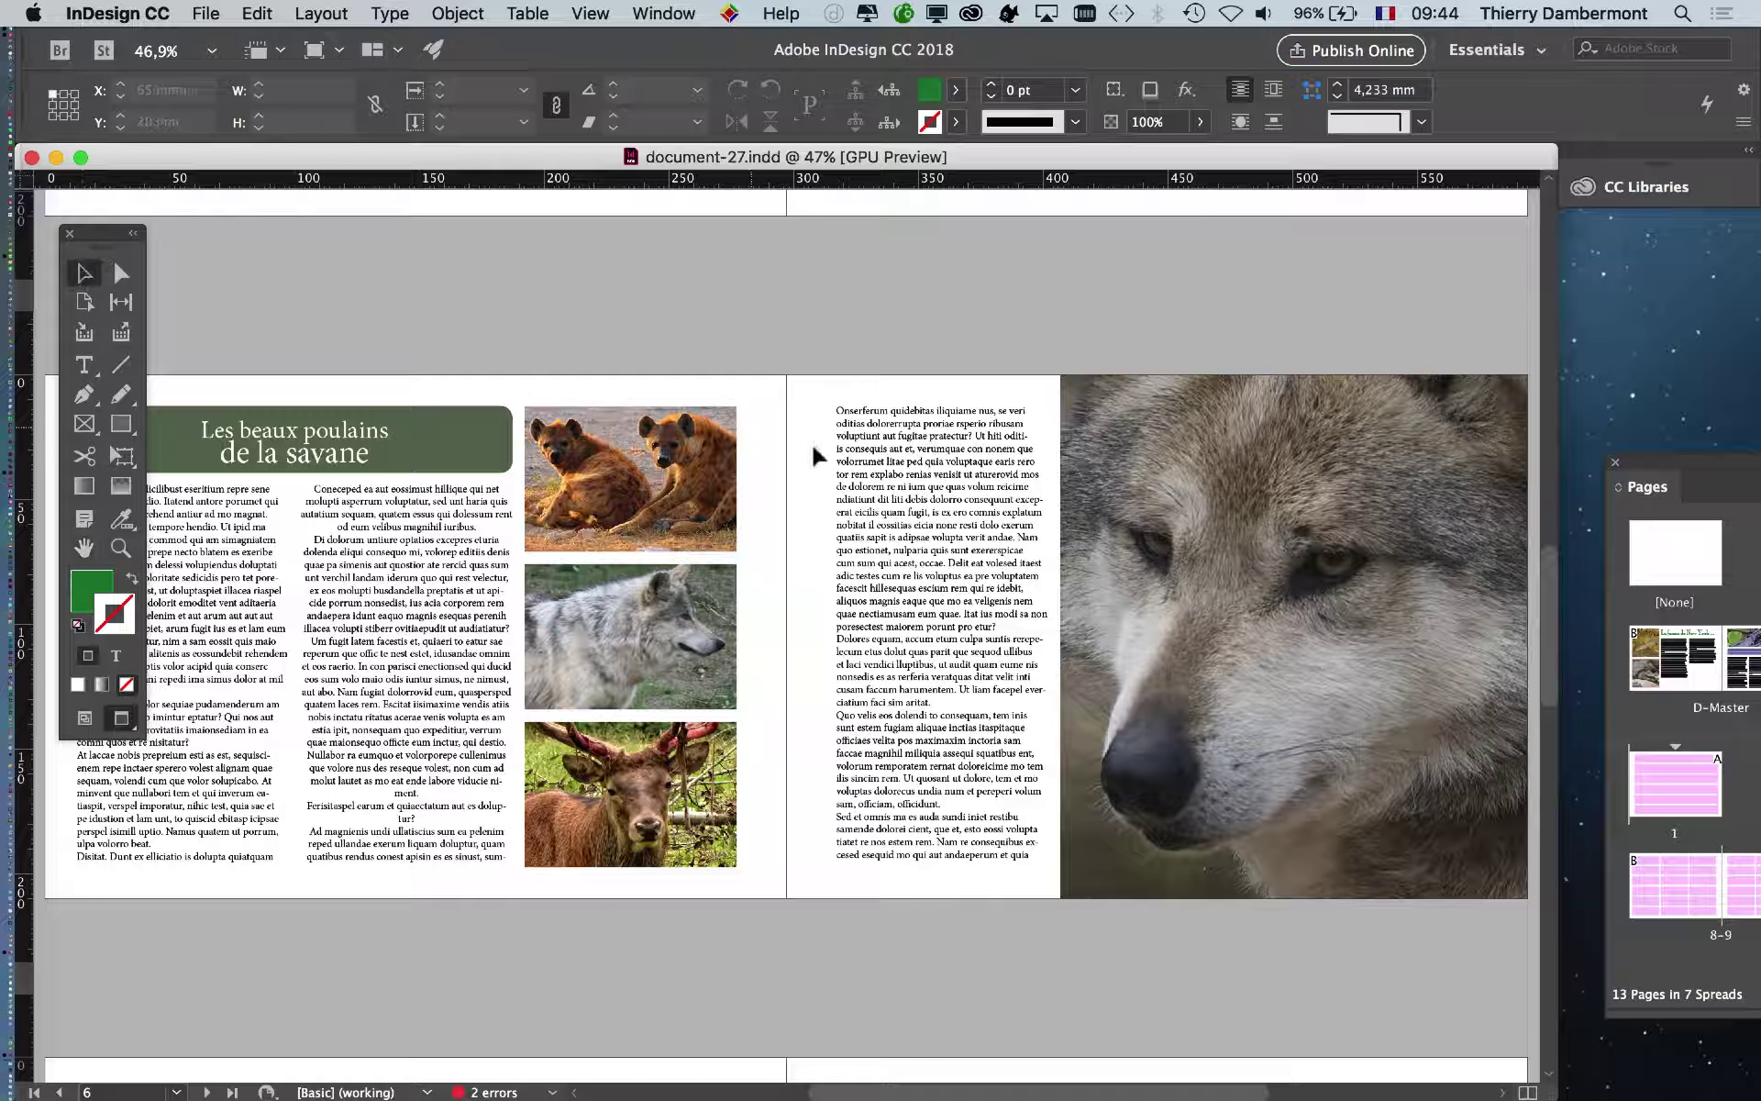
{"action": "left_click", "coordinate": [1277, 543]}
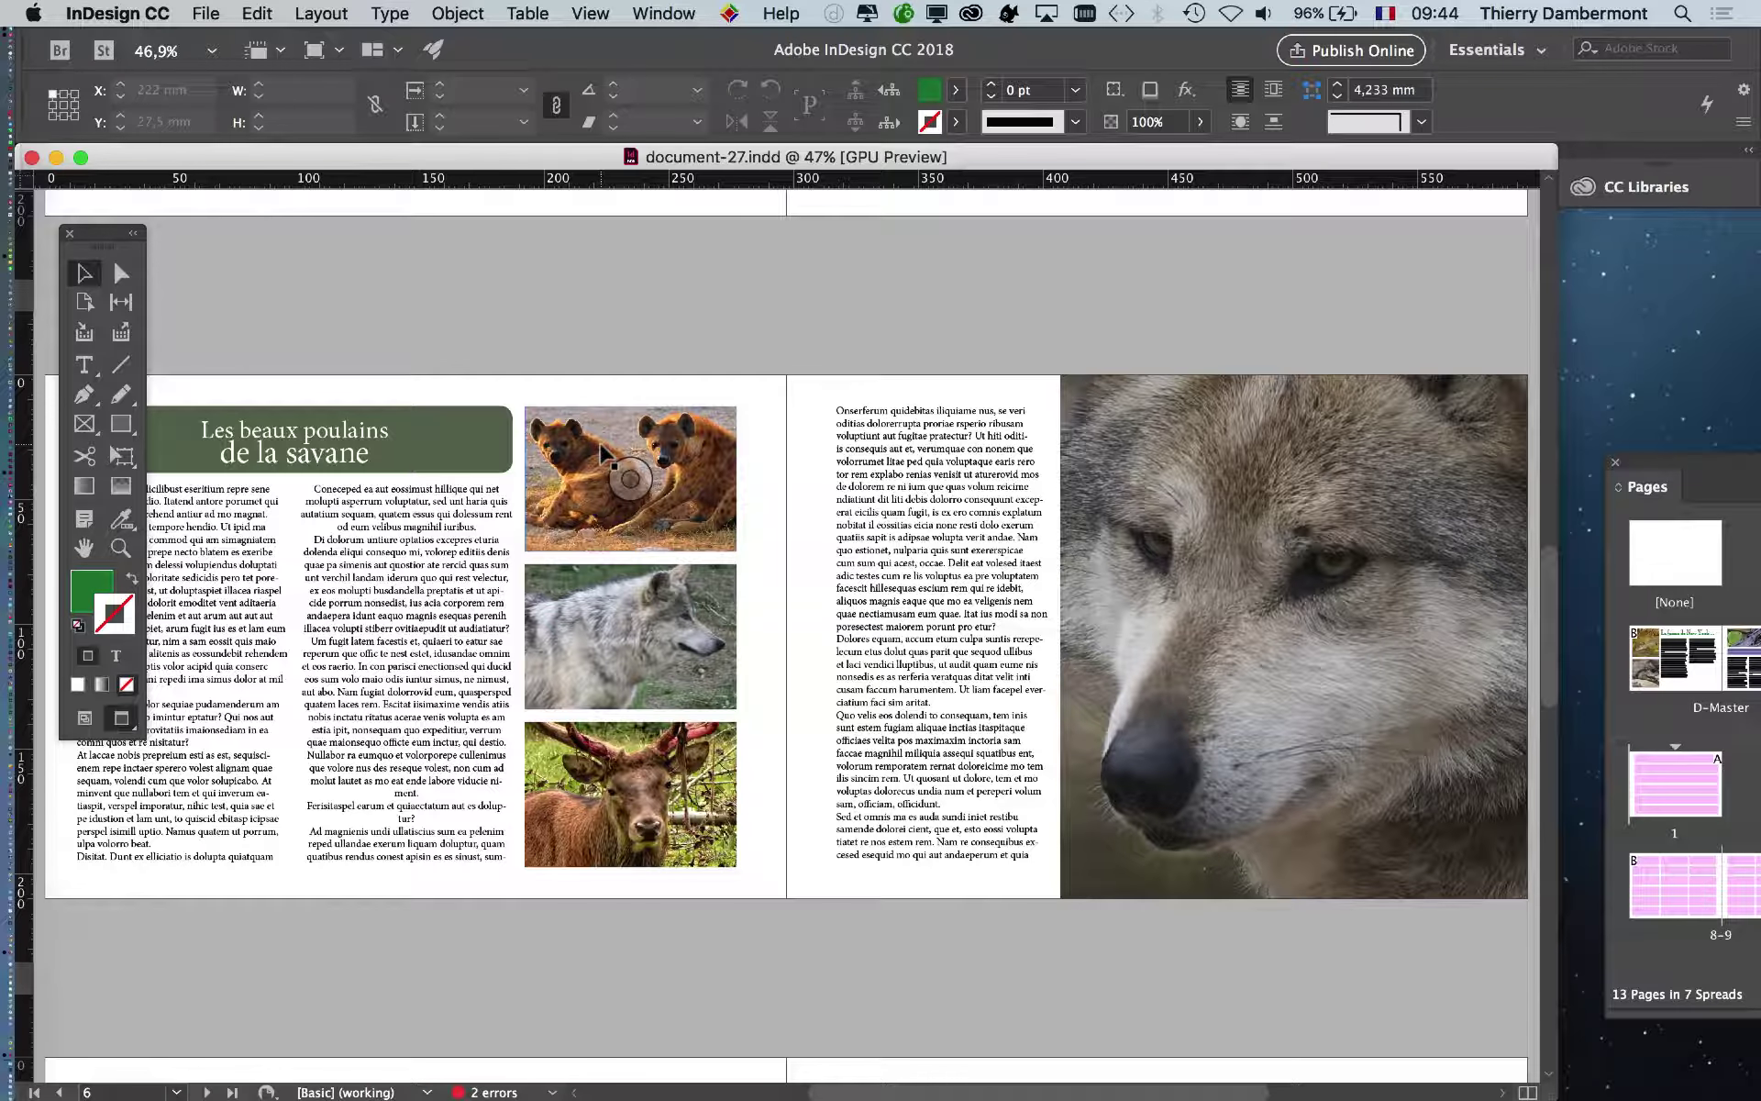
{"action": "key", "text": "super+minus"}
{"action": "key", "text": "super+minus"}
{"action": "key", "text": "super+minus"}
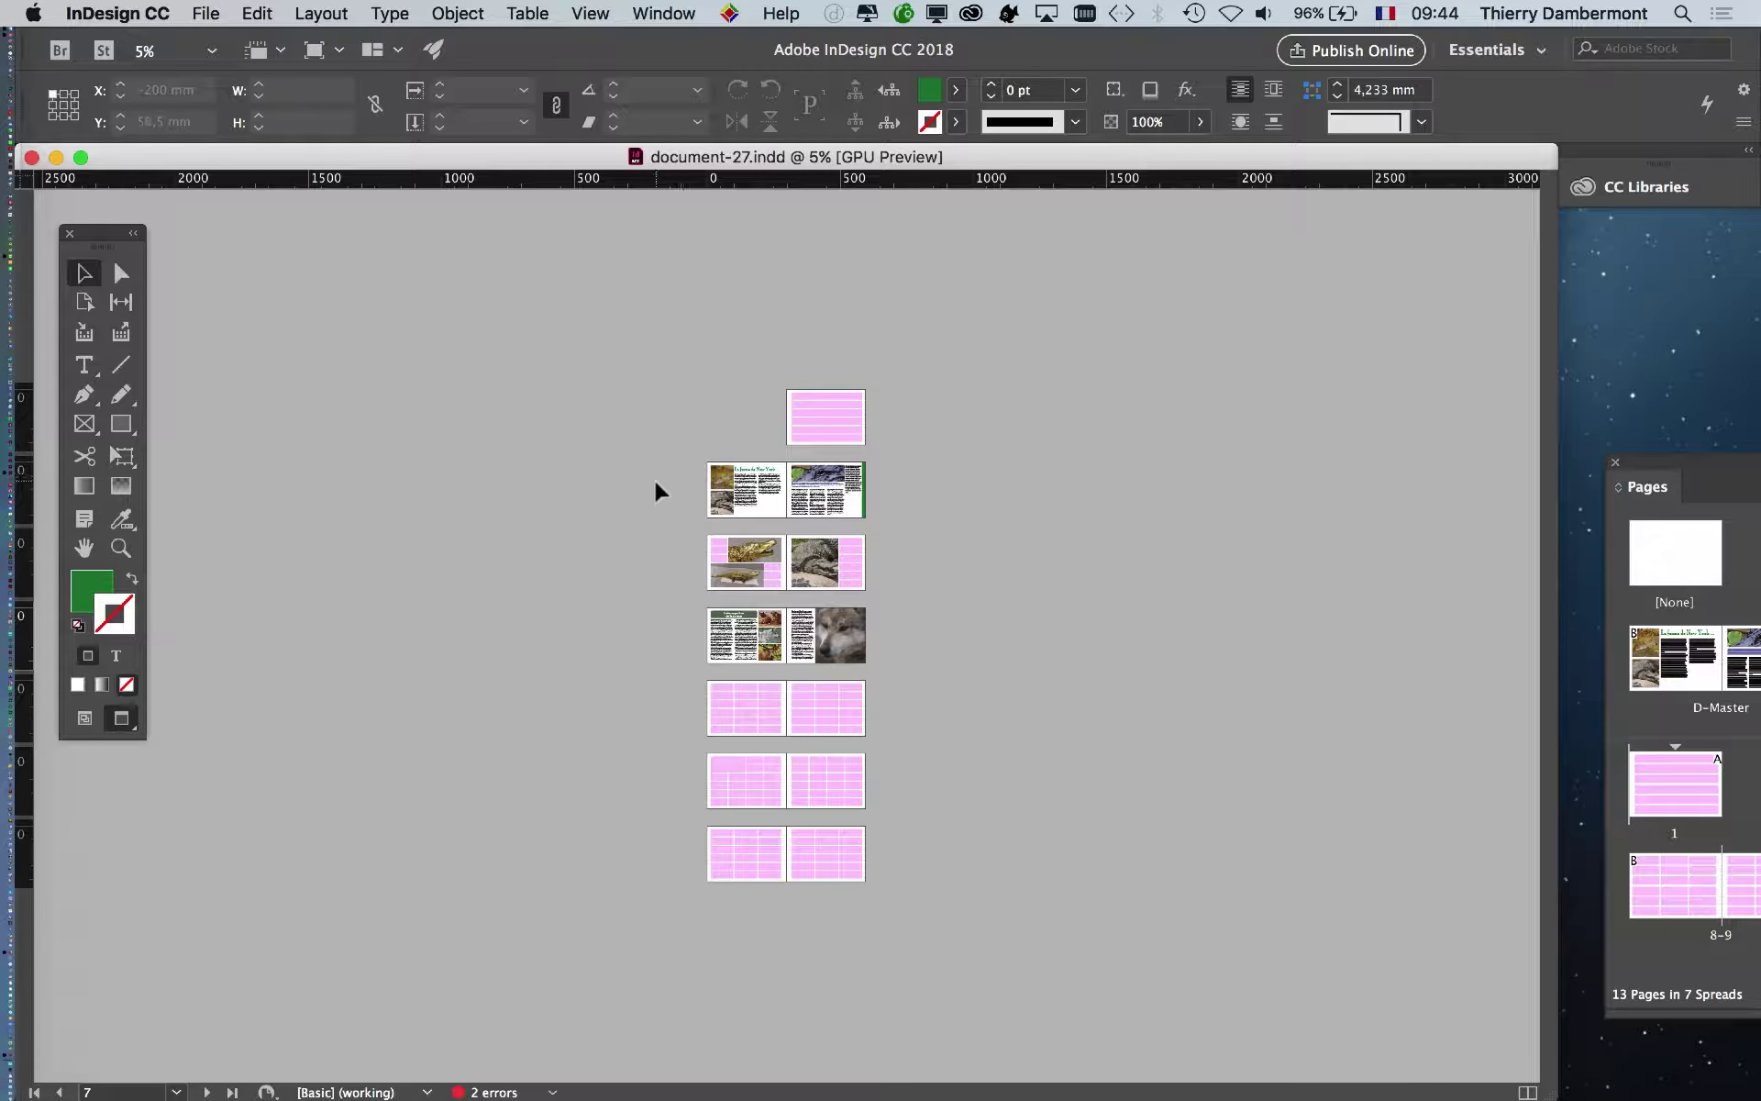
{"action": "scroll", "coordinate": [774, 642], "scroll_direction": "up", "scroll_amount": 6}
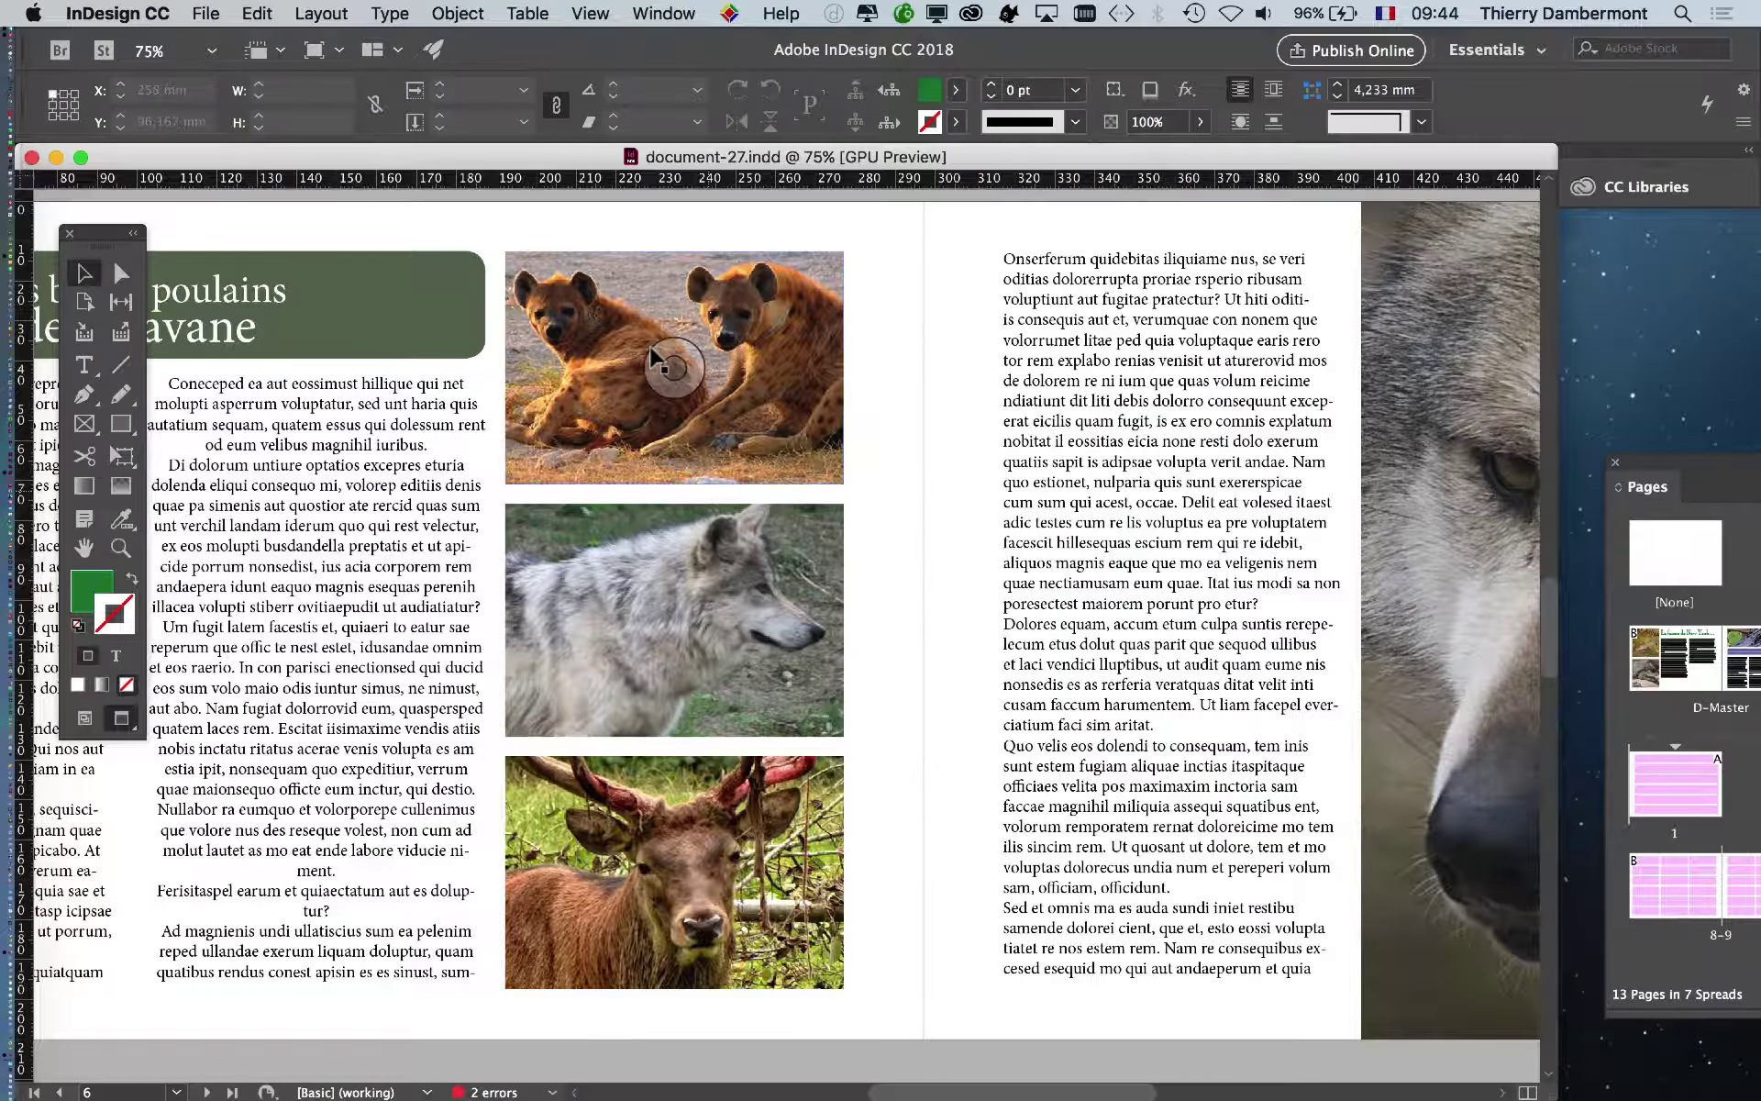
{"action": "left_click", "coordinate": [635, 329]}
{"action": "scroll", "coordinate": [638, 332], "scroll_direction": "up", "scroll_amount": 2}
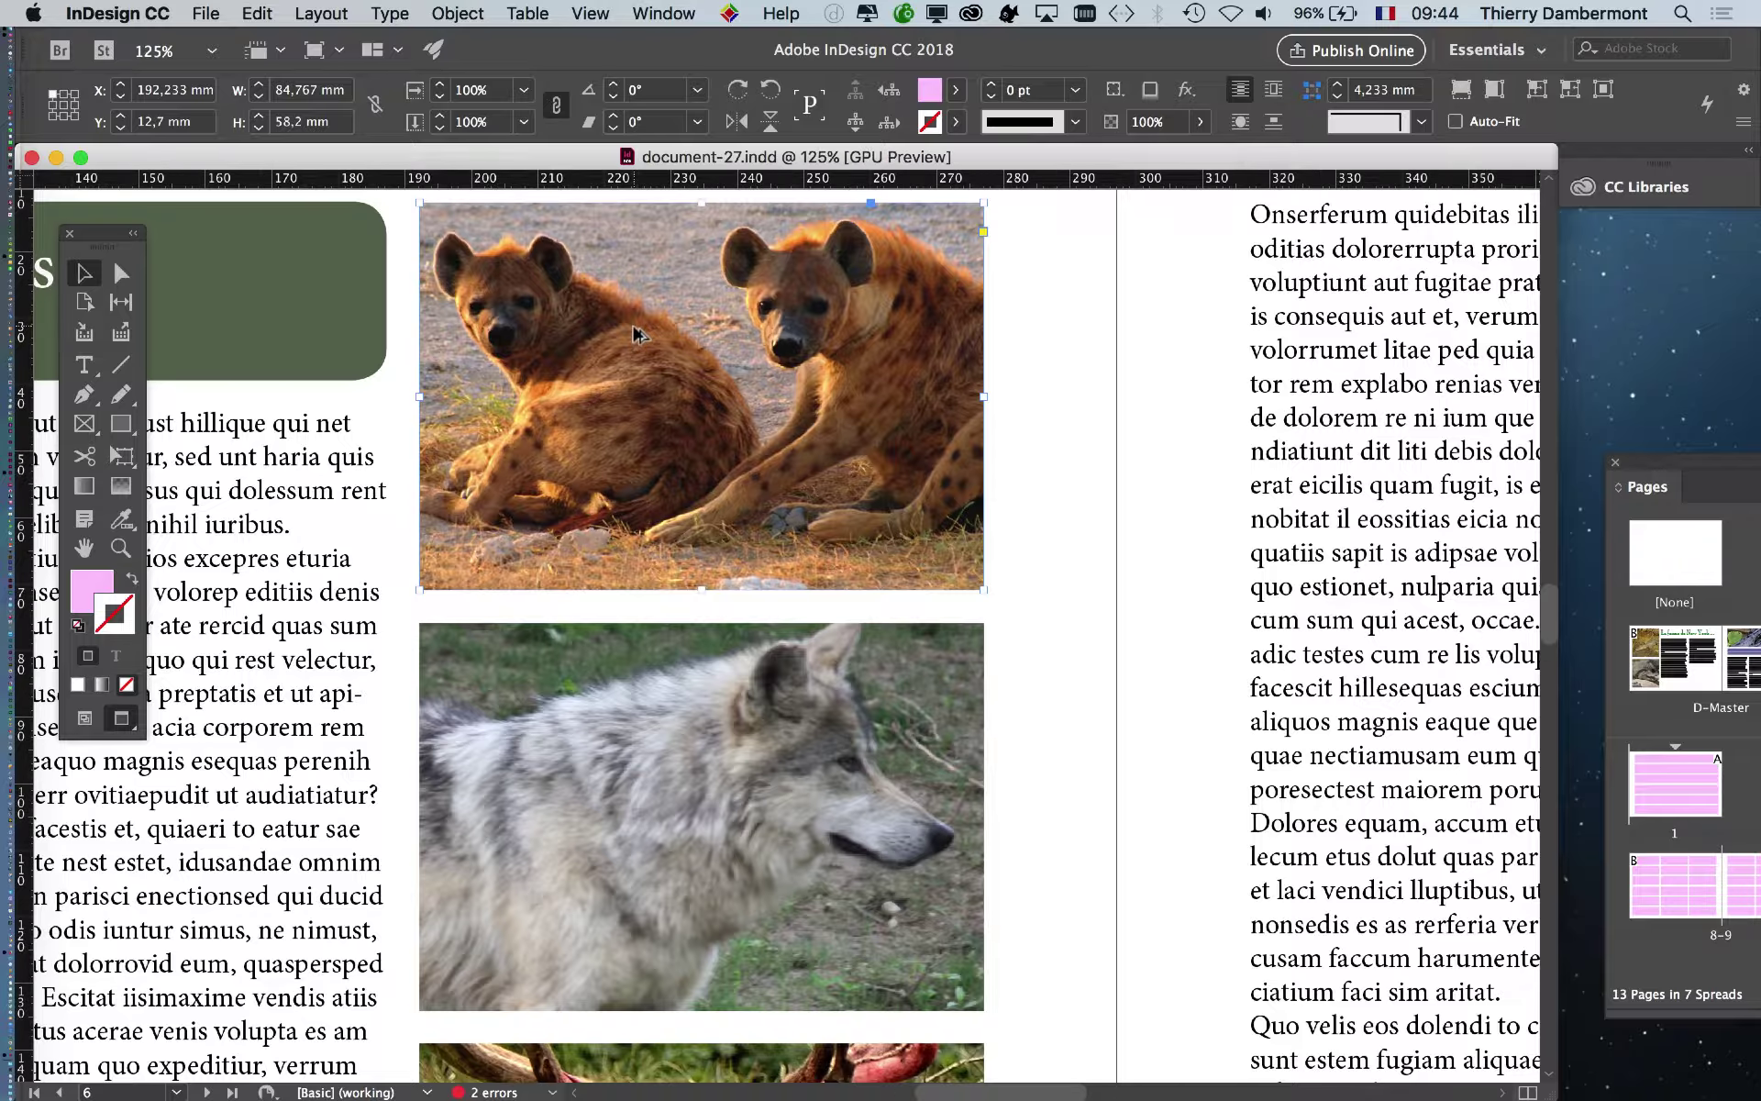
{"action": "scroll", "coordinate": [639, 335], "scroll_direction": "up", "scroll_amount": 1}
{"action": "scroll", "coordinate": [635, 337], "scroll_direction": "up", "scroll_amount": 1}
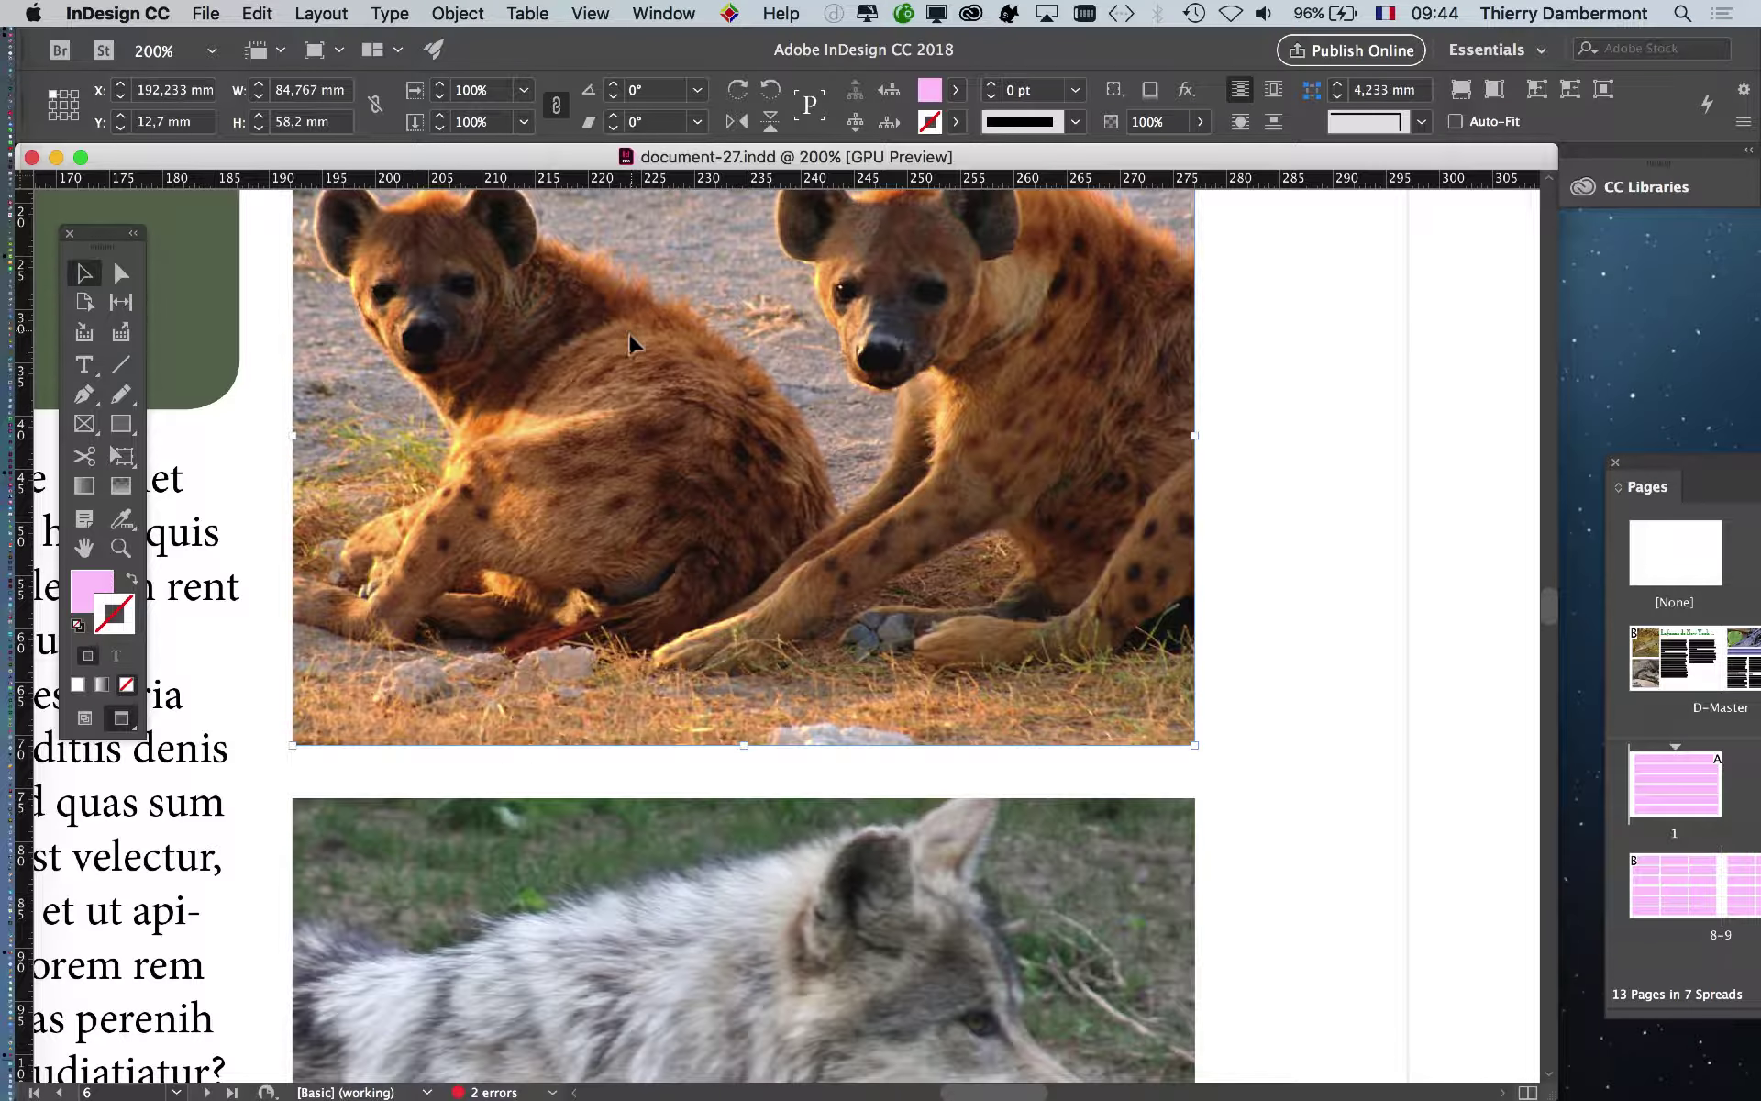
{"action": "scroll", "coordinate": [683, 449], "scroll_direction": "up", "scroll_amount": 1}
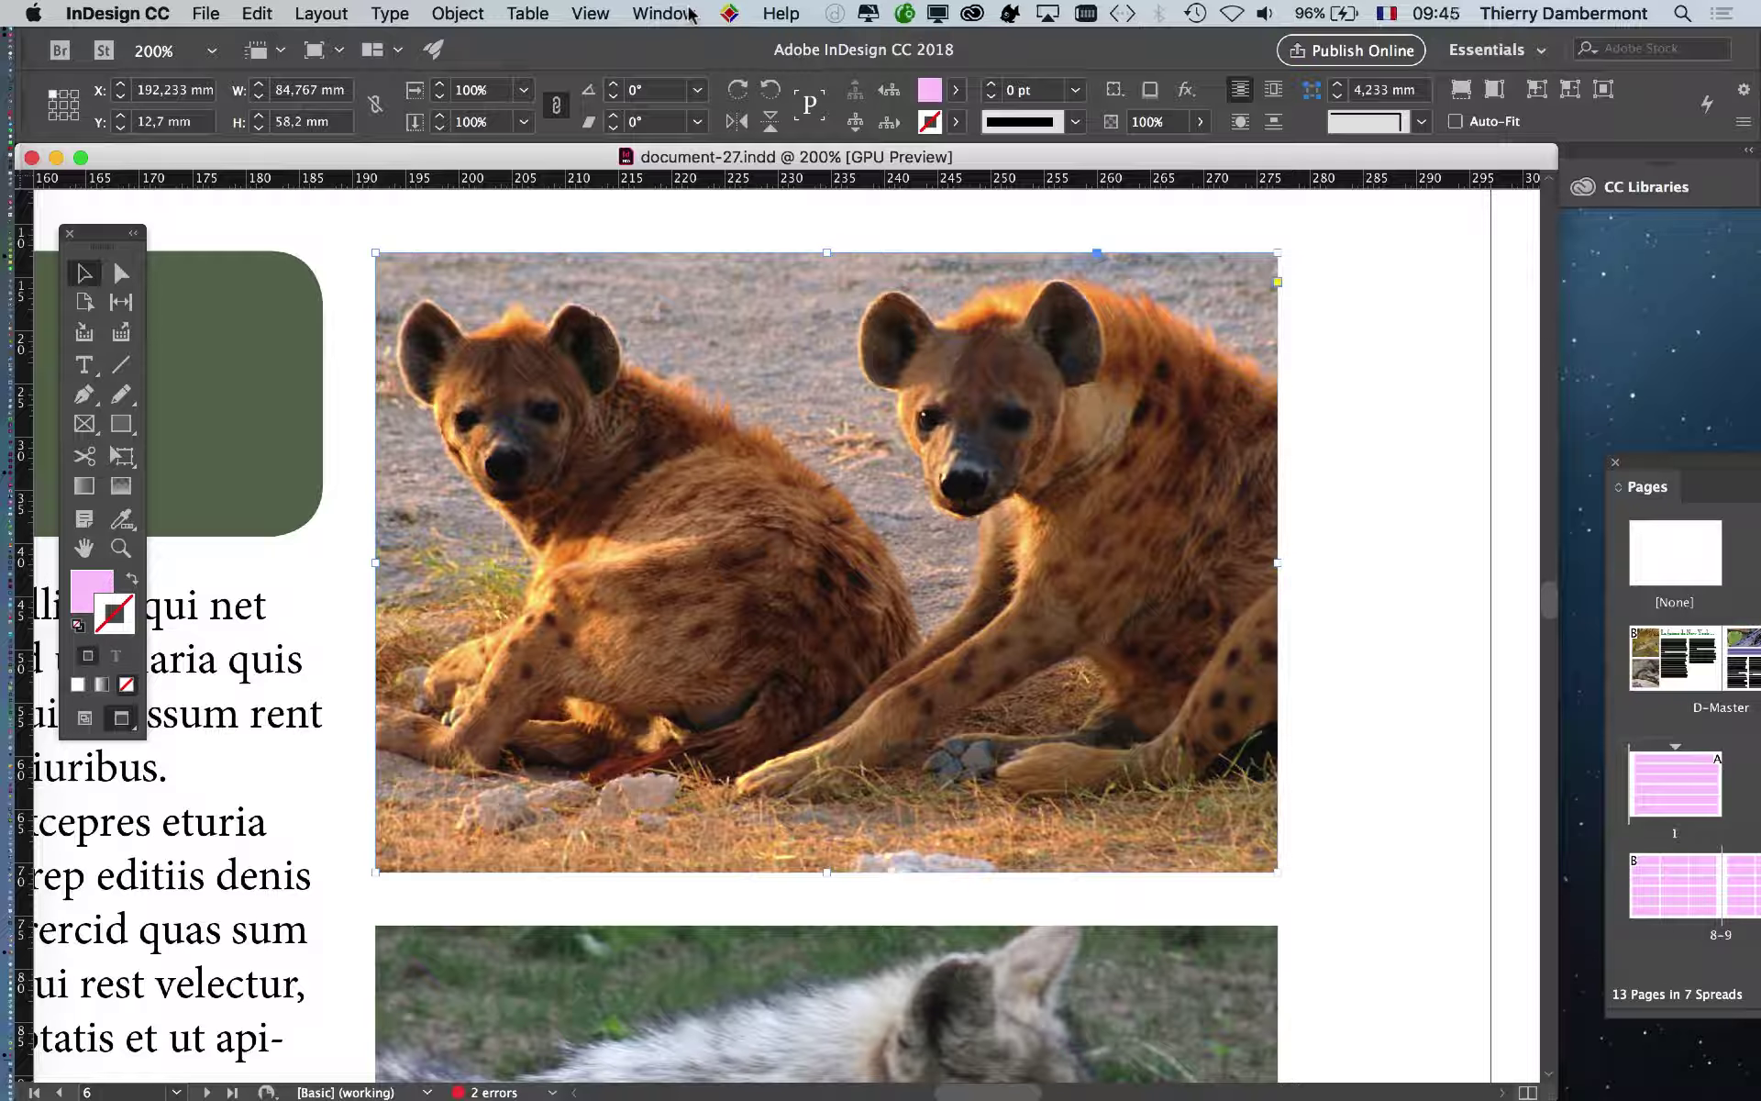
Display the document's linked images with the hyena photo's link information and reposition the list lower over the page.
{"action": "left_click", "coordinate": [690, 13]}
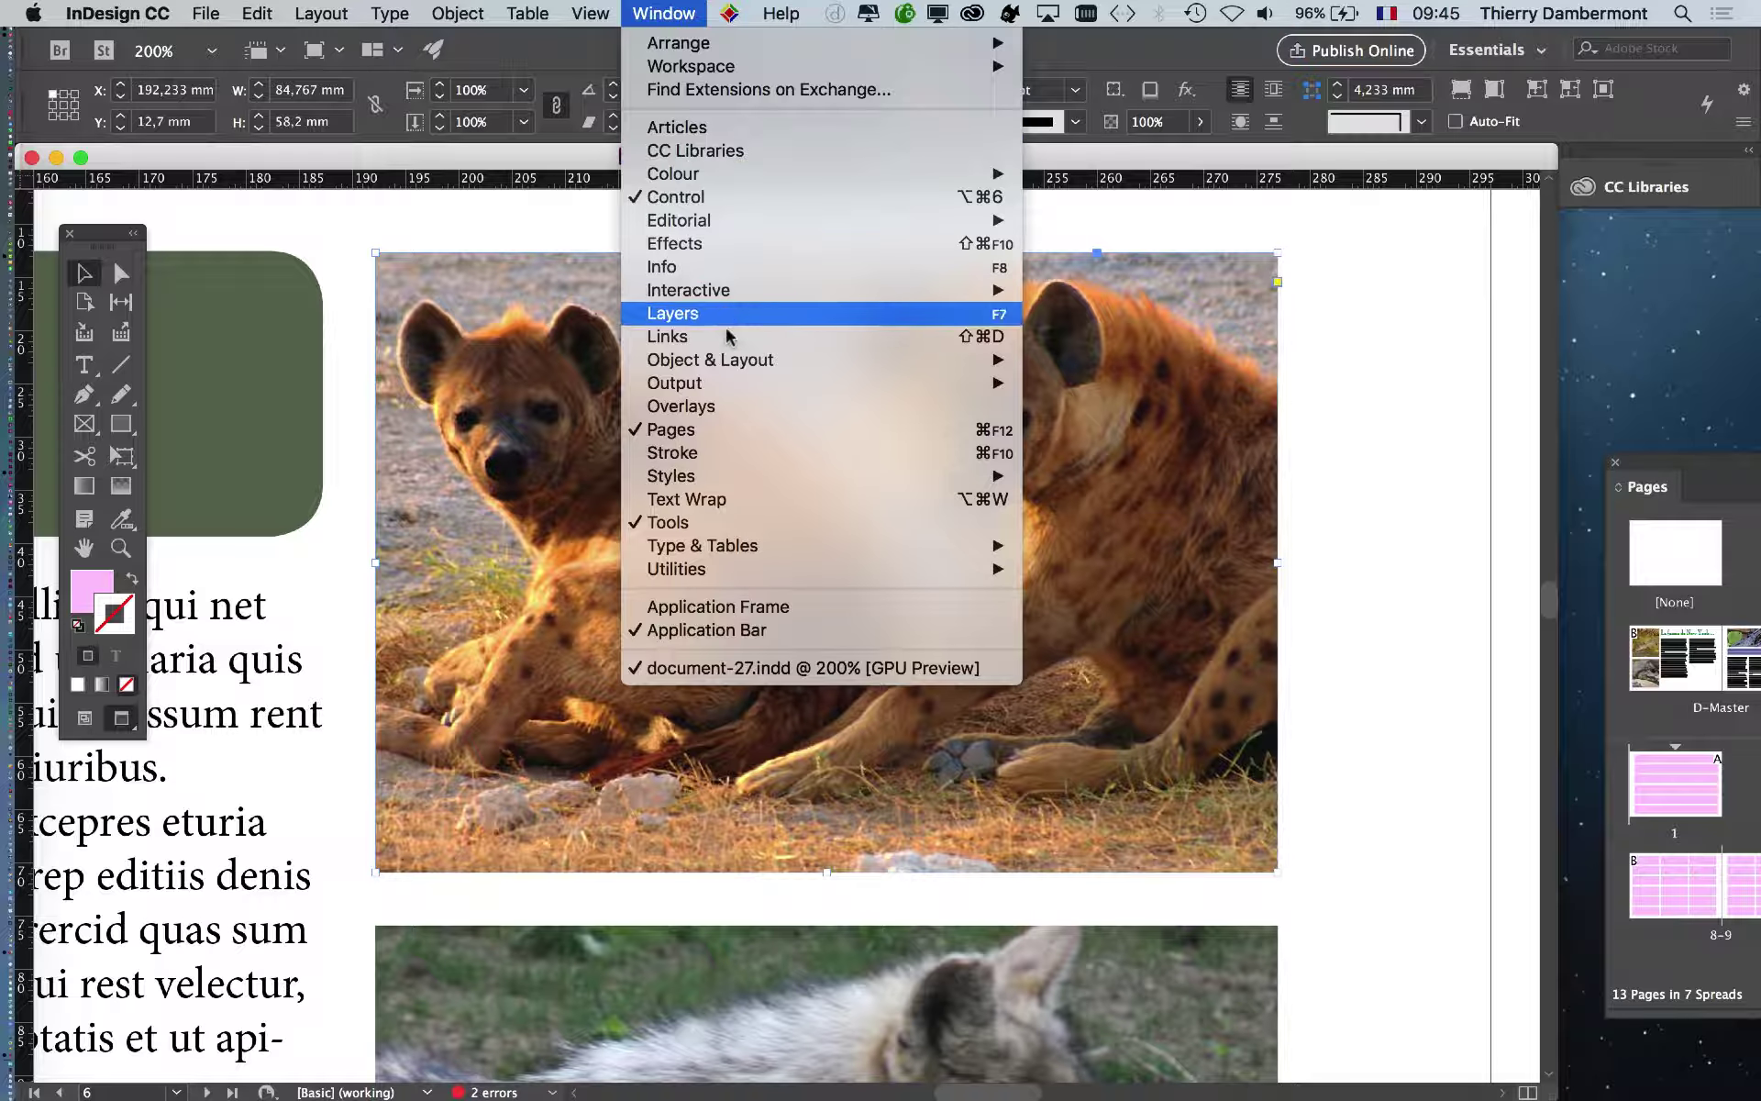
{"action": "mouse_move", "coordinate": [727, 355]}
{"action": "left_click", "coordinate": [667, 336]}
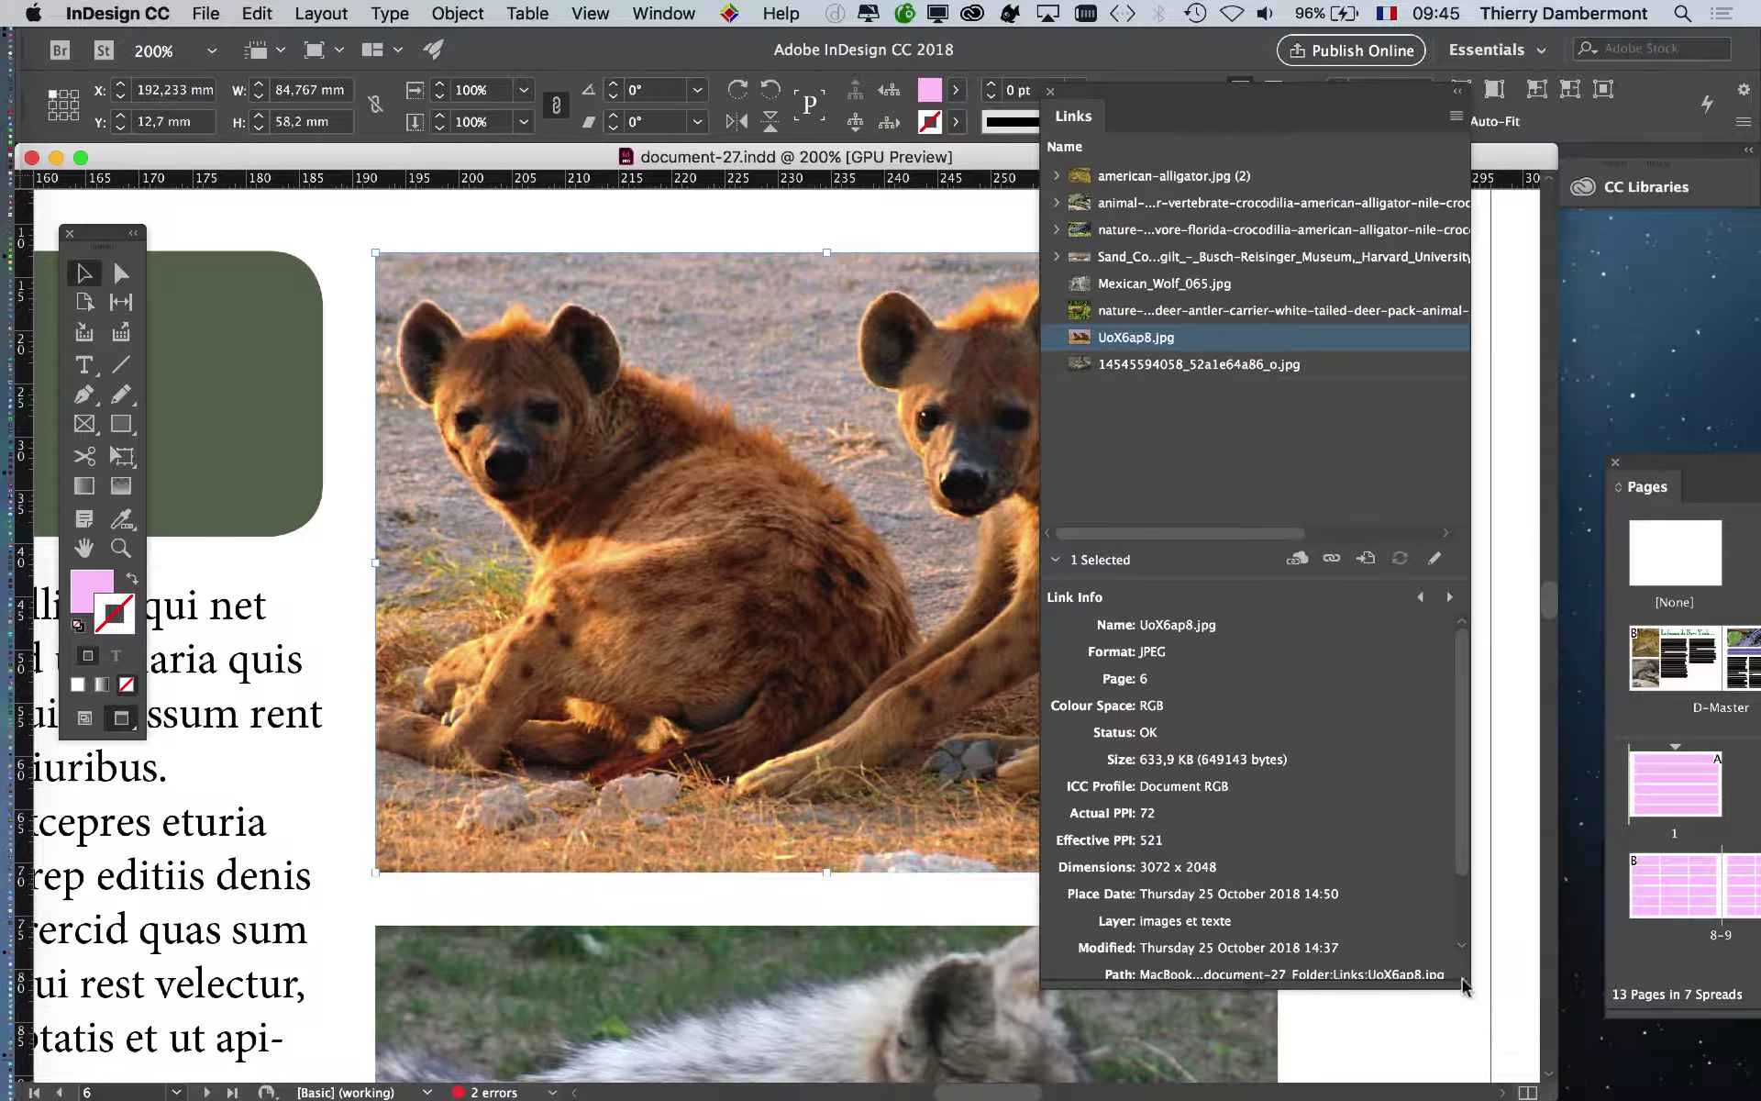
{"action": "left_click_drag", "start_coordinate": [1273, 103], "coordinate": [1277, 257]}
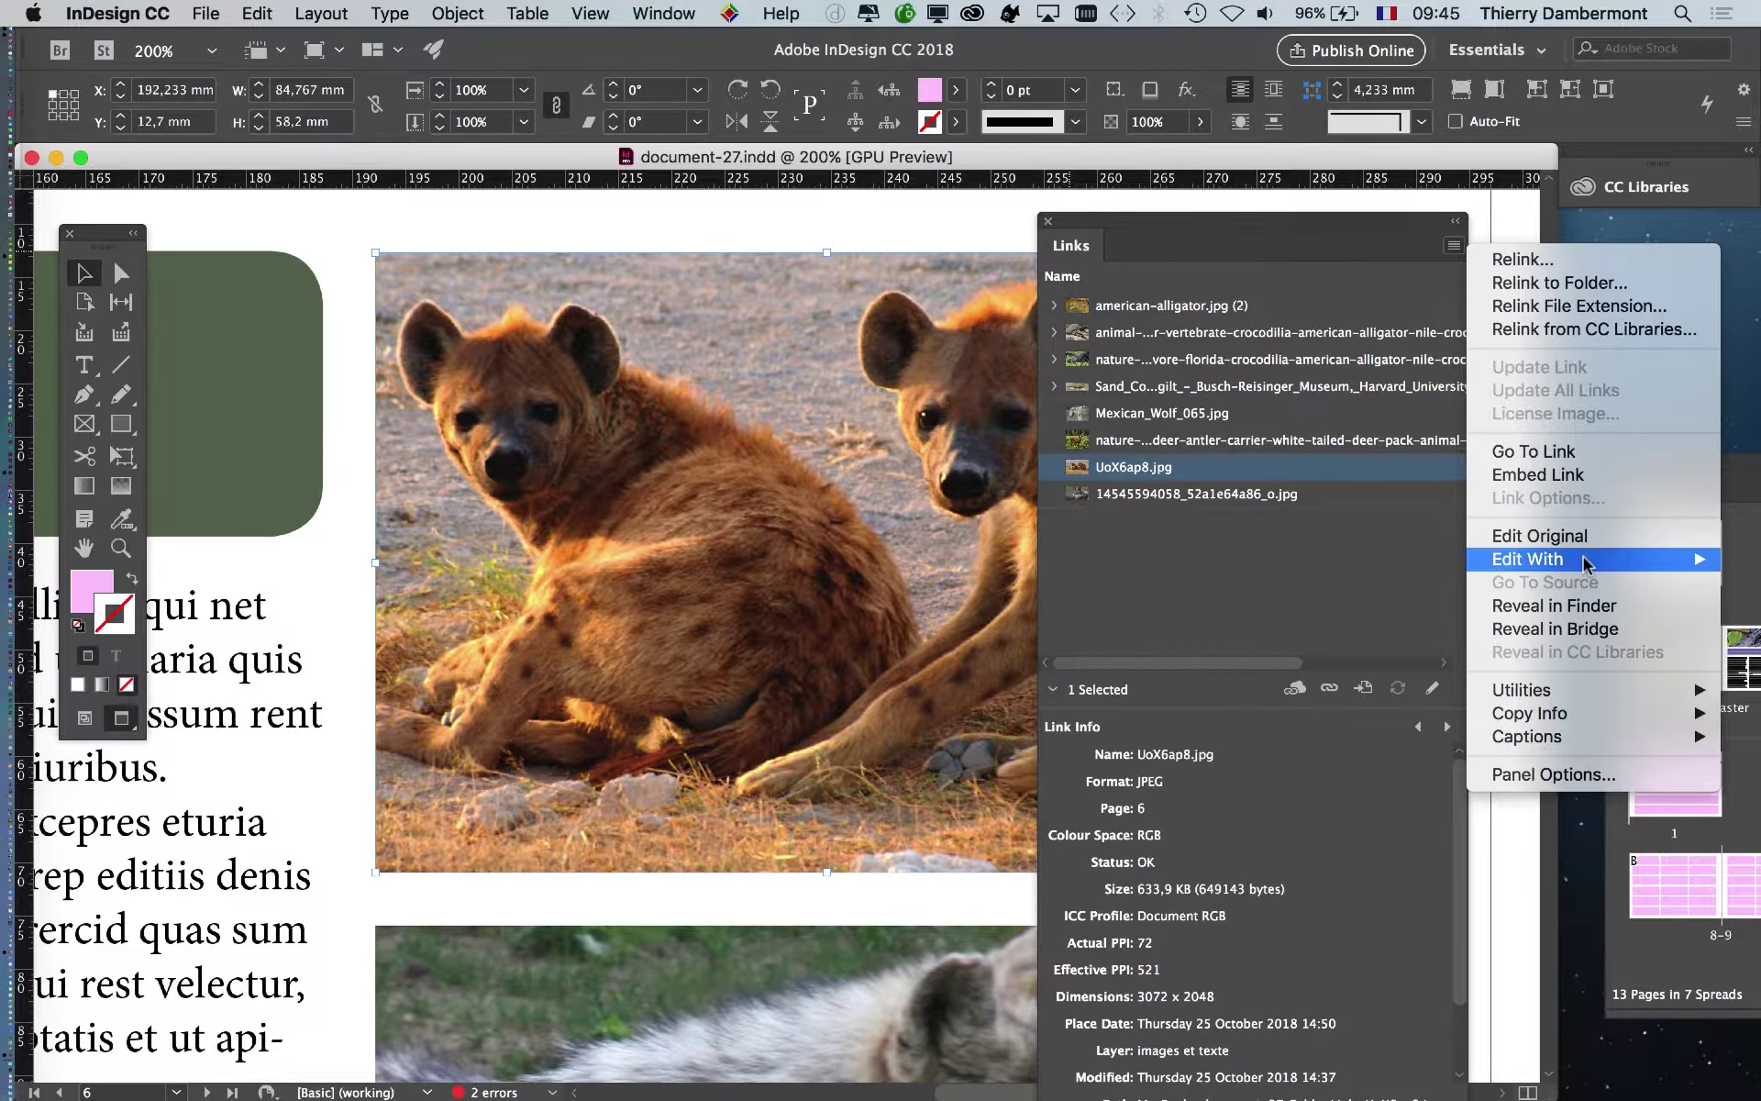
Look at the editing commands available for the hyena image link, dismiss them and launch Adobe Photoshop CC 2018.
{"action": "mouse_move", "coordinate": [1585, 562]}
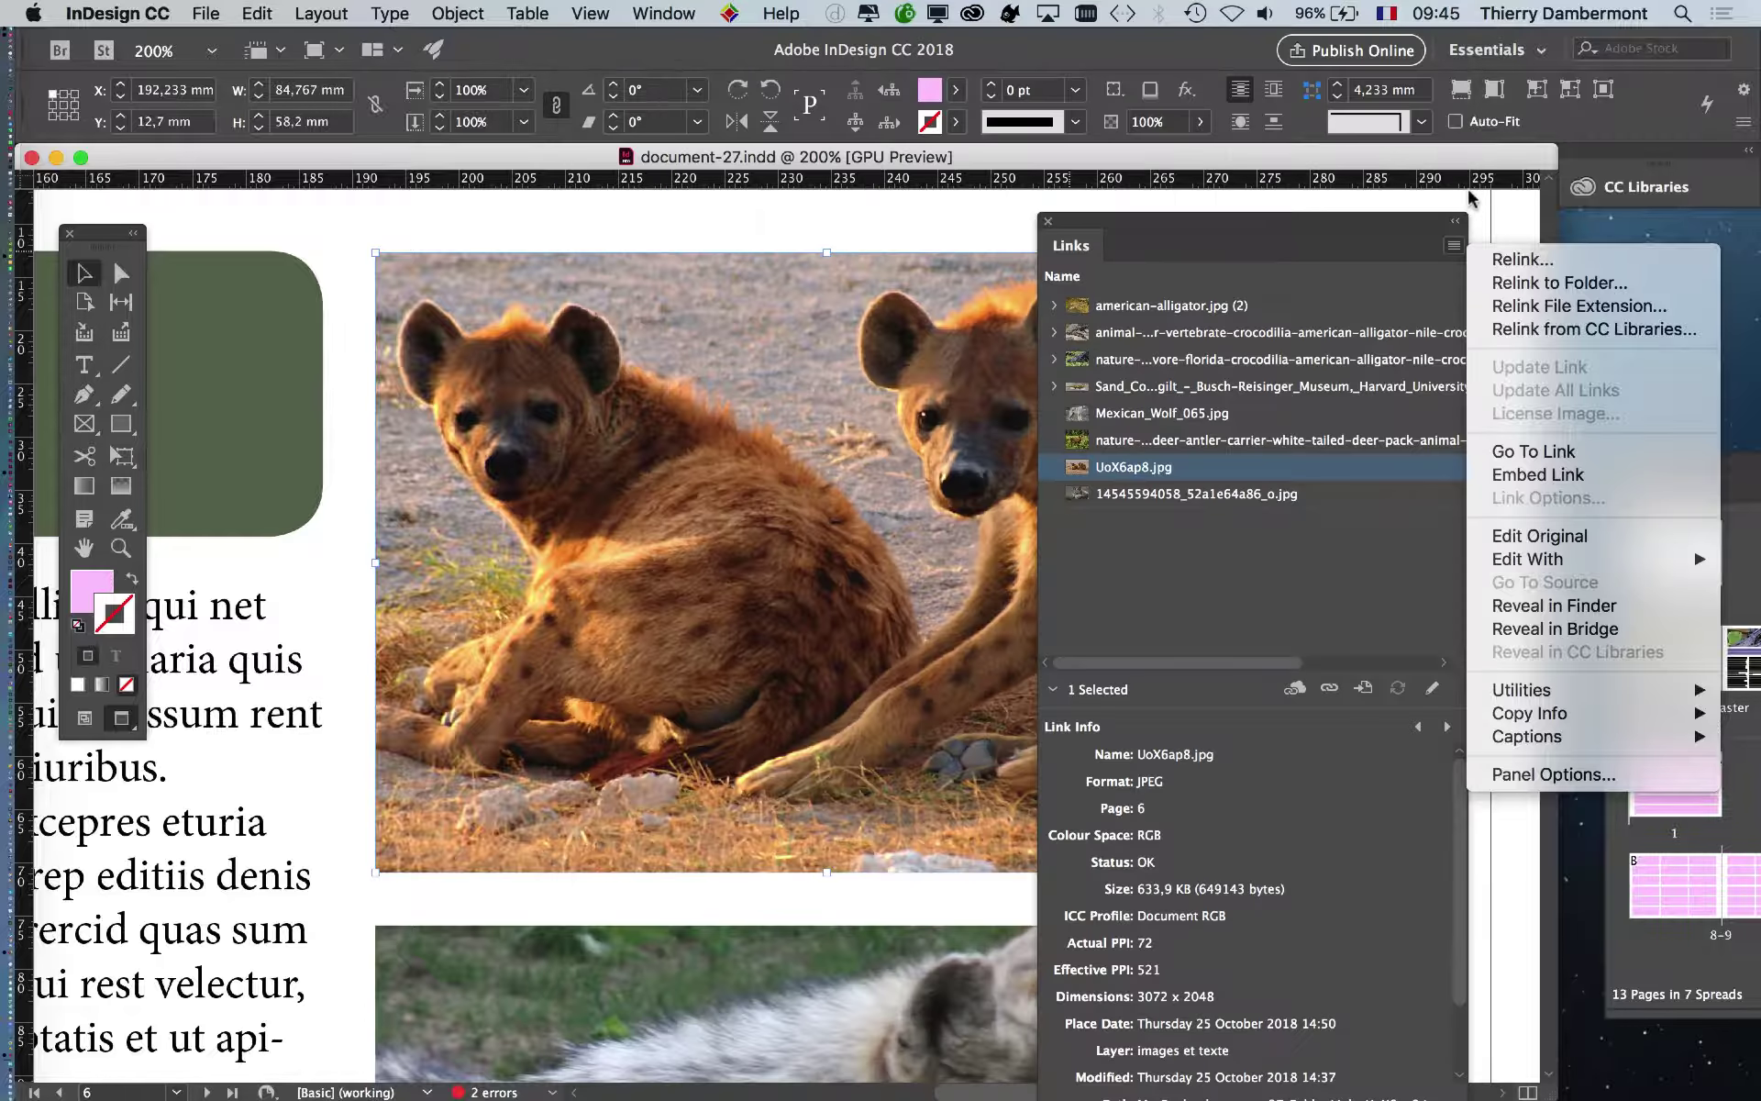
{"action": "key", "text": "Escape"}
{"action": "mouse_move", "coordinate": [5, 862]}
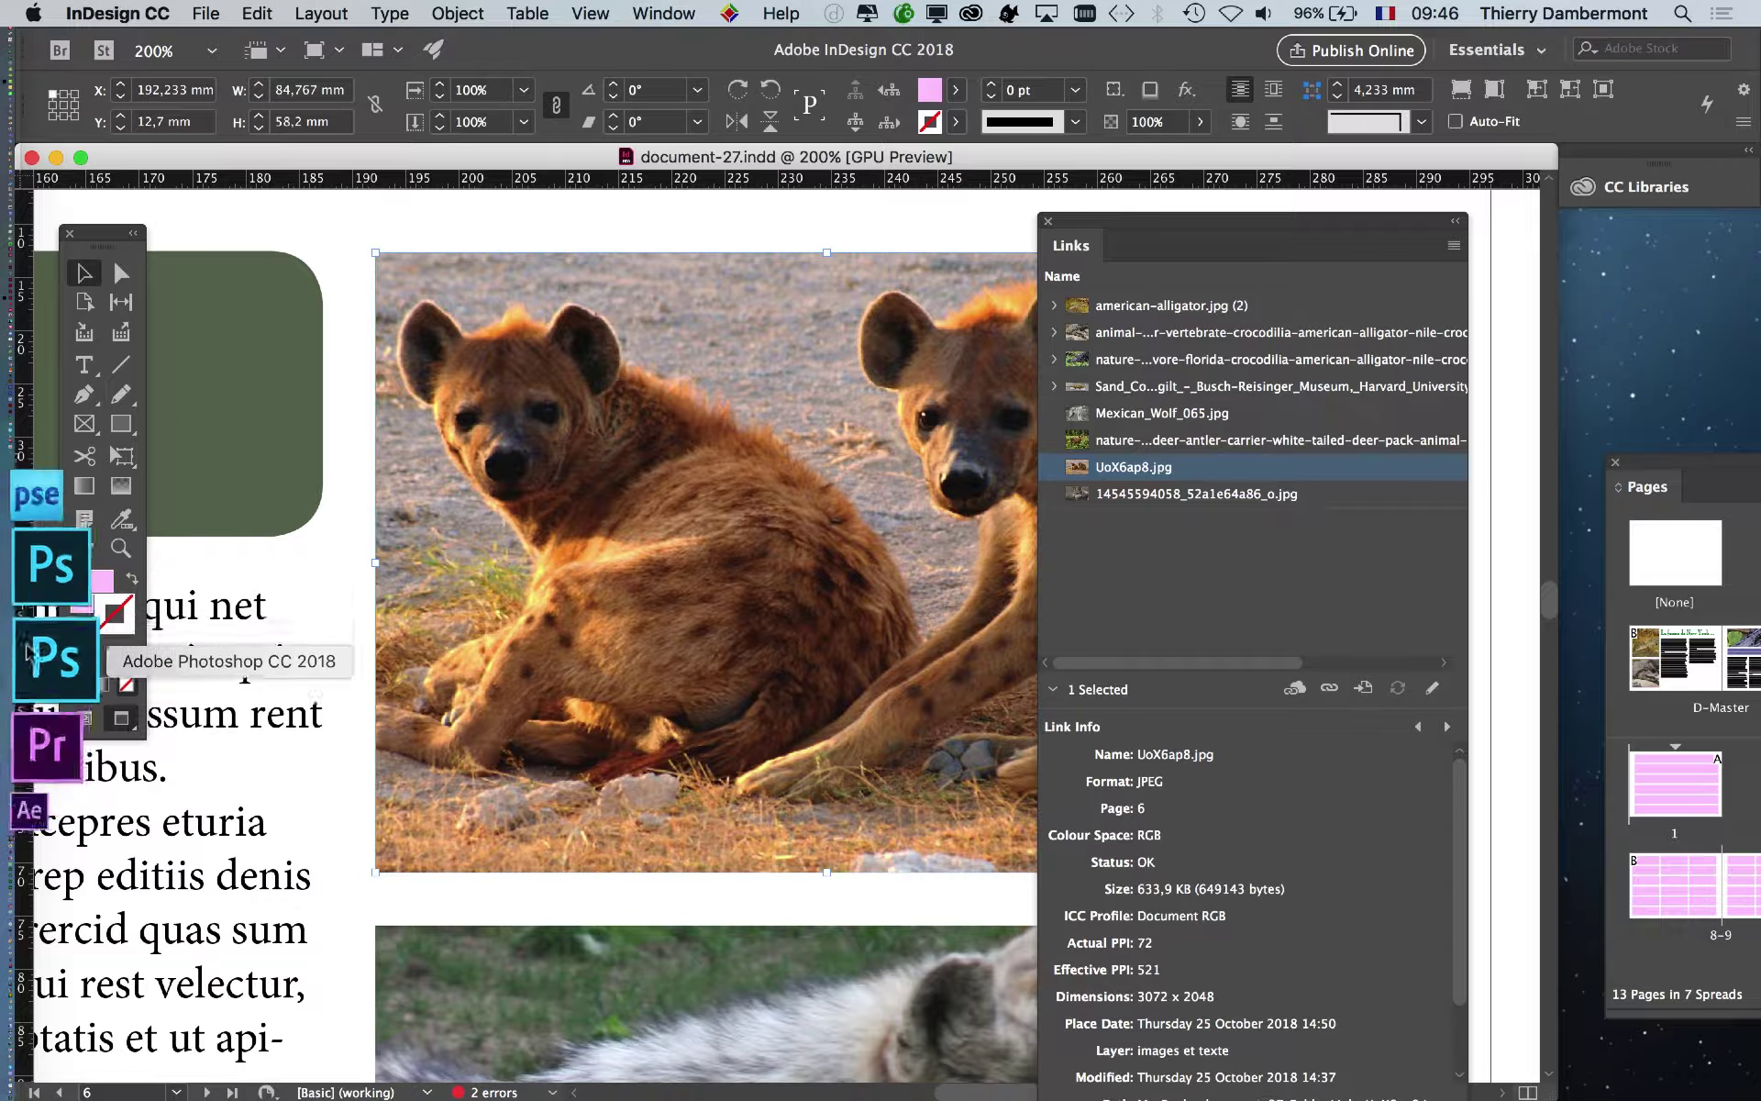
{"action": "left_click", "coordinate": [28, 653]}
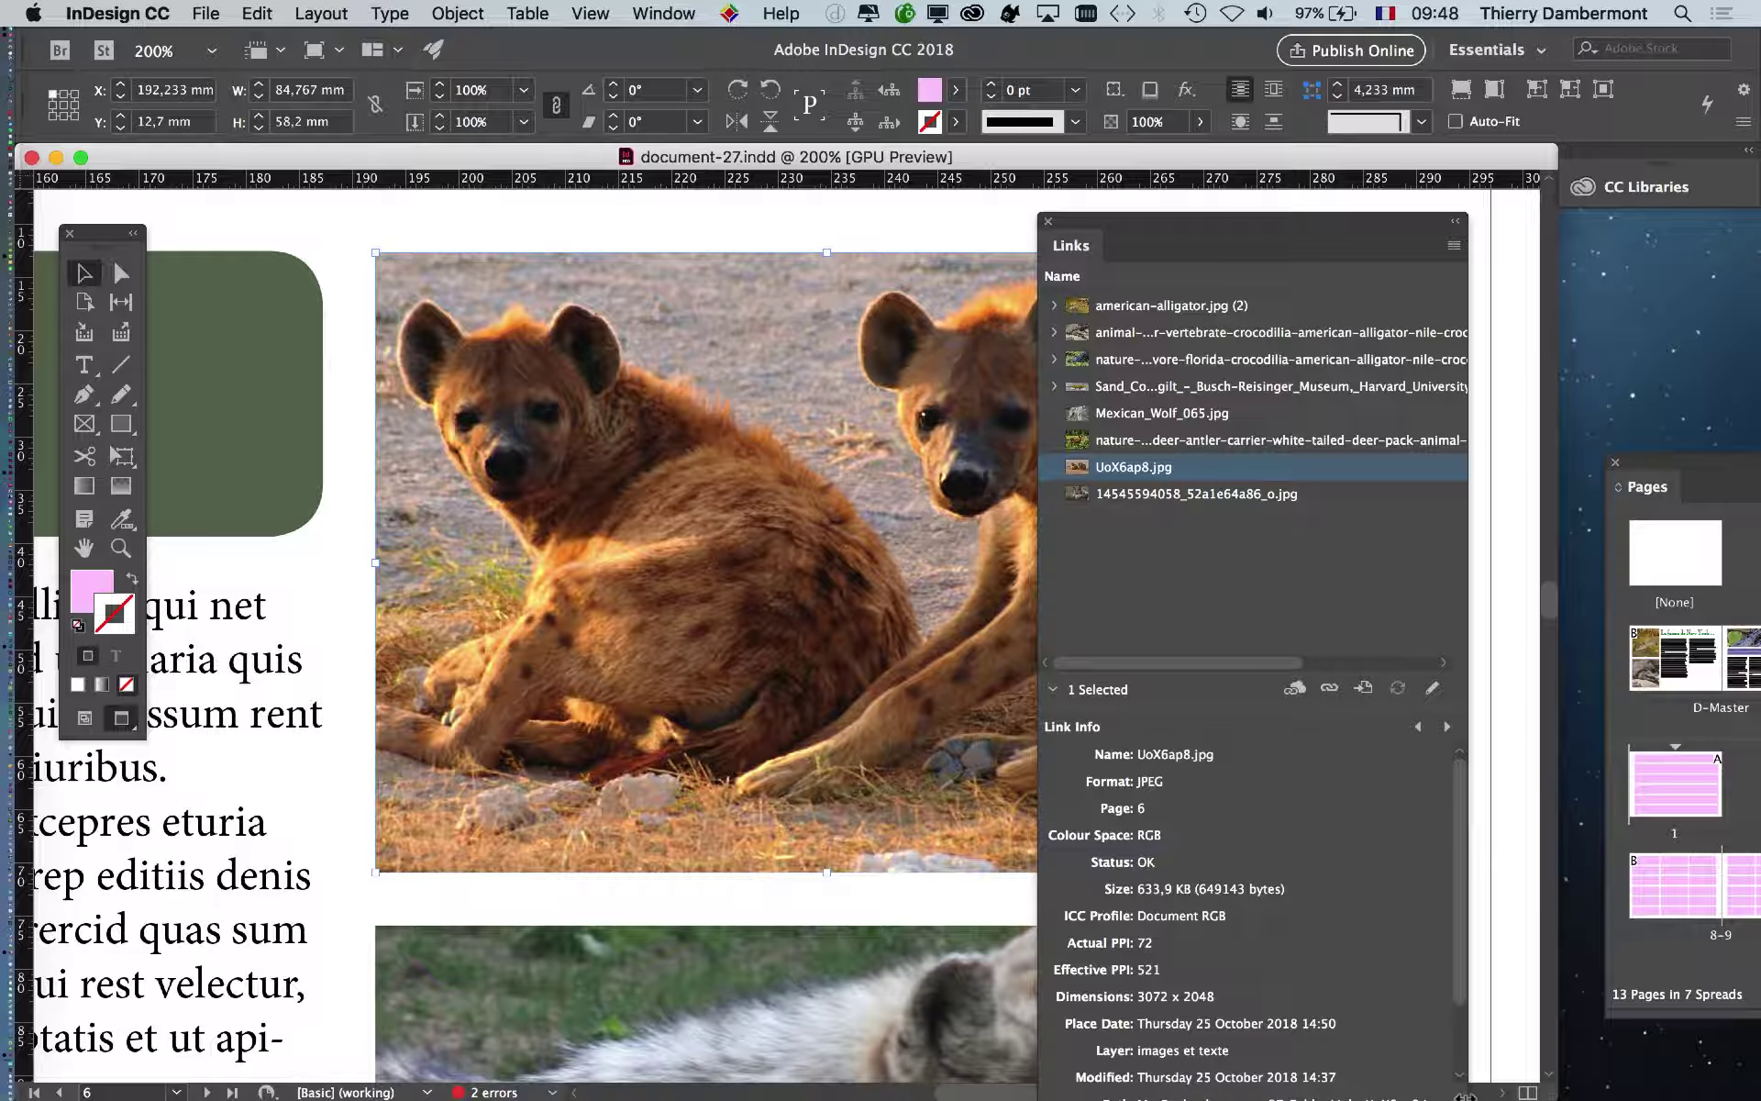
Widen the links list and relink all the listed images to the Links folder inside document-27_Folder.
{"action": "left_click_drag", "start_coordinate": [1466, 1093], "coordinate": [1692, 1093]}
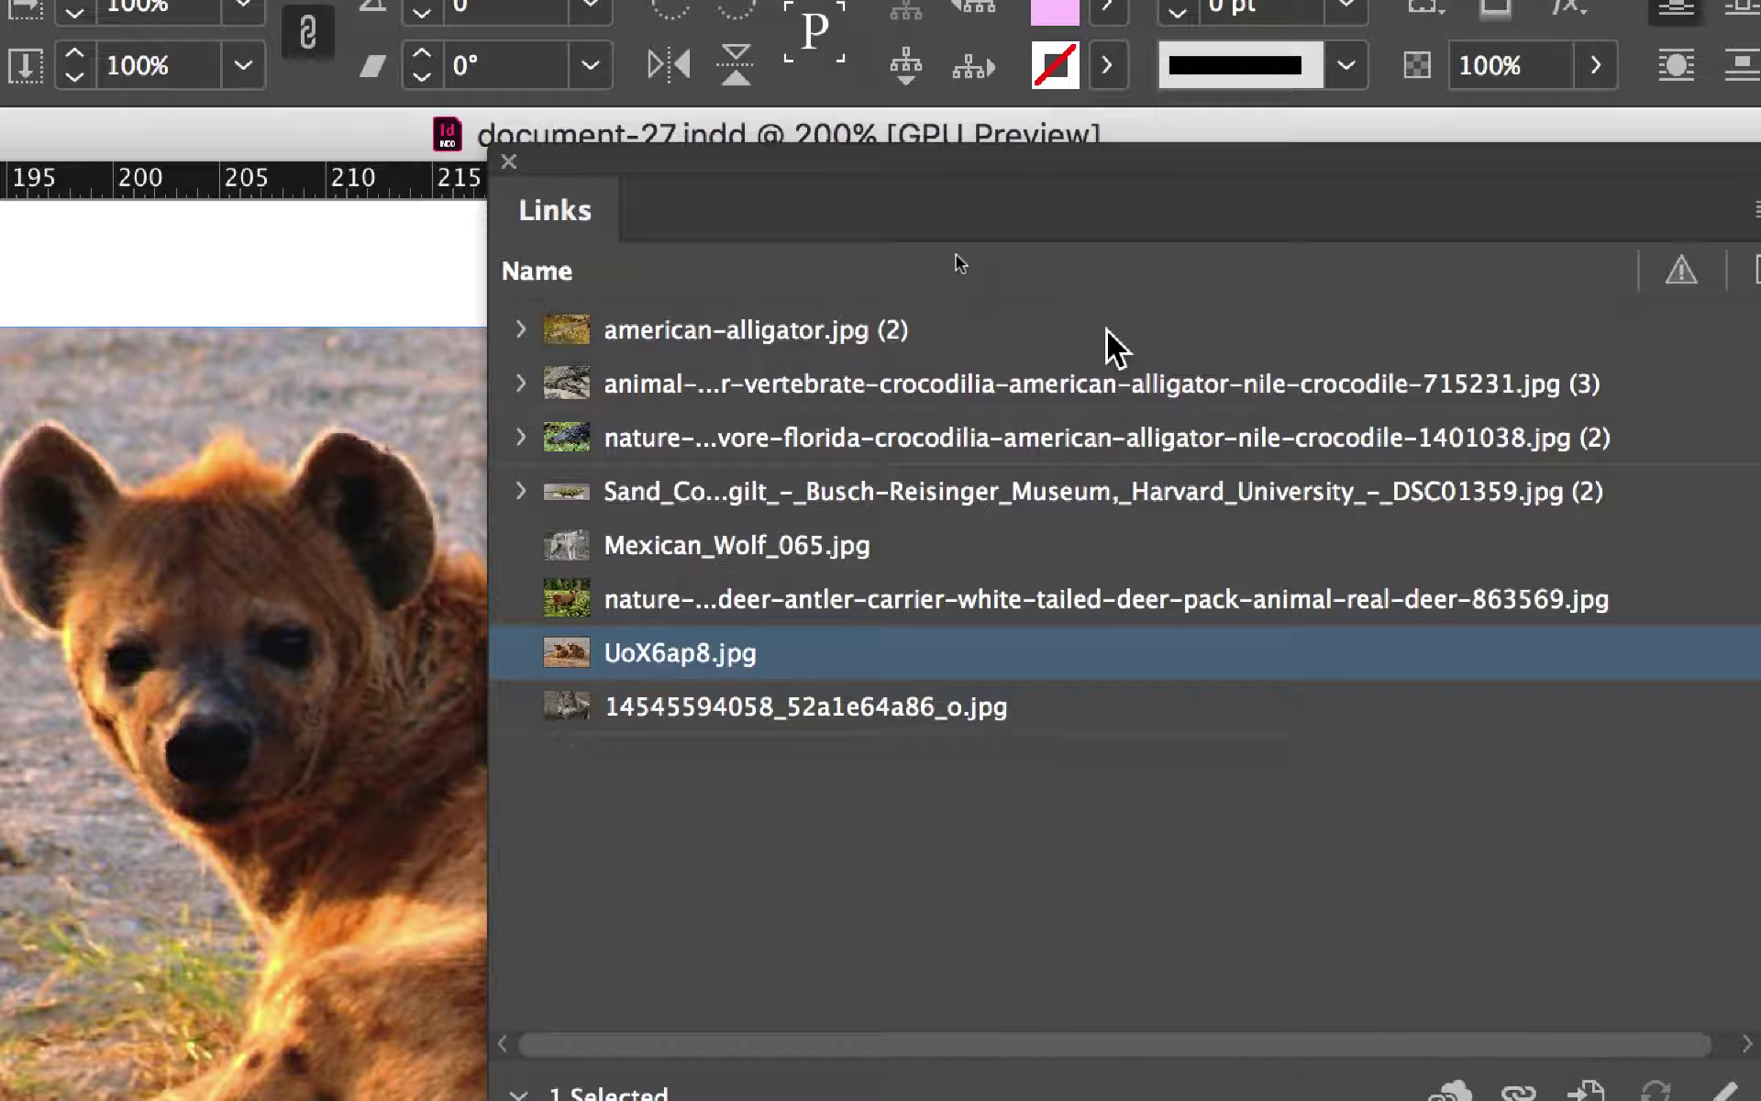
{"action": "left_click", "coordinate": [1106, 331]}
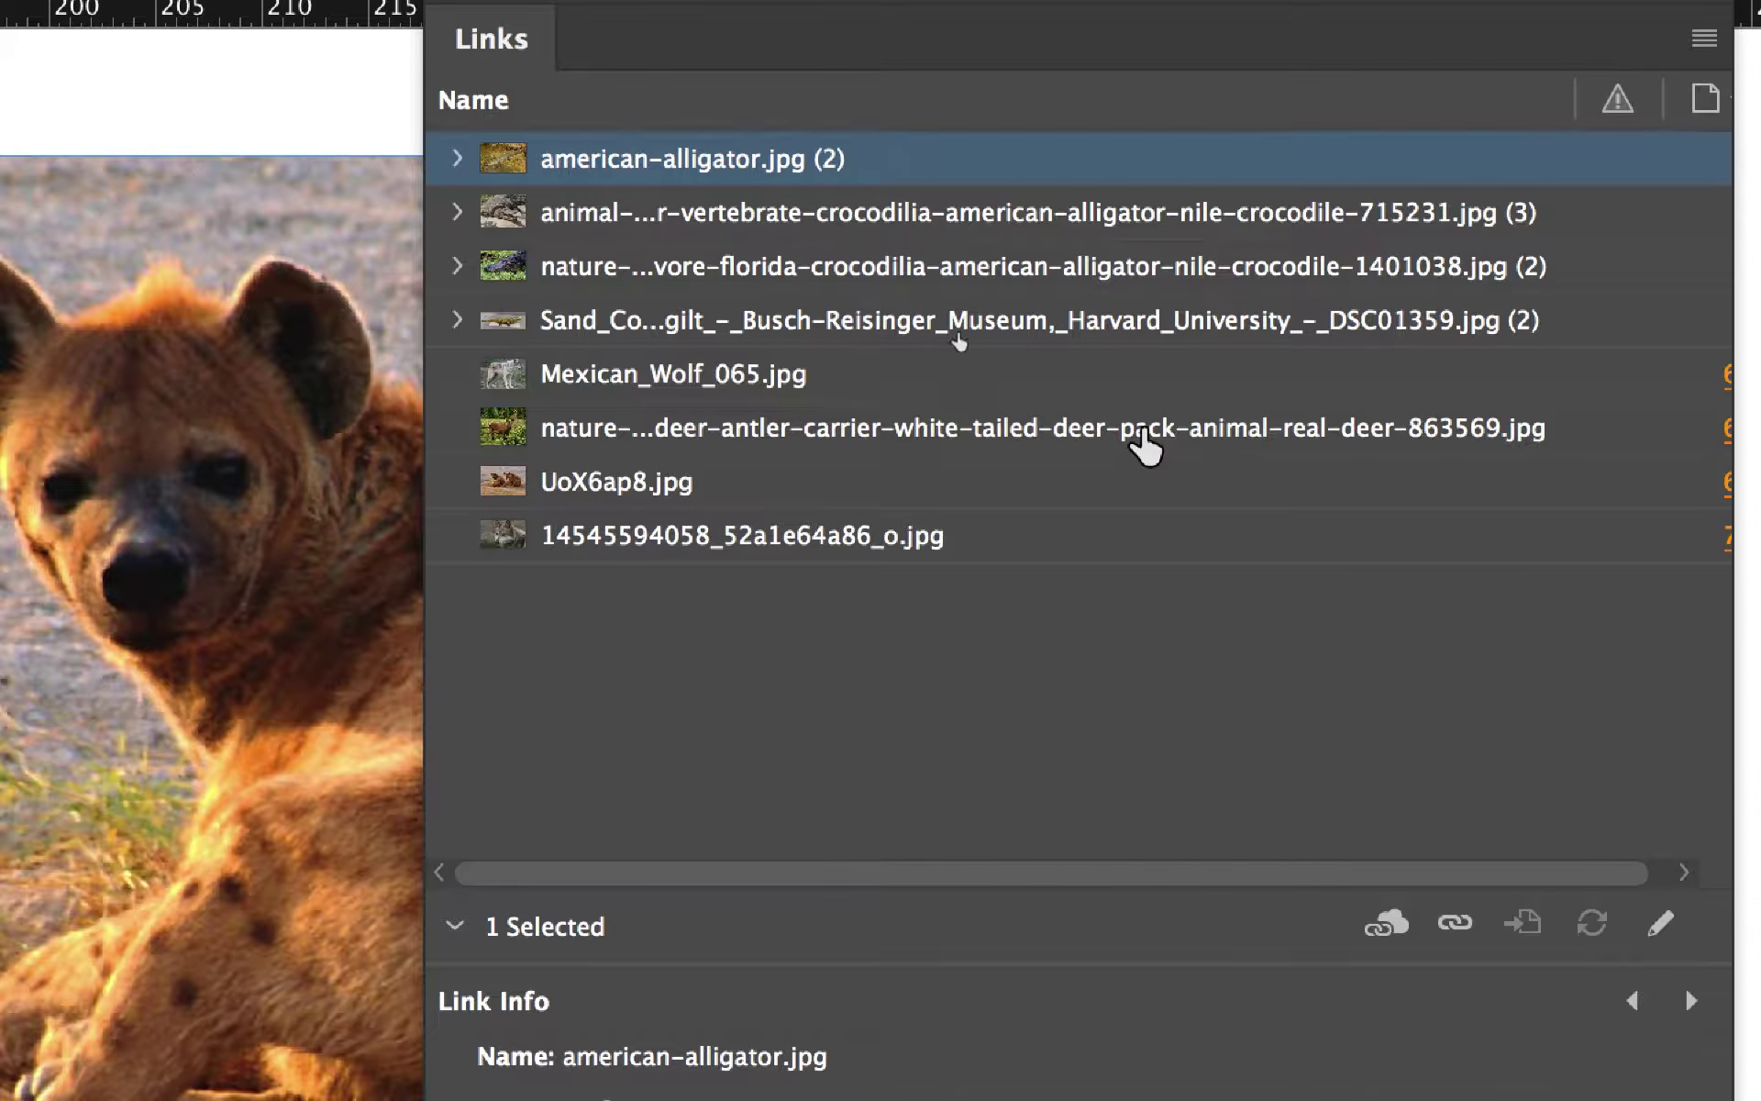
{"action": "key", "text": "super+a"}
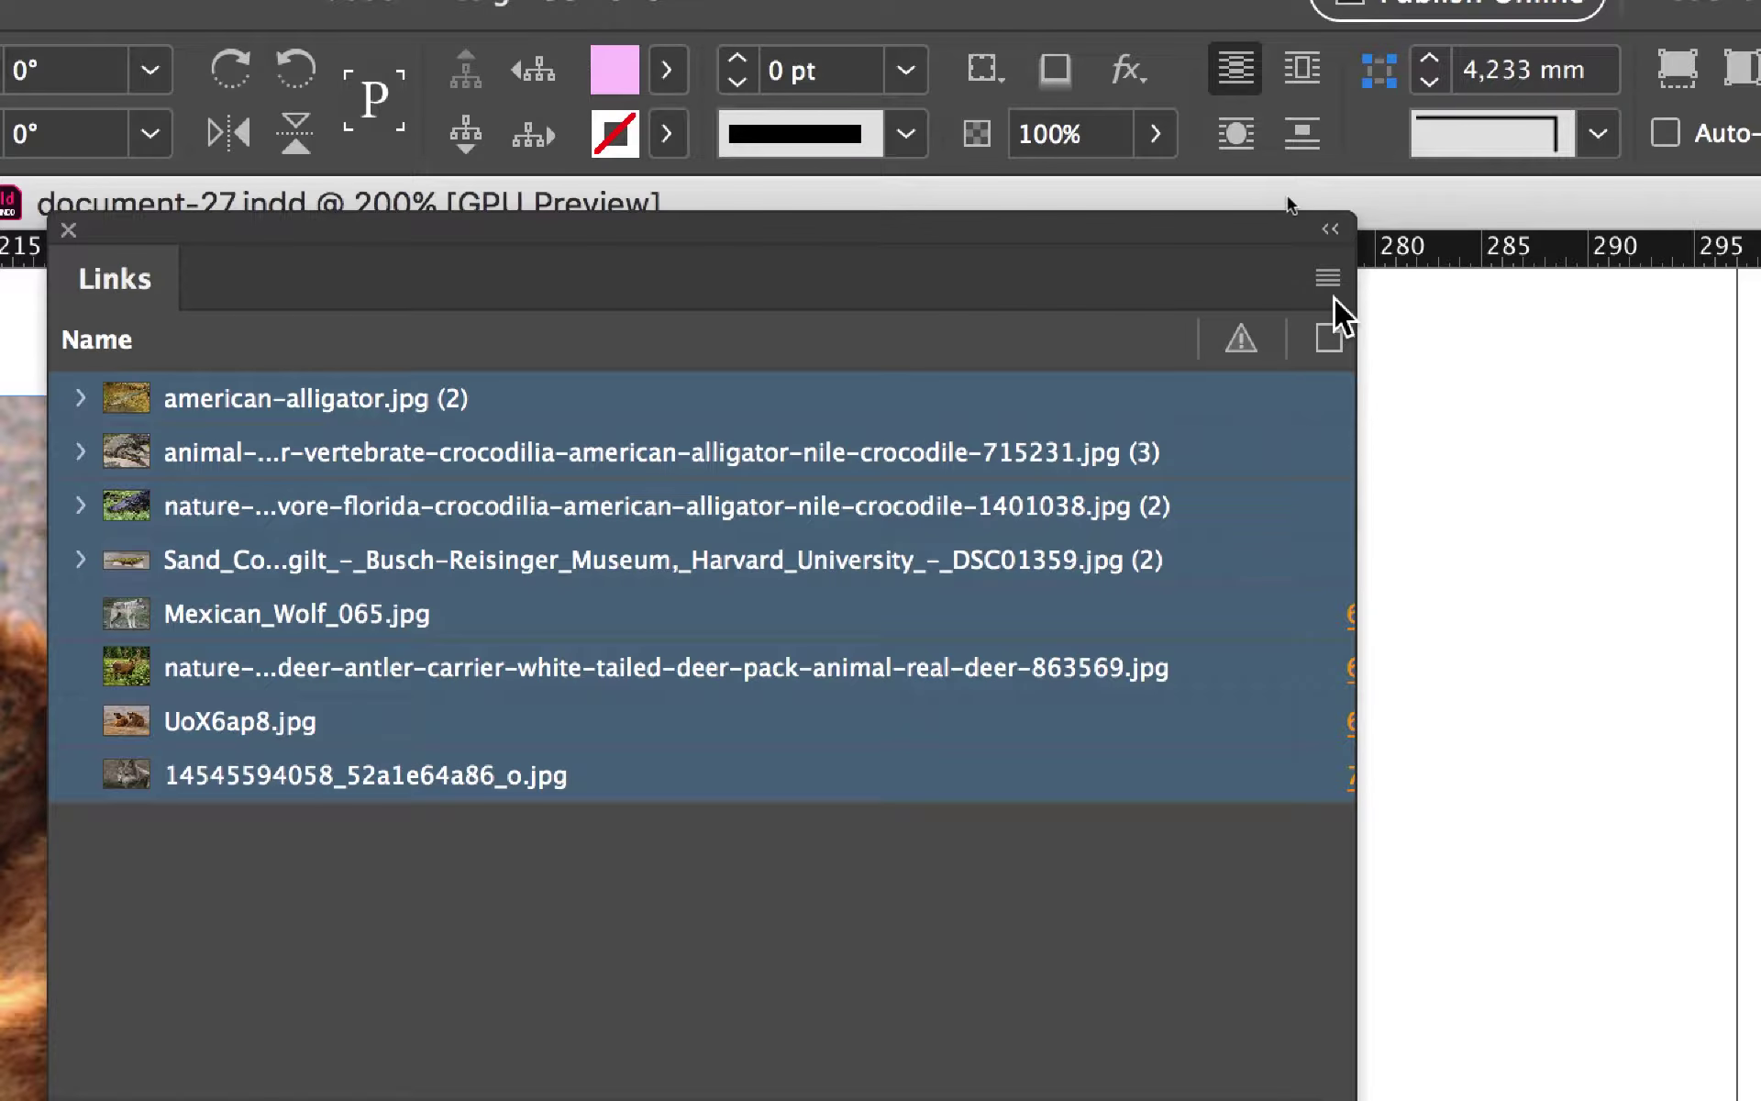
{"action": "left_click", "coordinate": [1331, 290]}
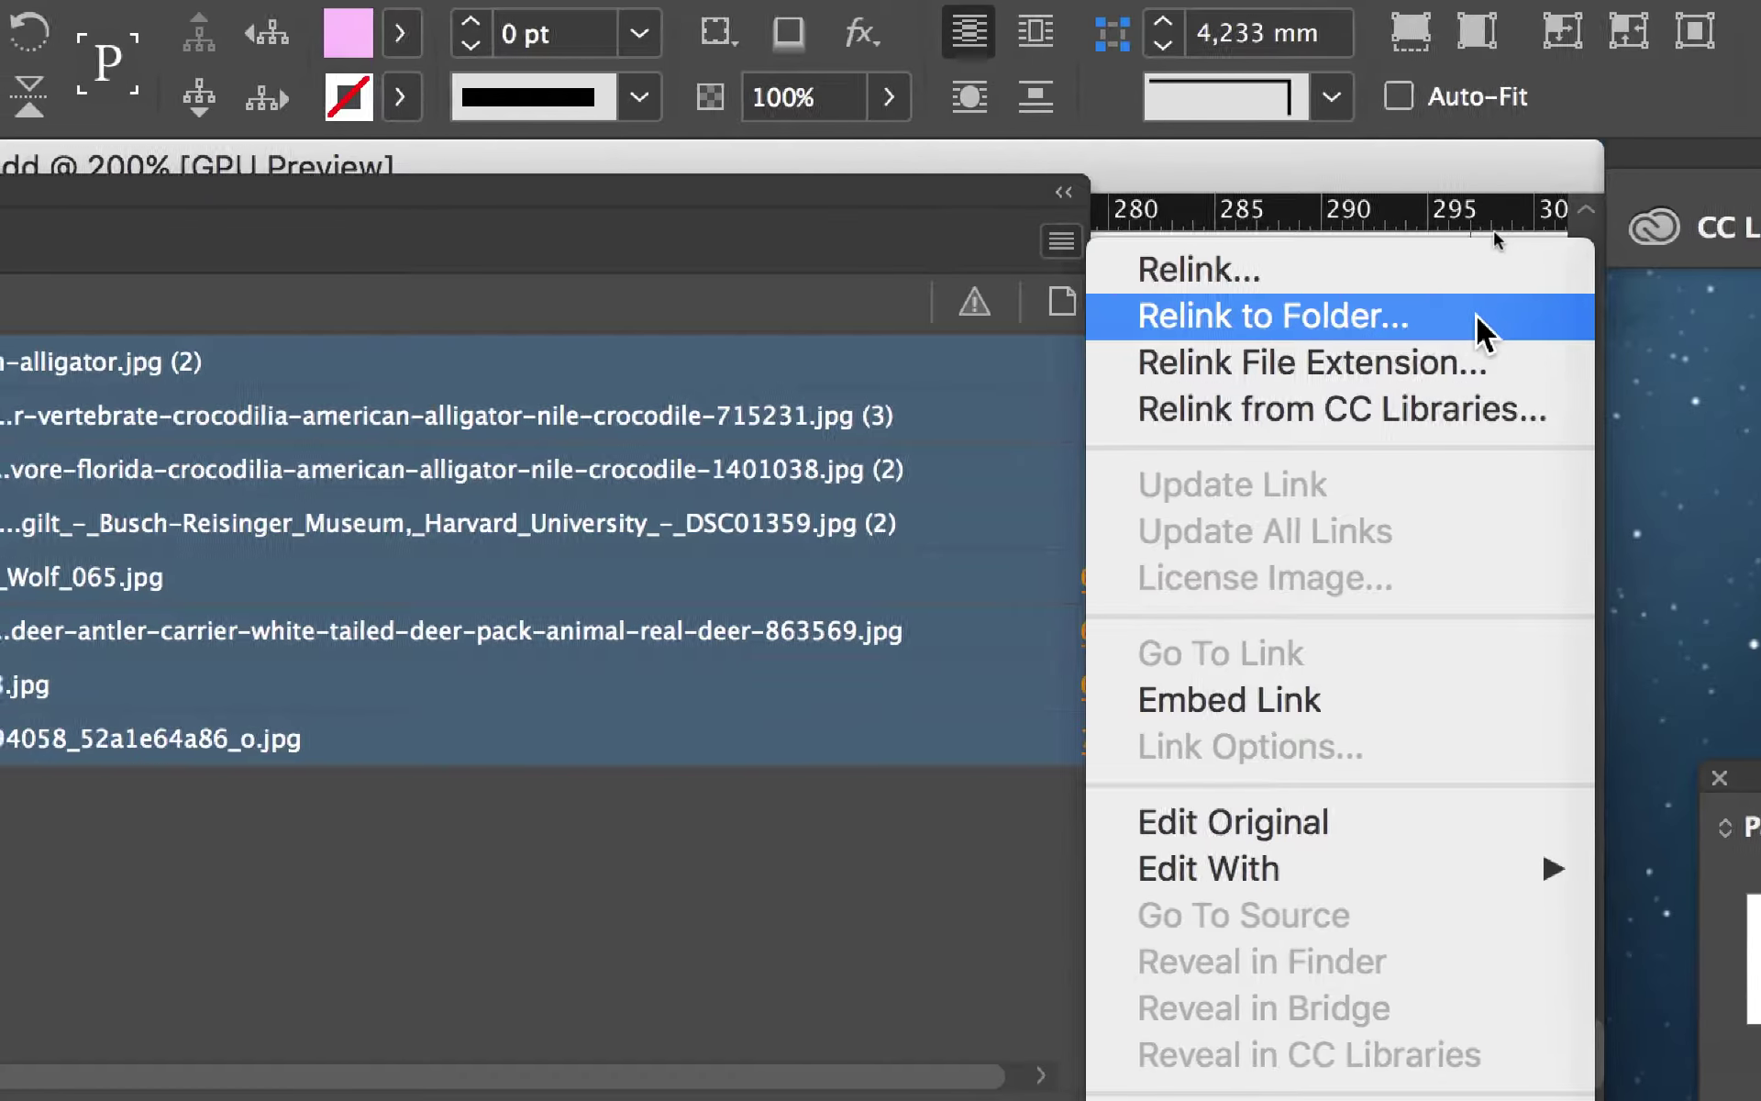
{"action": "left_click", "coordinate": [1486, 321]}
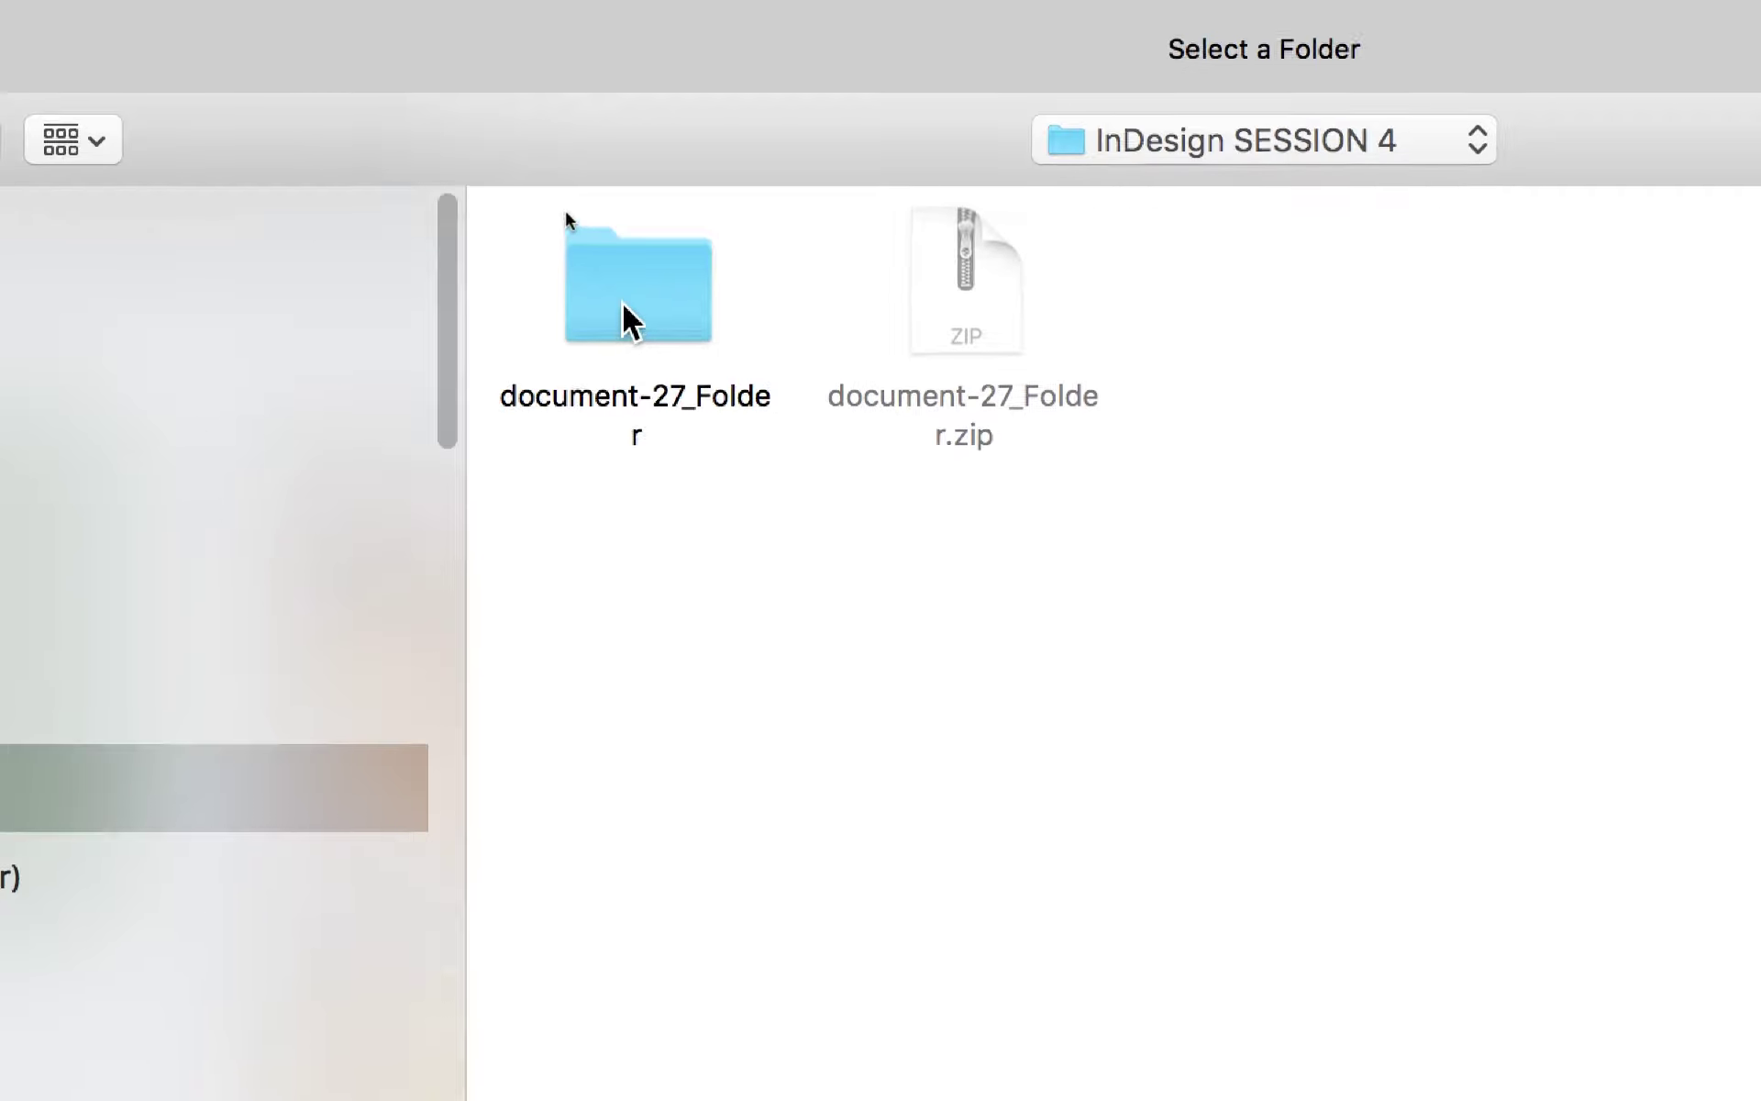
{"action": "double_click", "coordinate": [637, 322]}
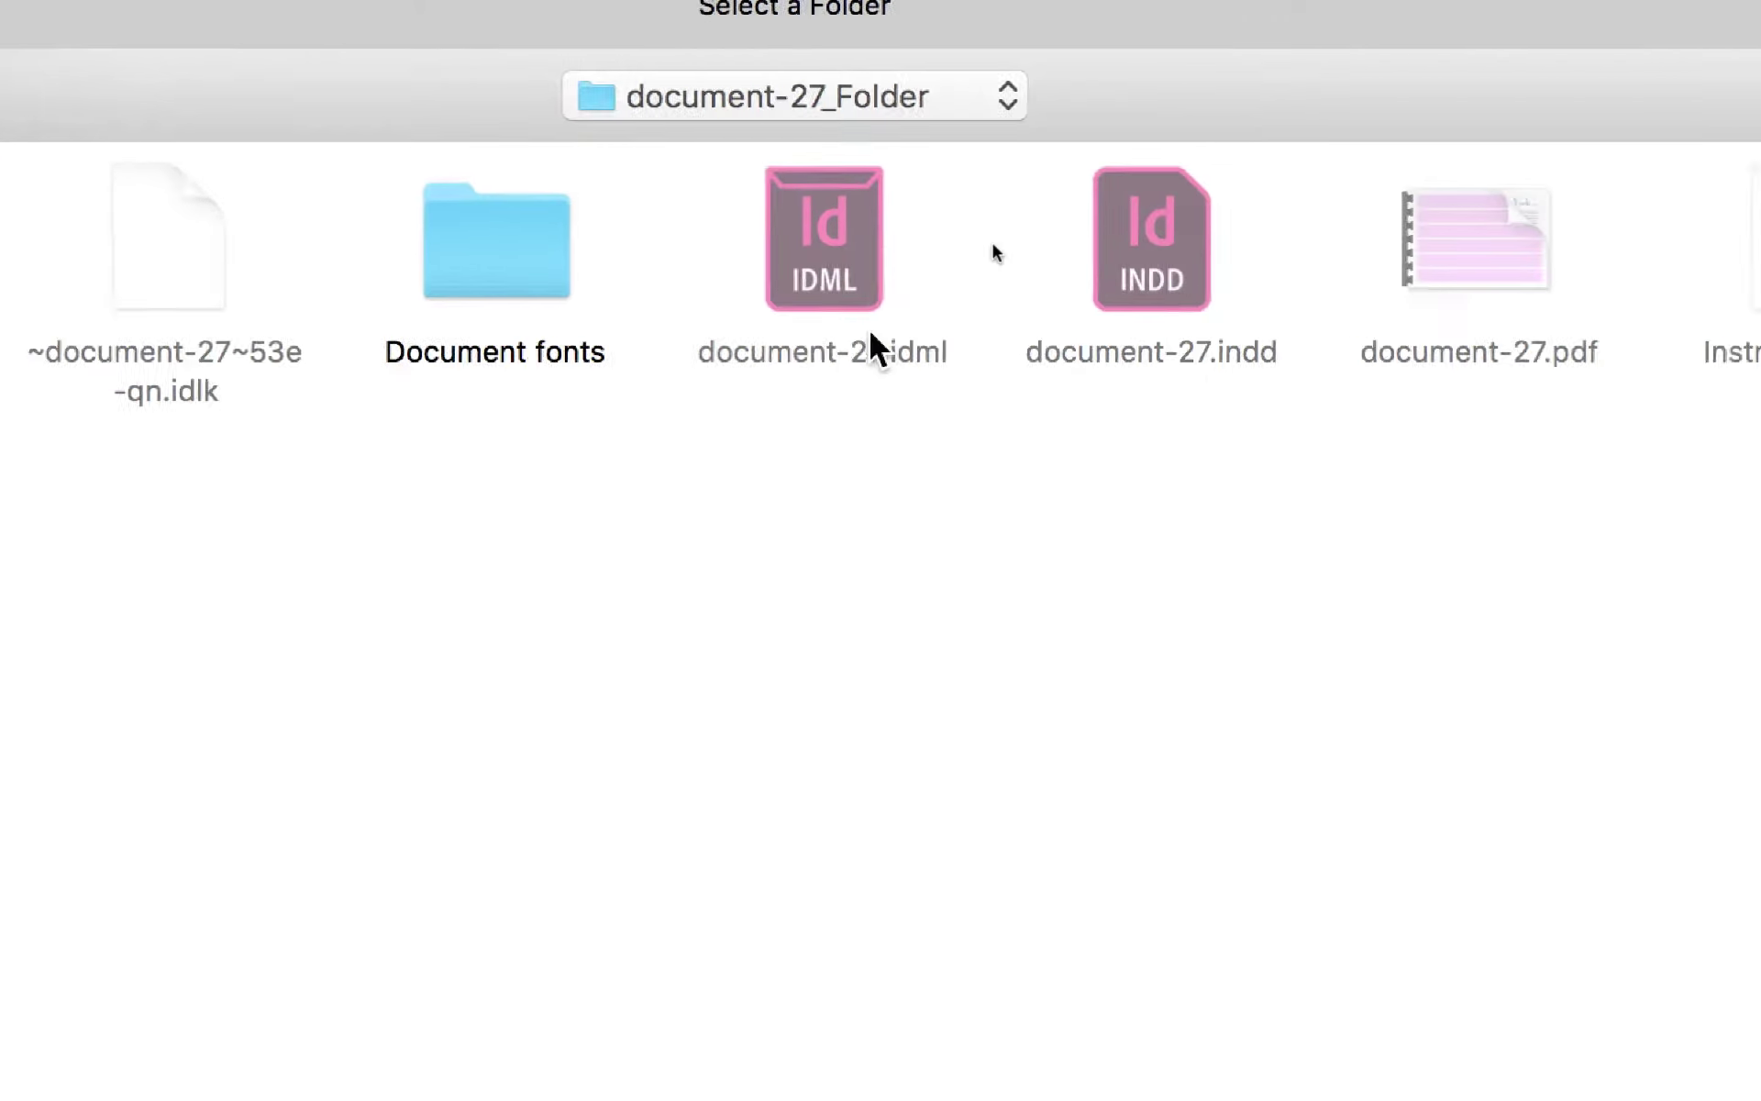
{"action": "double_click", "coordinate": [1297, 322]}
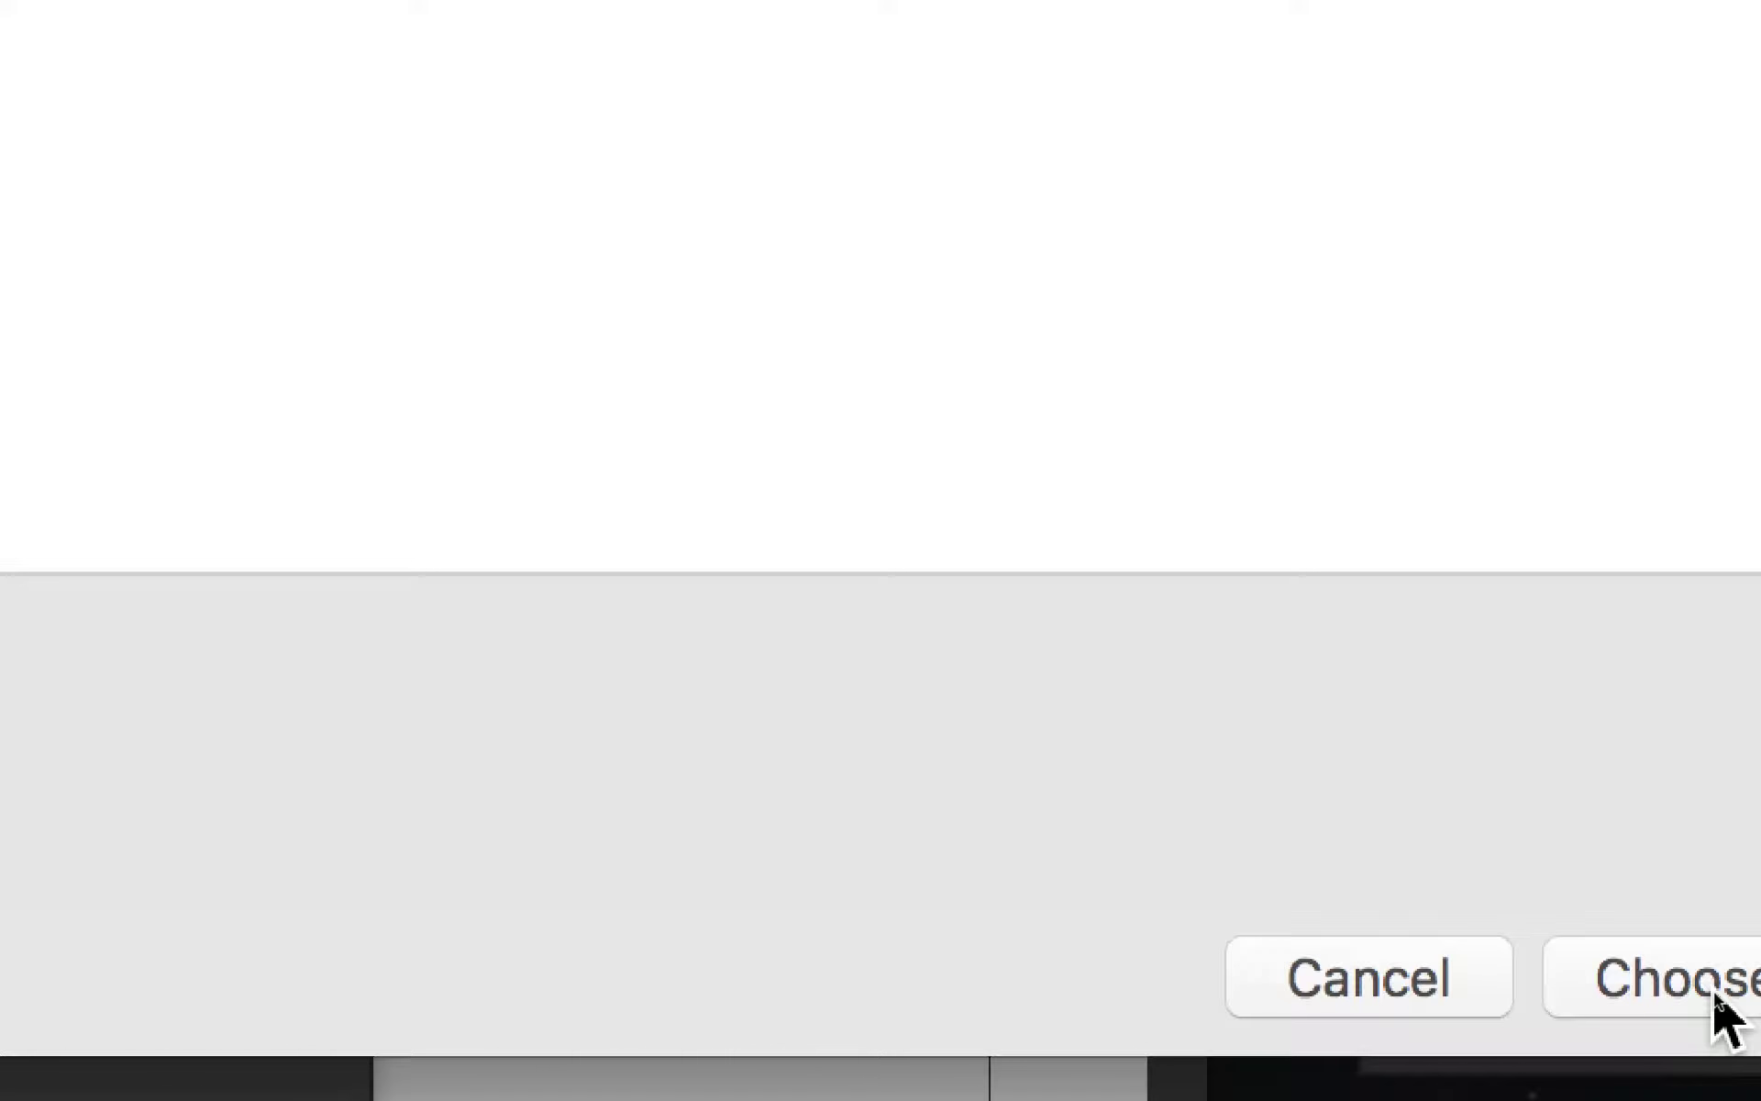
{"action": "left_click", "coordinate": [1715, 995]}
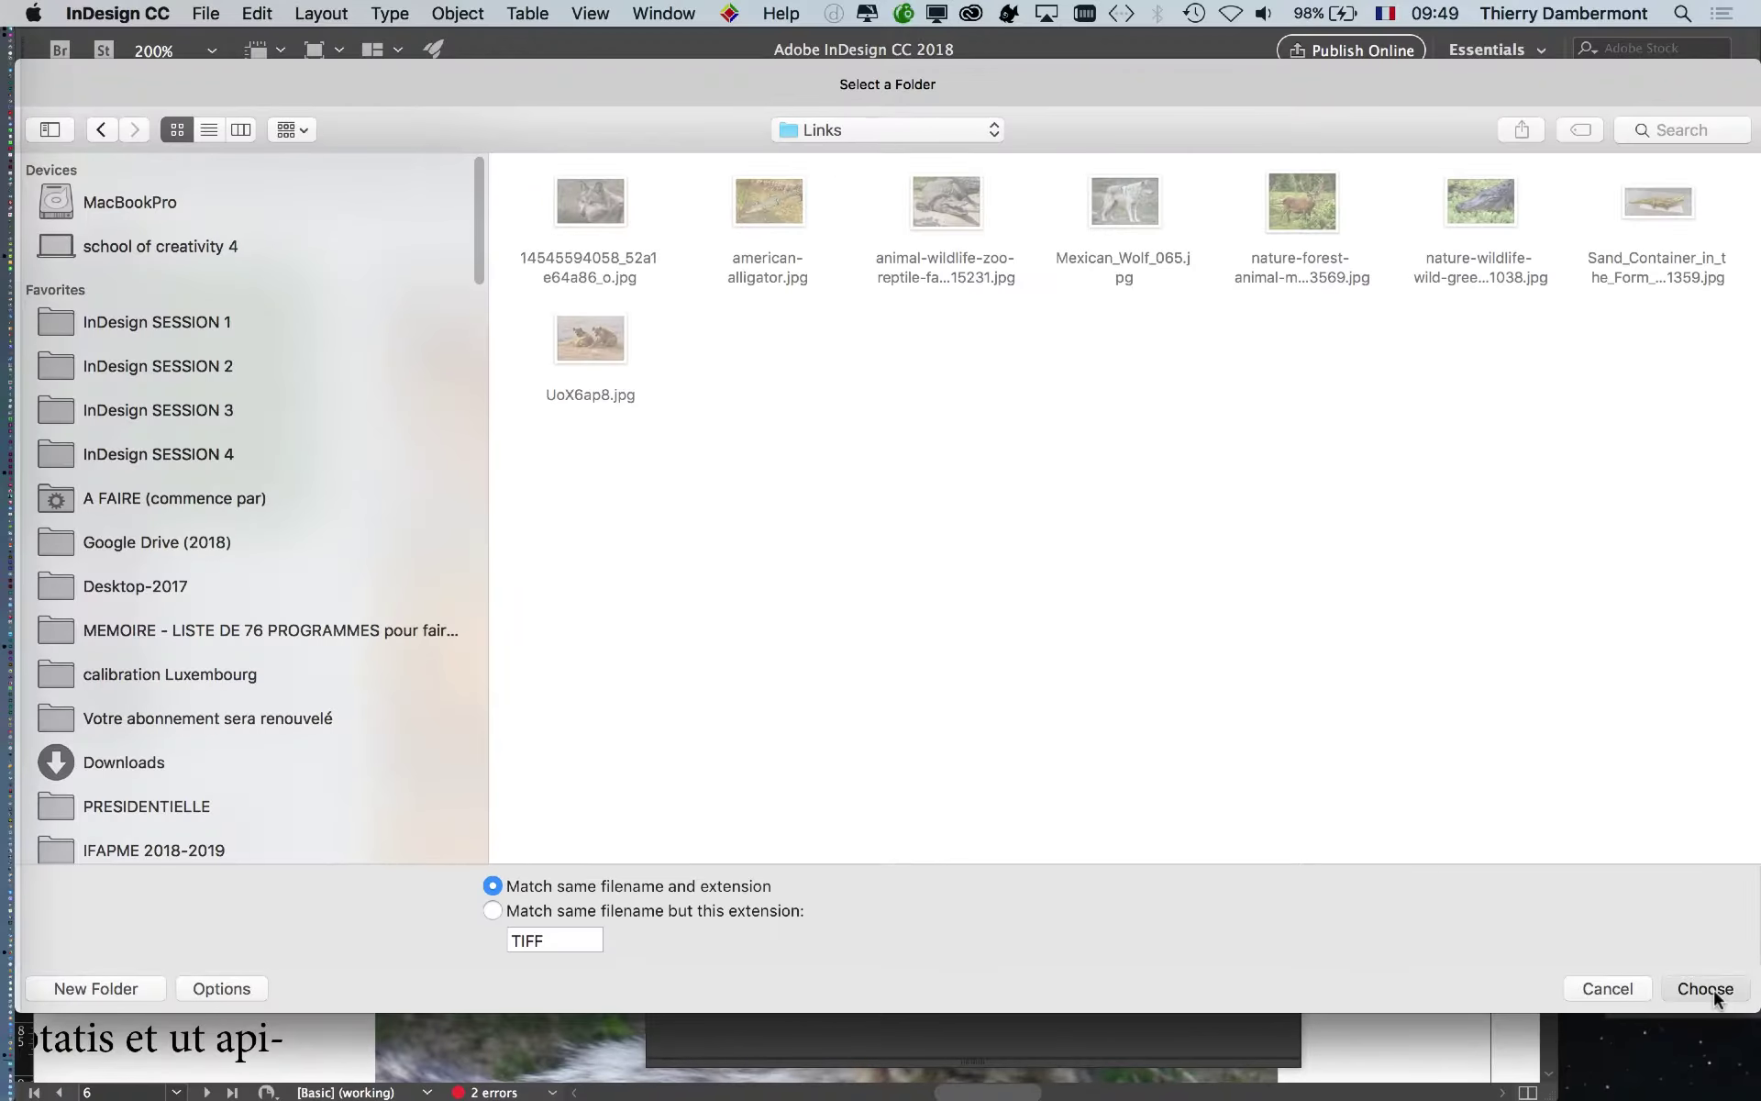
{"action": "left_click", "coordinate": [1703, 989]}
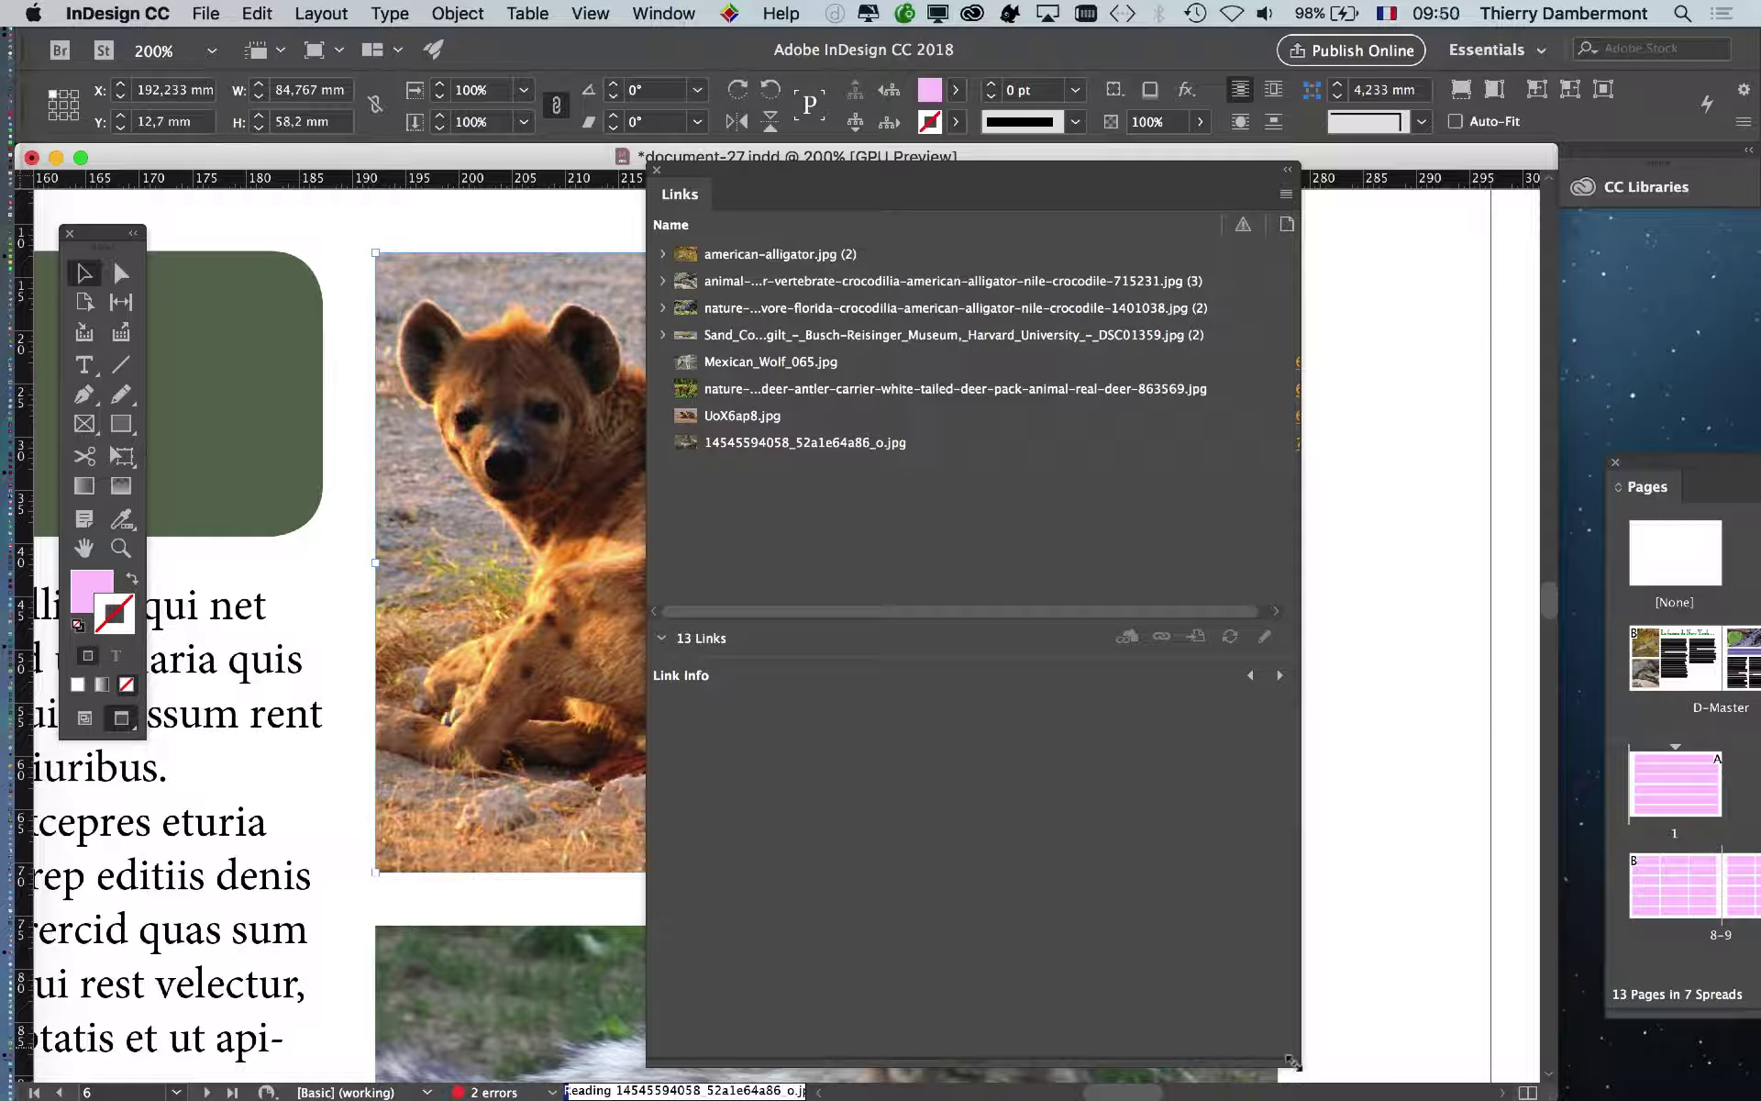
Narrow the links list, move it clear of the hyena photo and select that photo on the page.
{"action": "left_click_drag", "start_coordinate": [1306, 1058], "coordinate": [1083, 1060]}
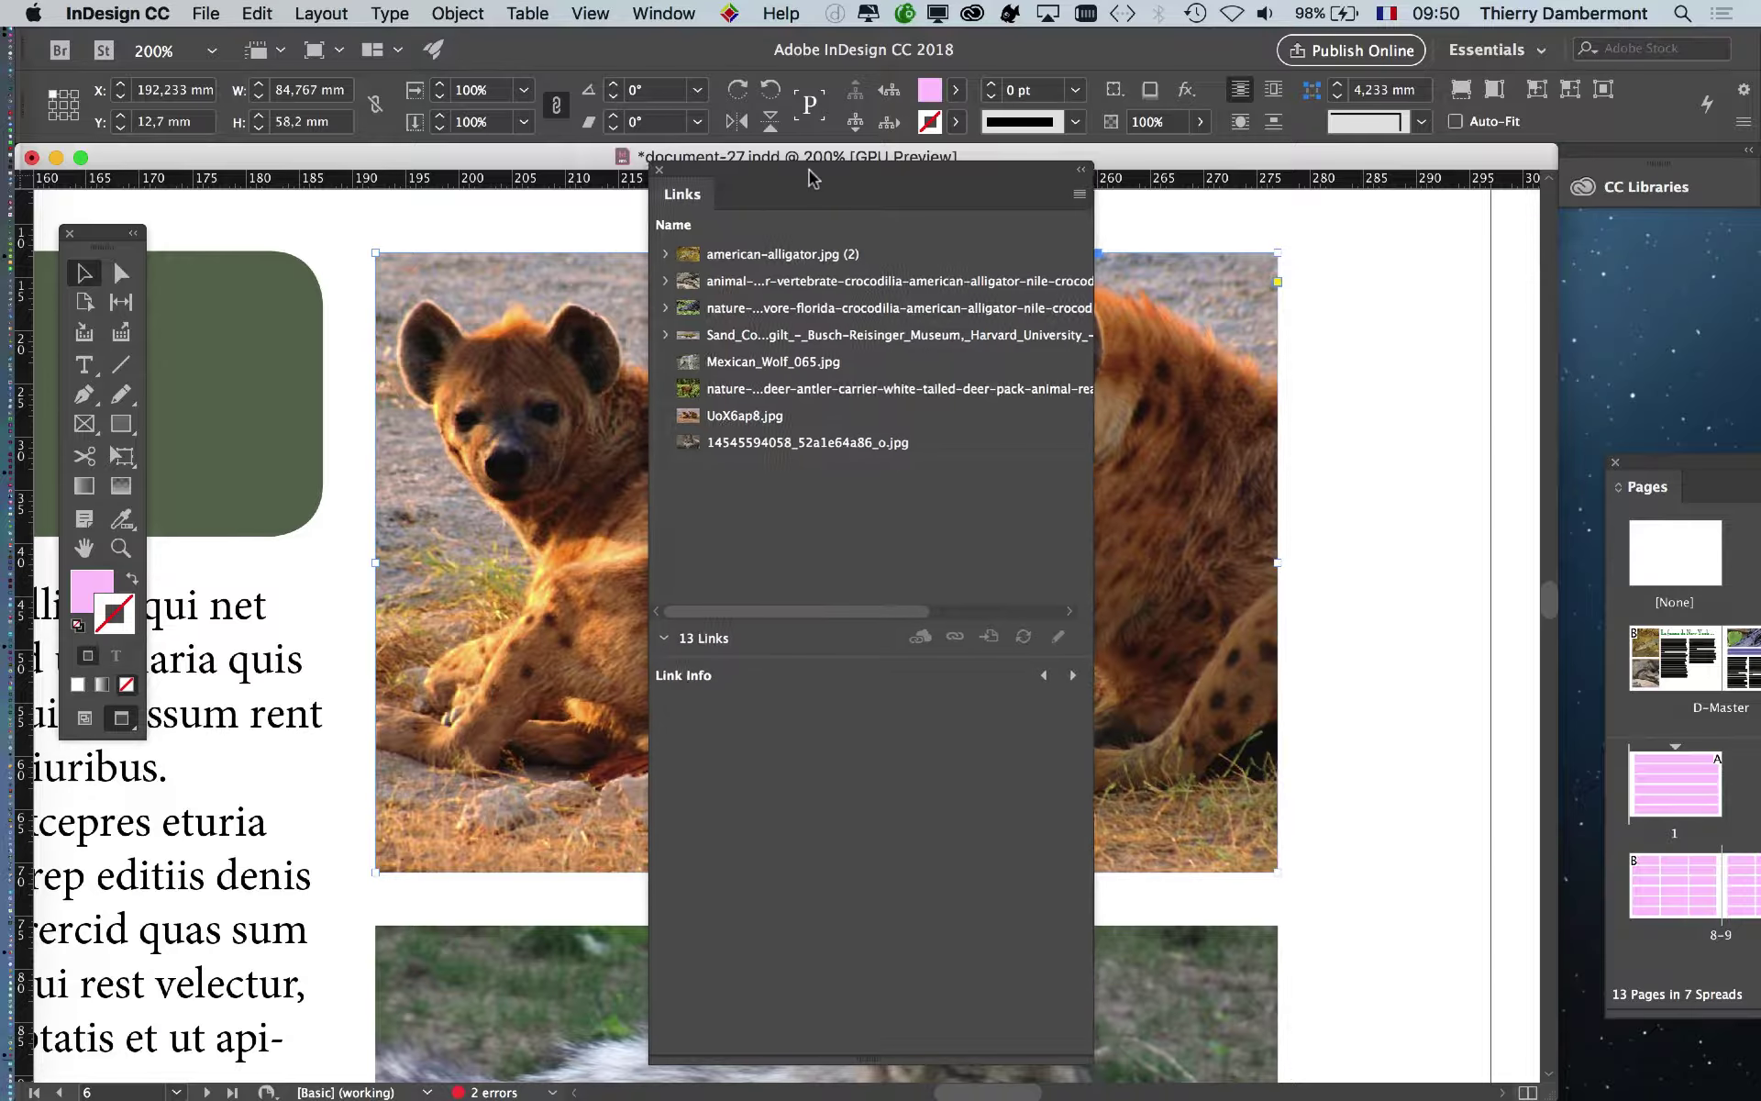
{"action": "left_click_drag", "start_coordinate": [810, 174], "coordinate": [1399, 169]}
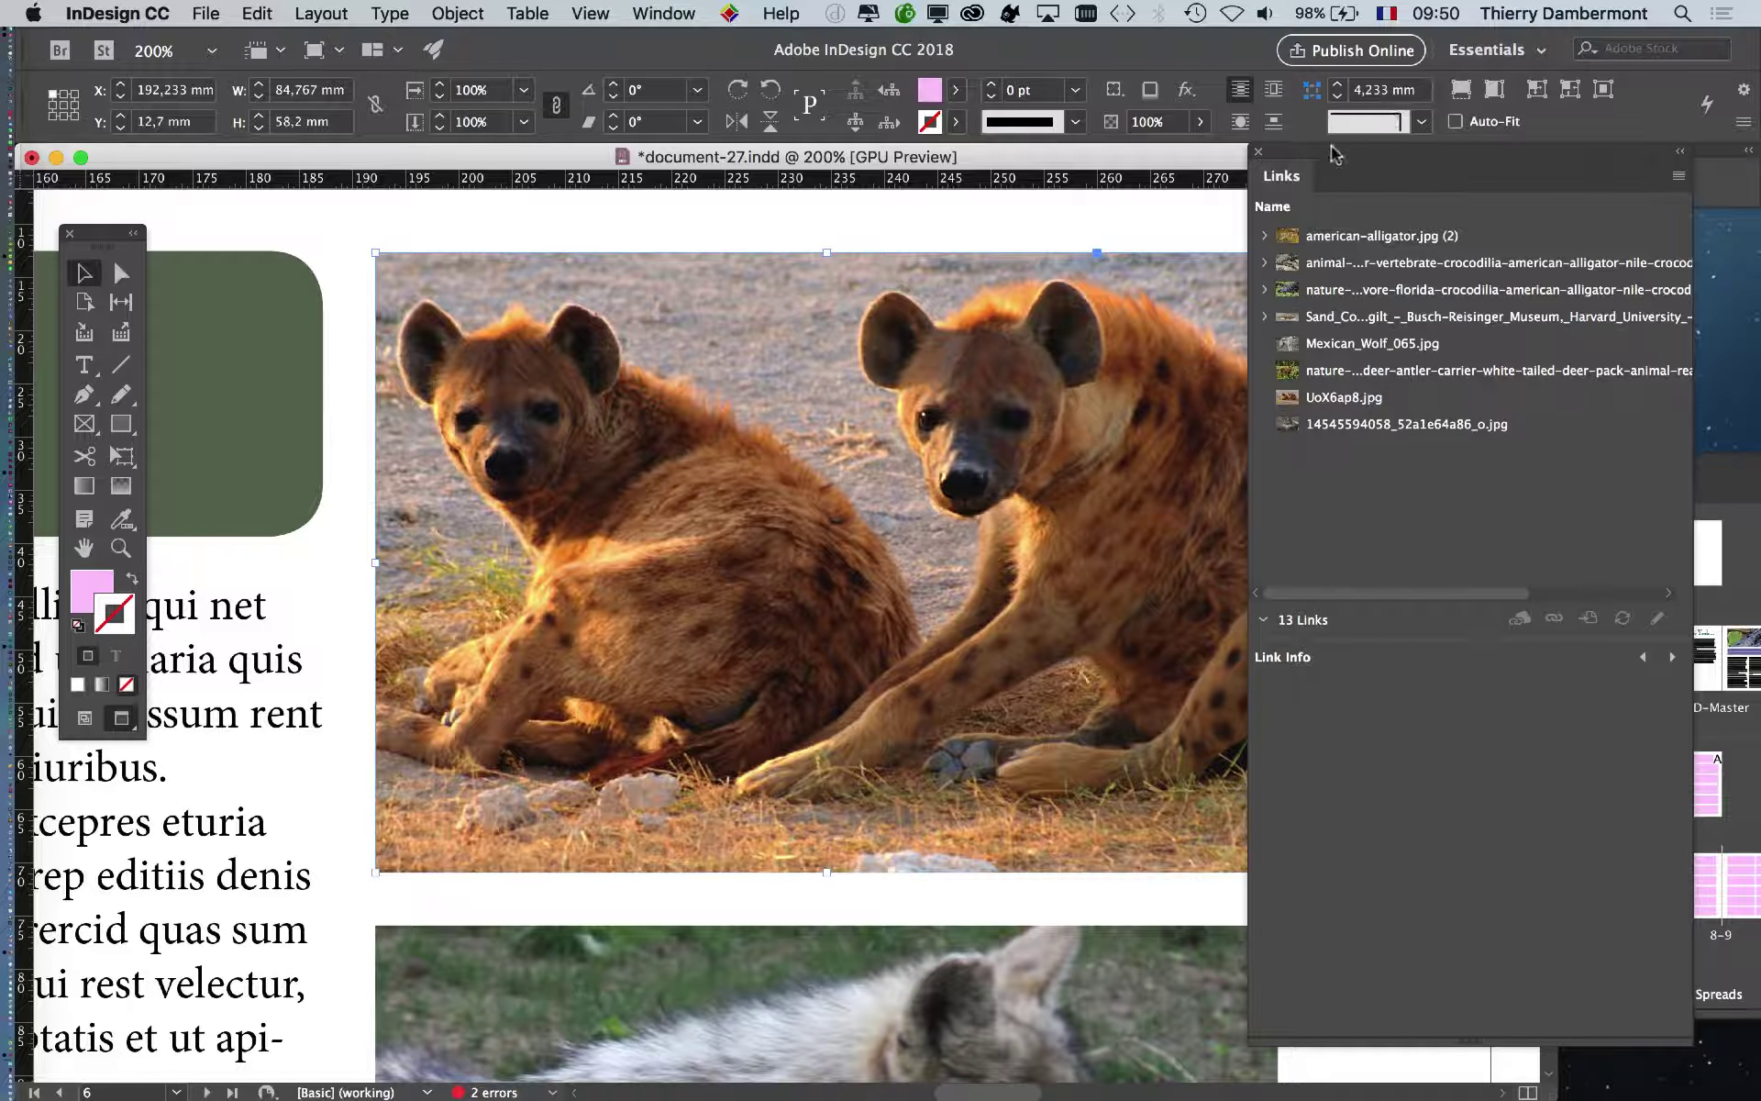
{"action": "left_click_drag", "start_coordinate": [1339, 154], "coordinate": [1534, 261]}
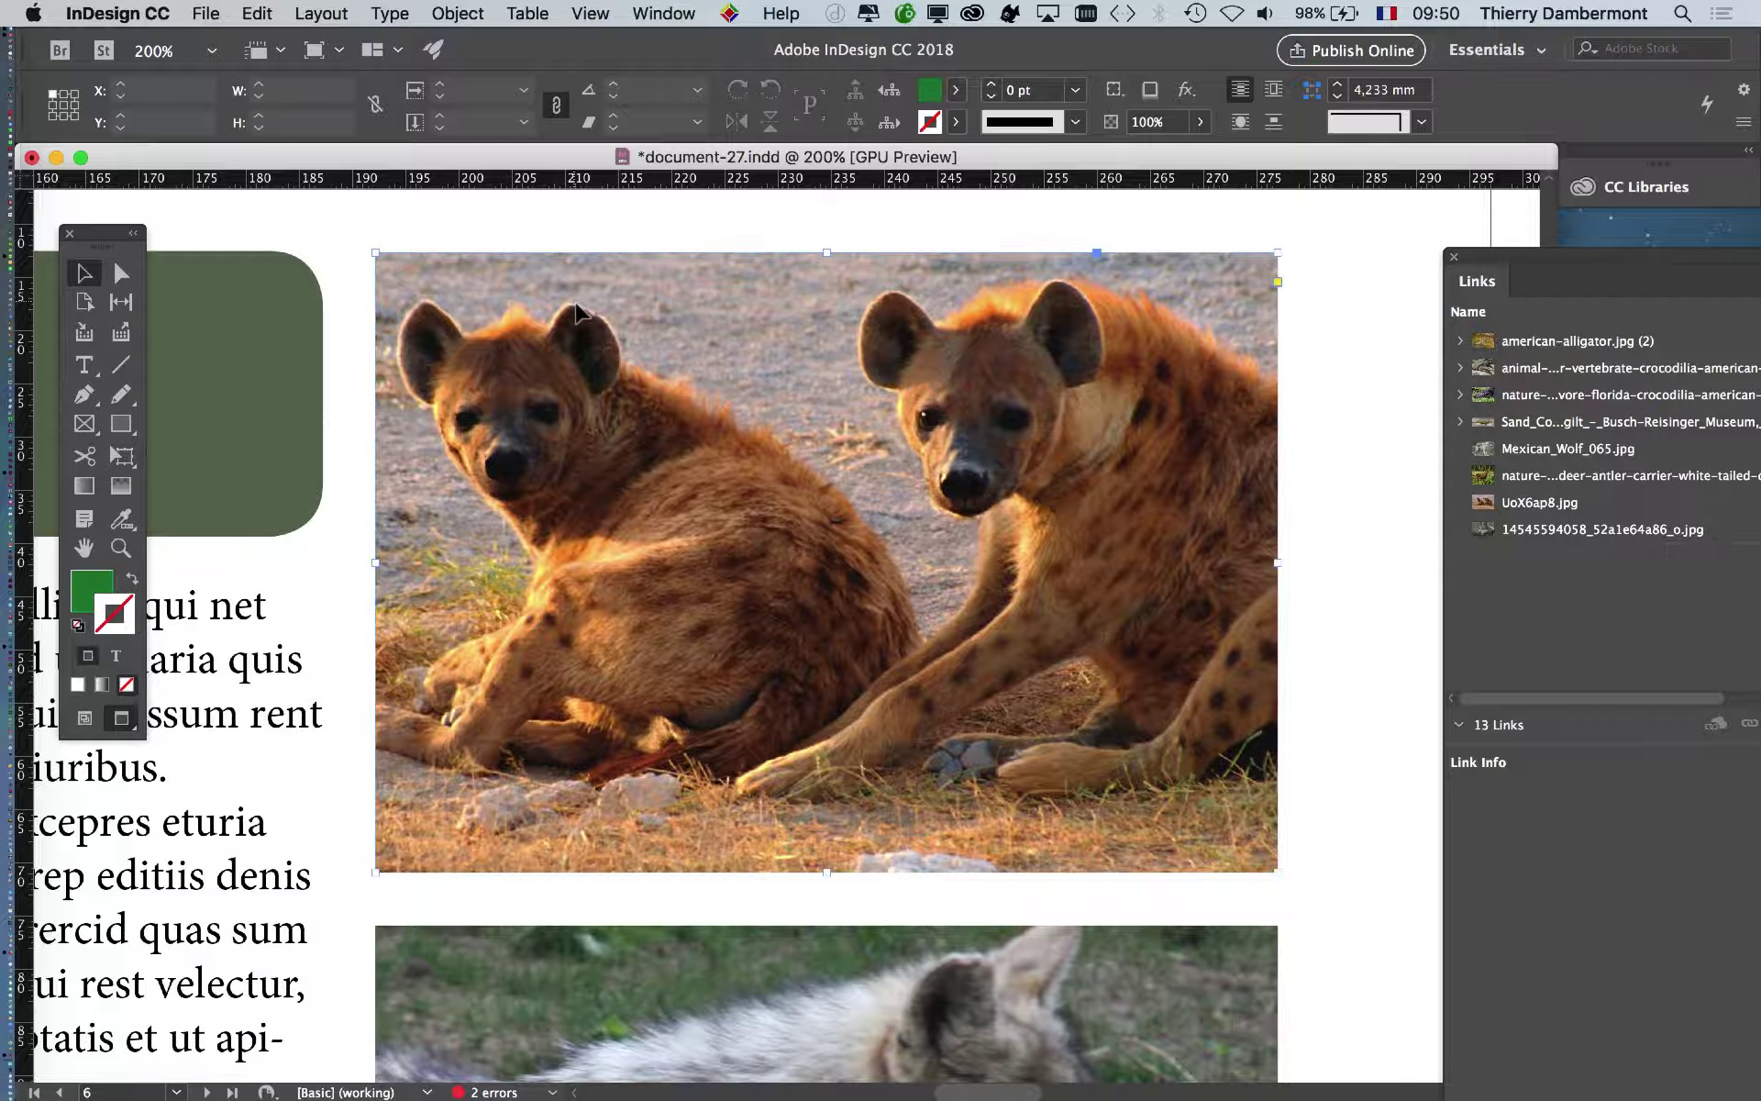
{"action": "left_click", "coordinate": [633, 372]}
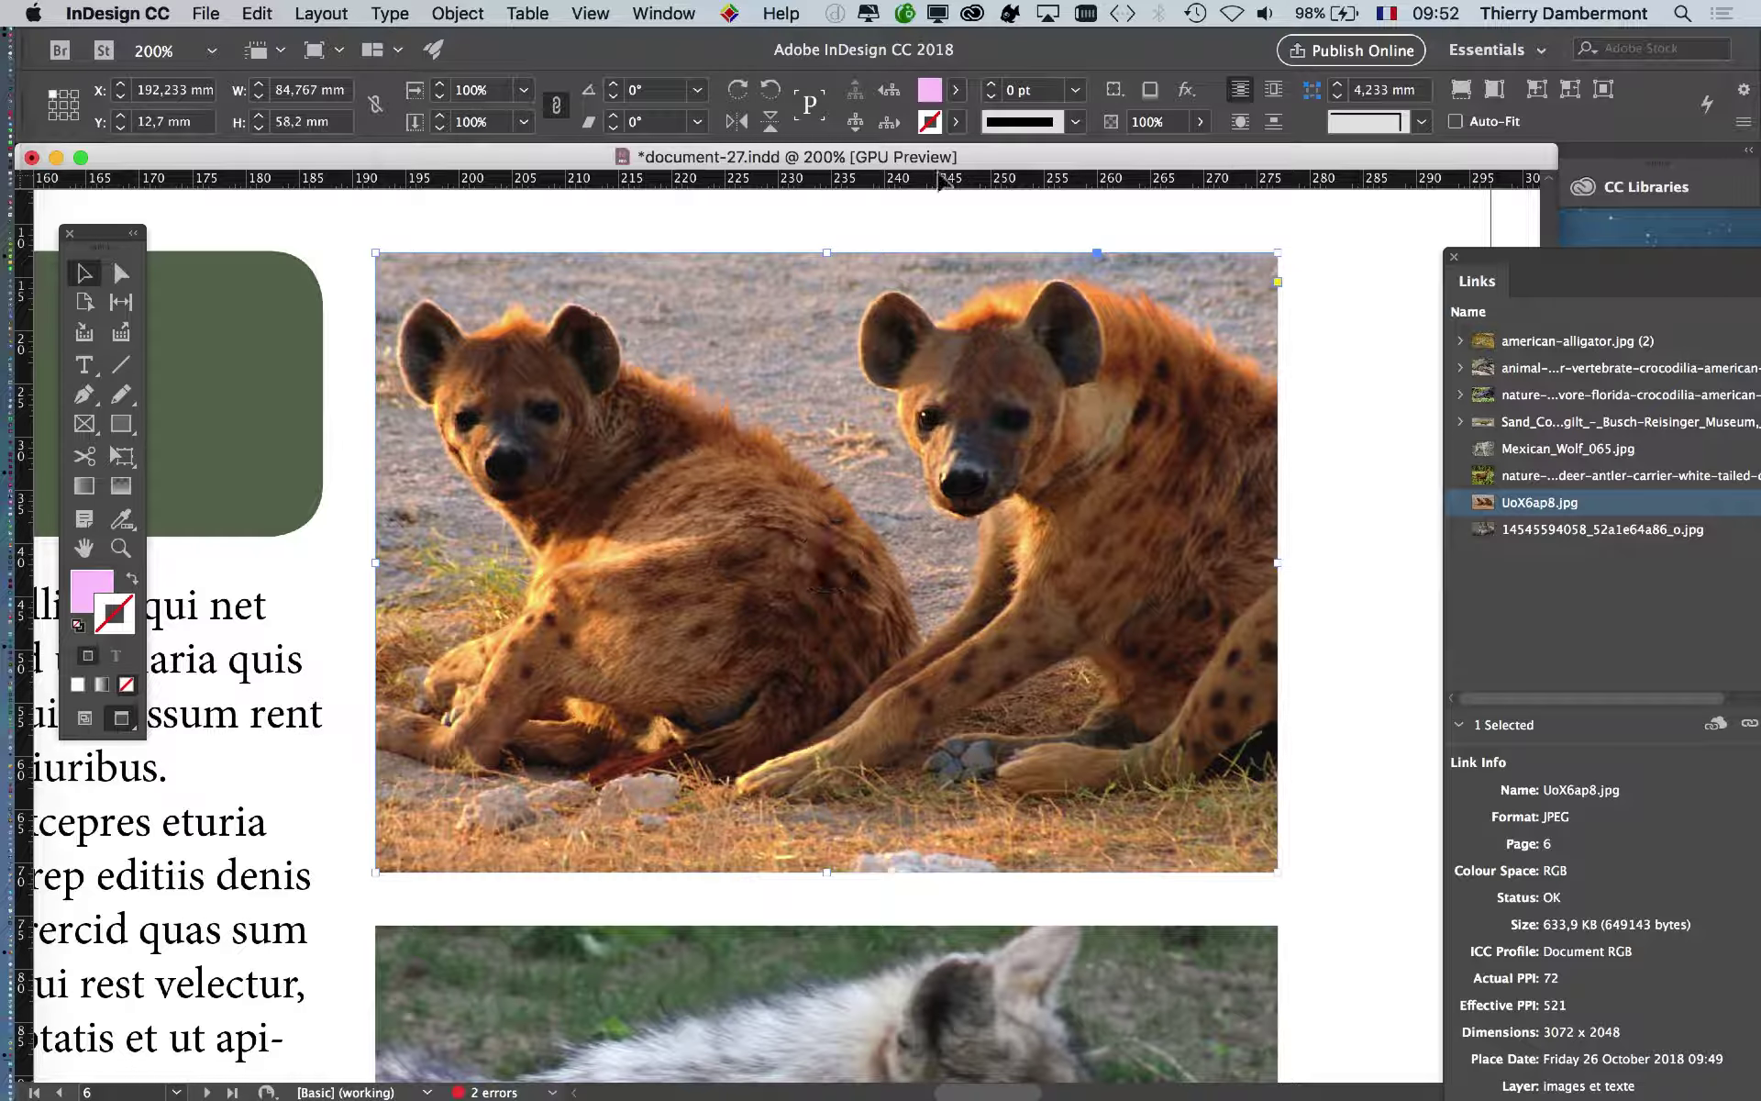
Switch to Photoshop, hide the other applications and move the toolbox to the left edge of the workspace.
{"action": "key", "text": "super+Tab"}
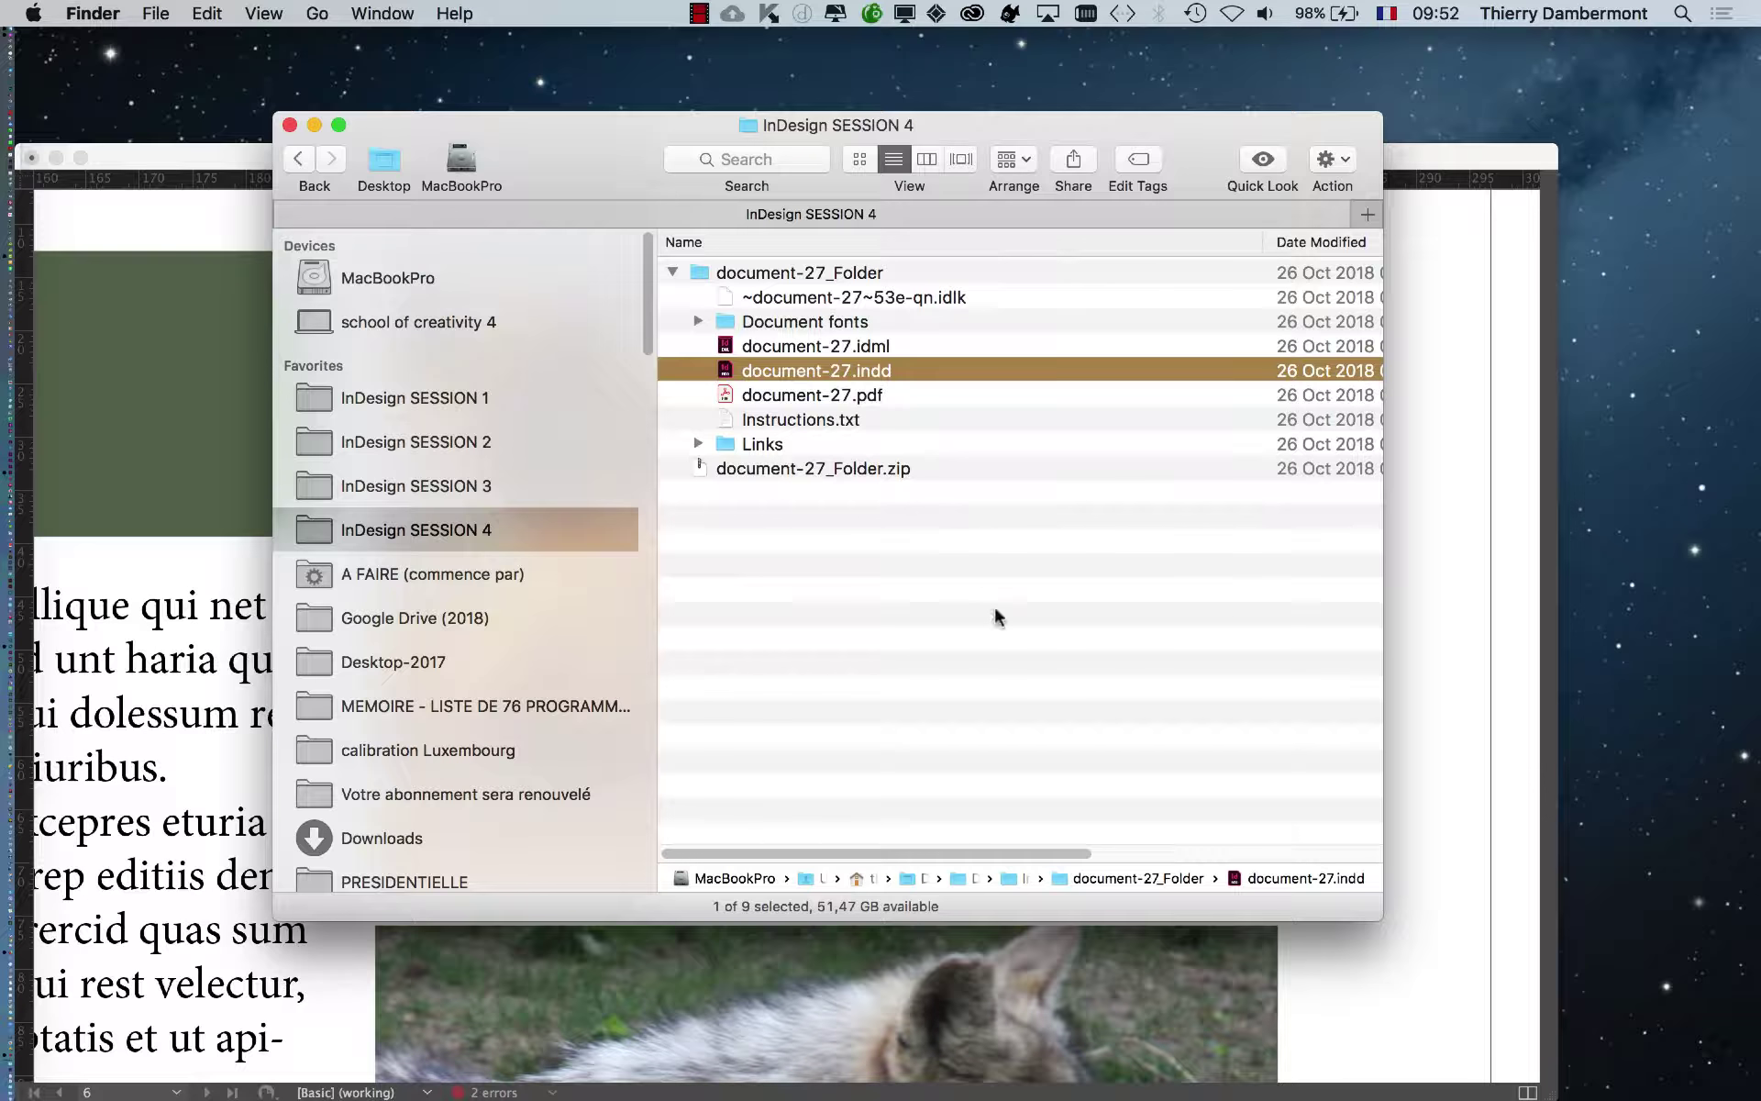
{"action": "key", "text": "super+Tab"}
{"action": "left_click", "coordinate": [1356, 561]}
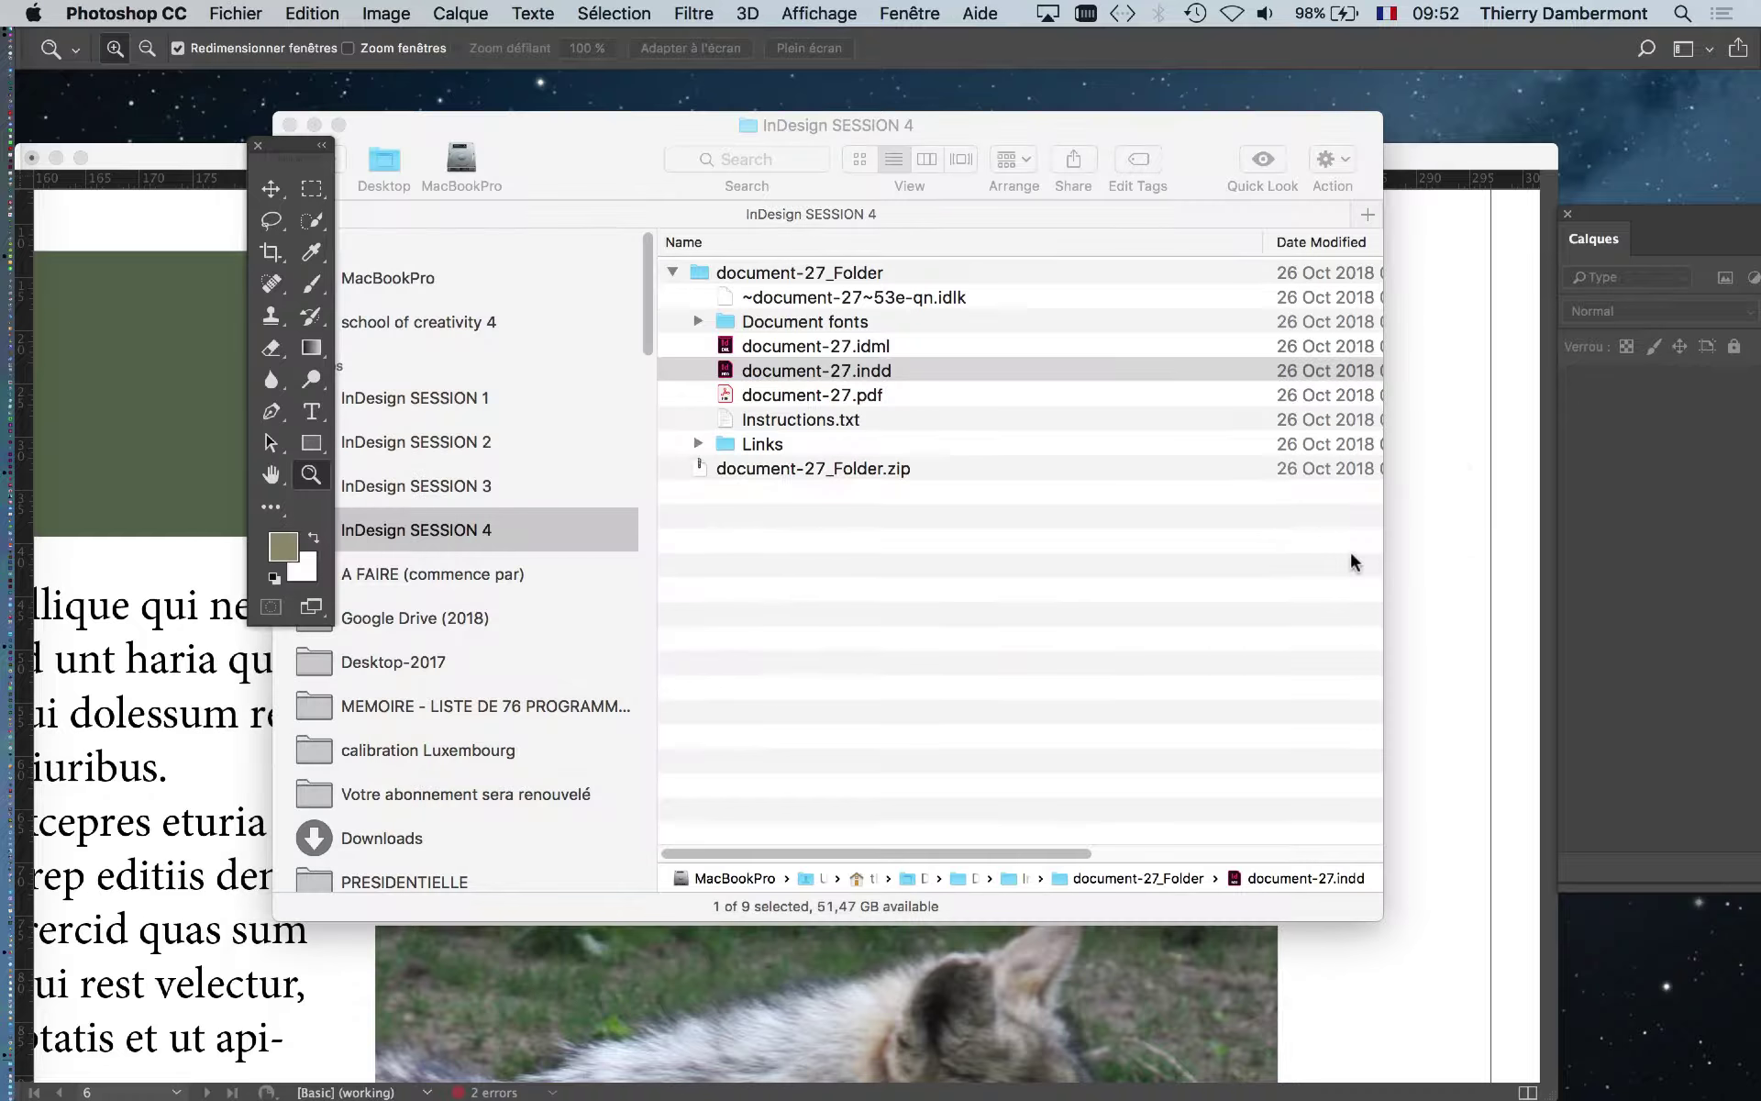
{"action": "key", "text": "super+alt+h"}
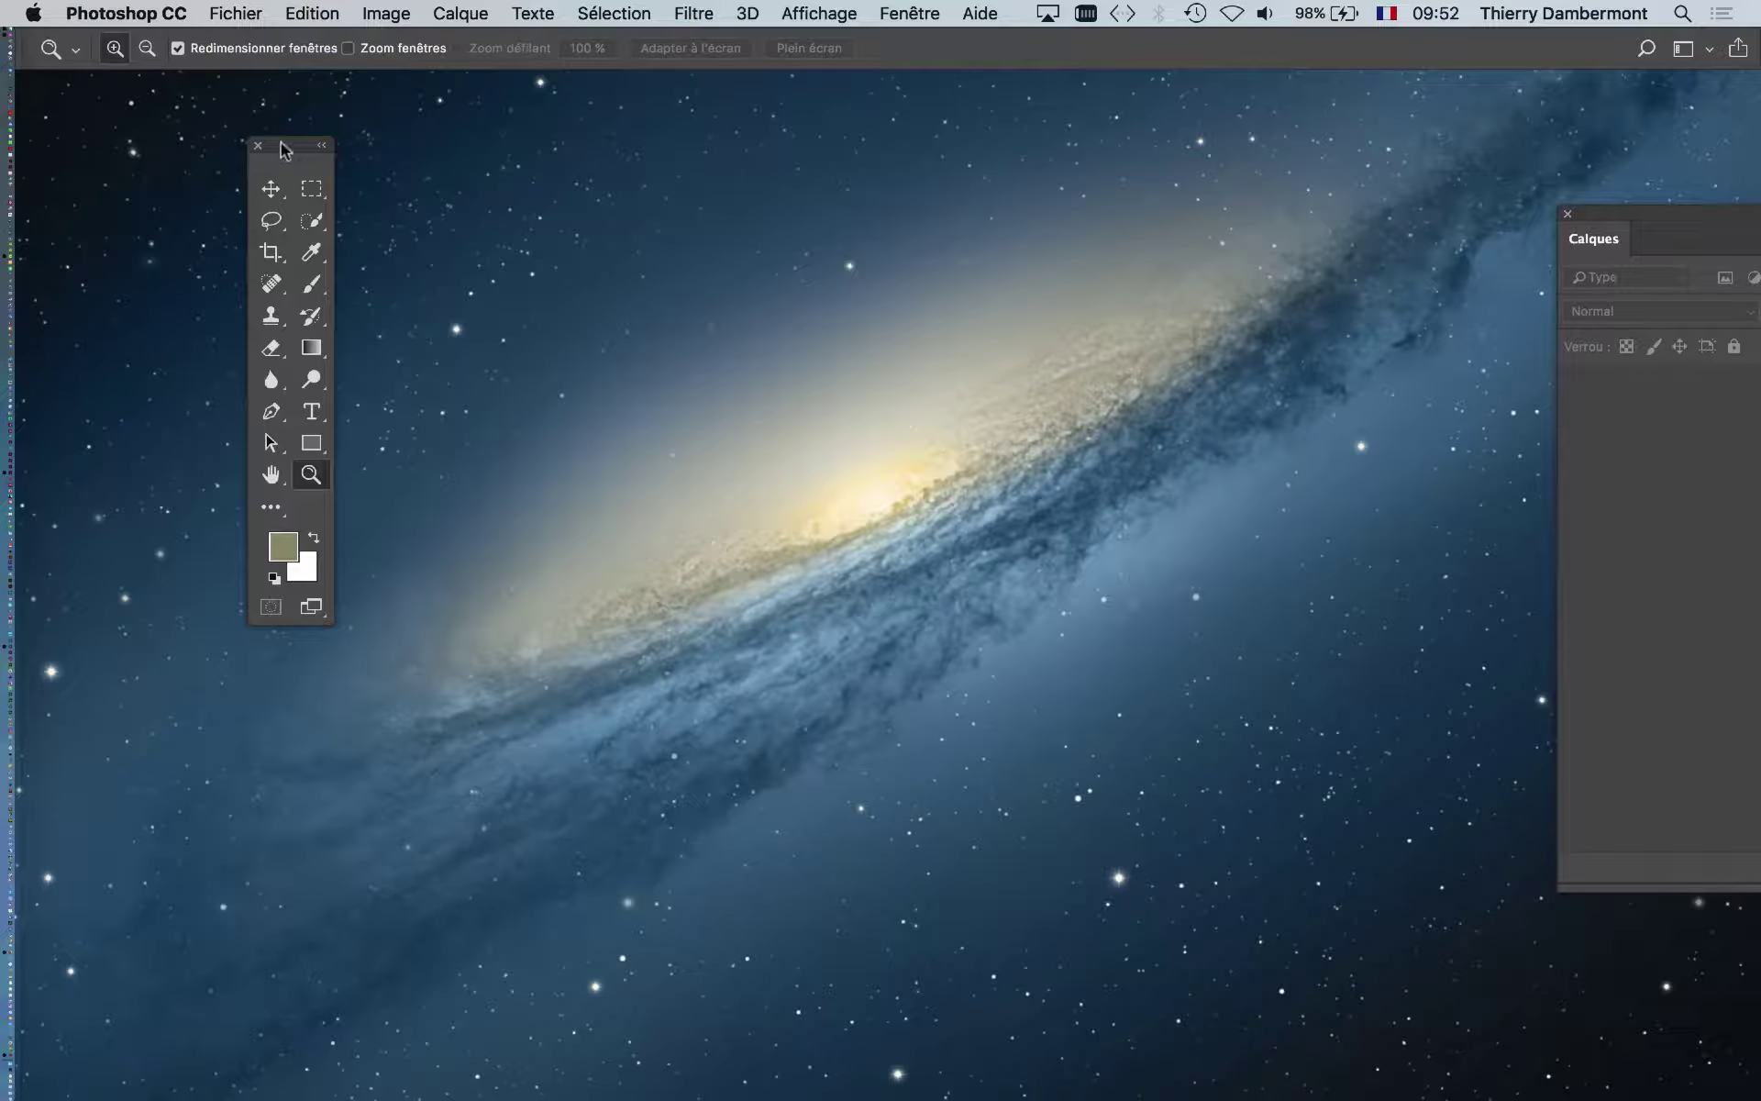
{"action": "left_click_drag", "start_coordinate": [284, 149], "coordinate": [90, 134]}
Open the hyena image UoX6ap8.jpg from the Links folder.
{"action": "left_click", "coordinate": [236, 12]}
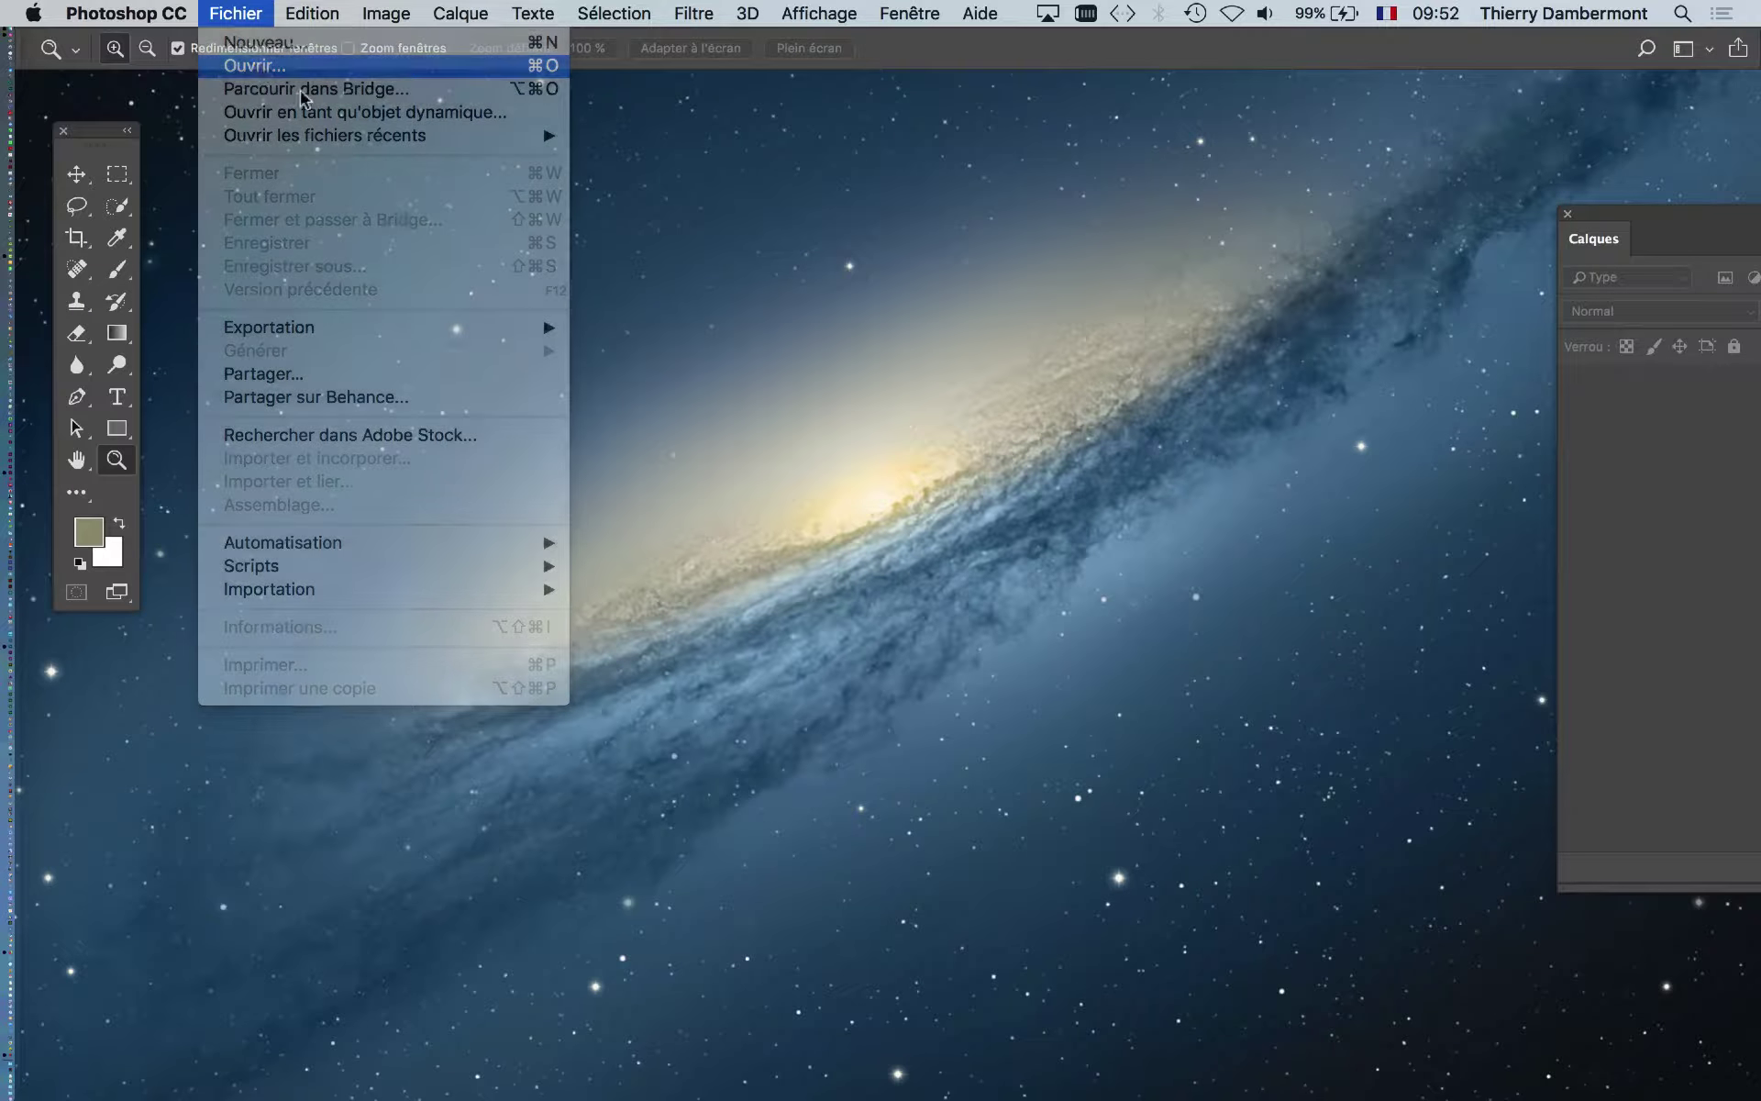
{"action": "left_click", "coordinate": [303, 66]}
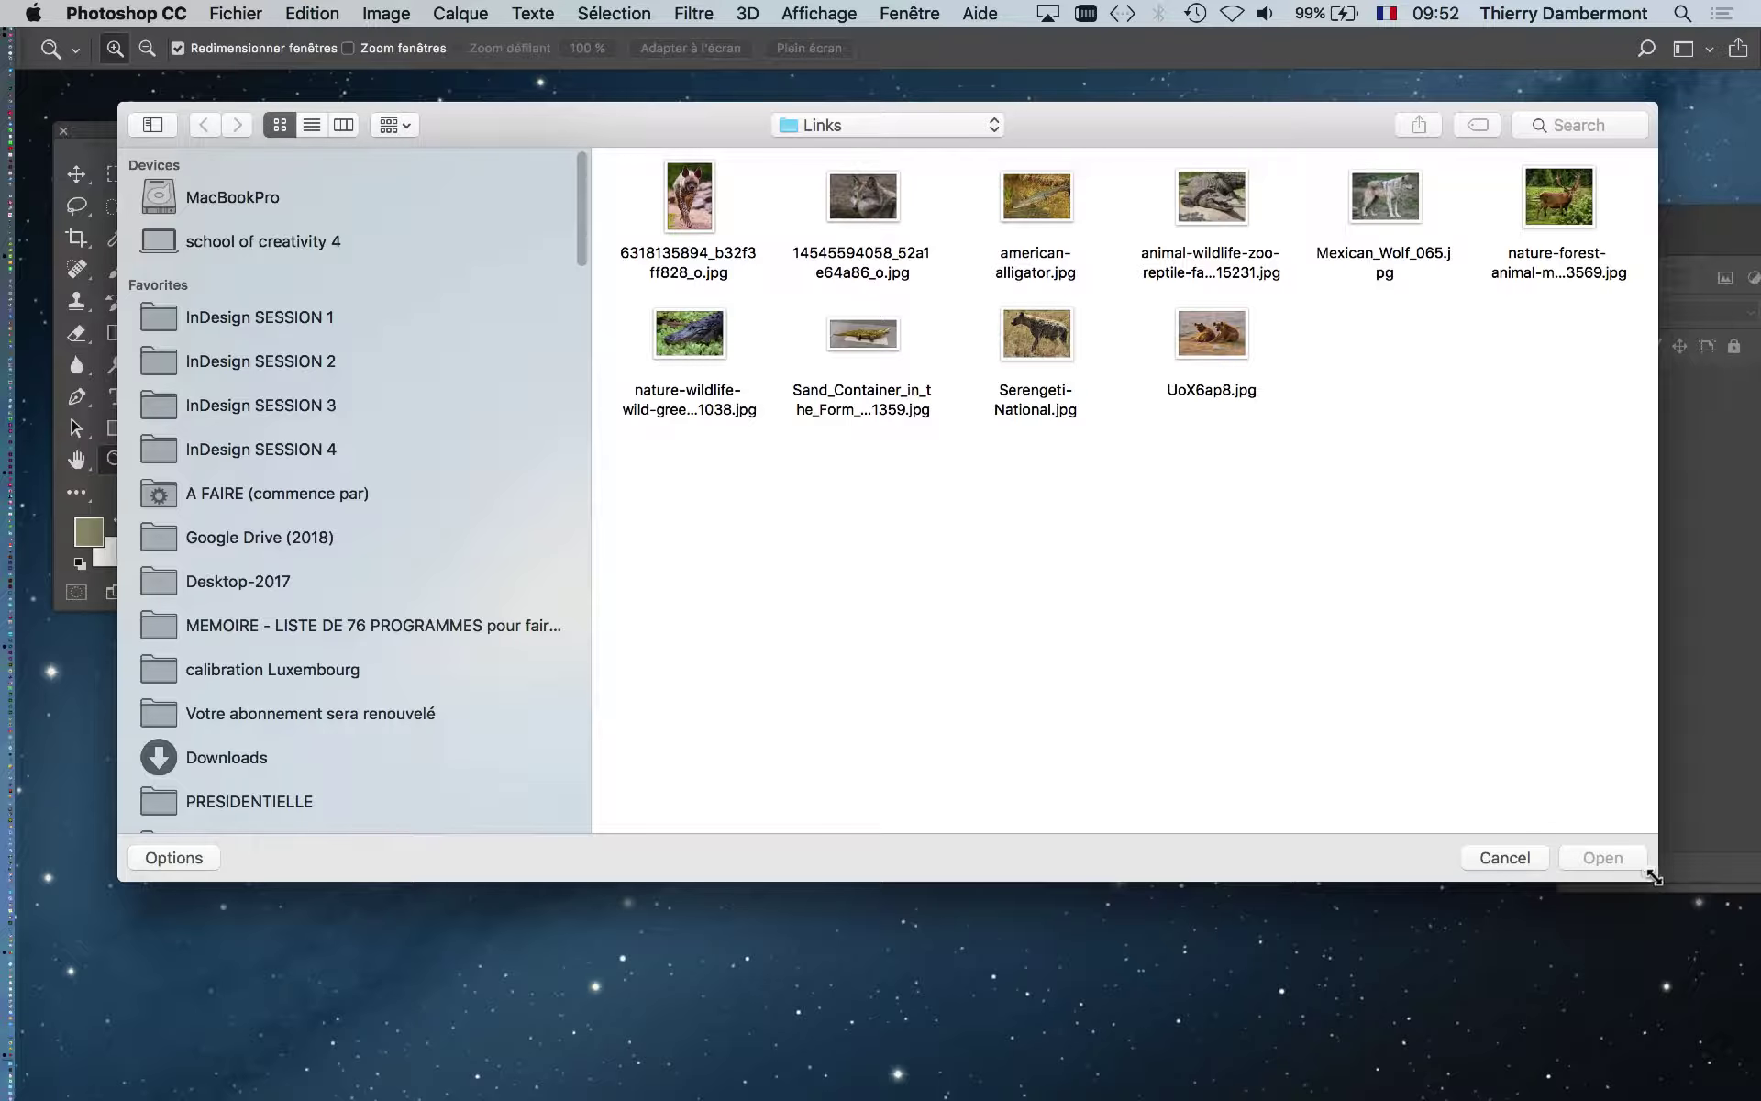
{"action": "left_click_drag", "start_coordinate": [1654, 877], "coordinate": [1672, 1025]}
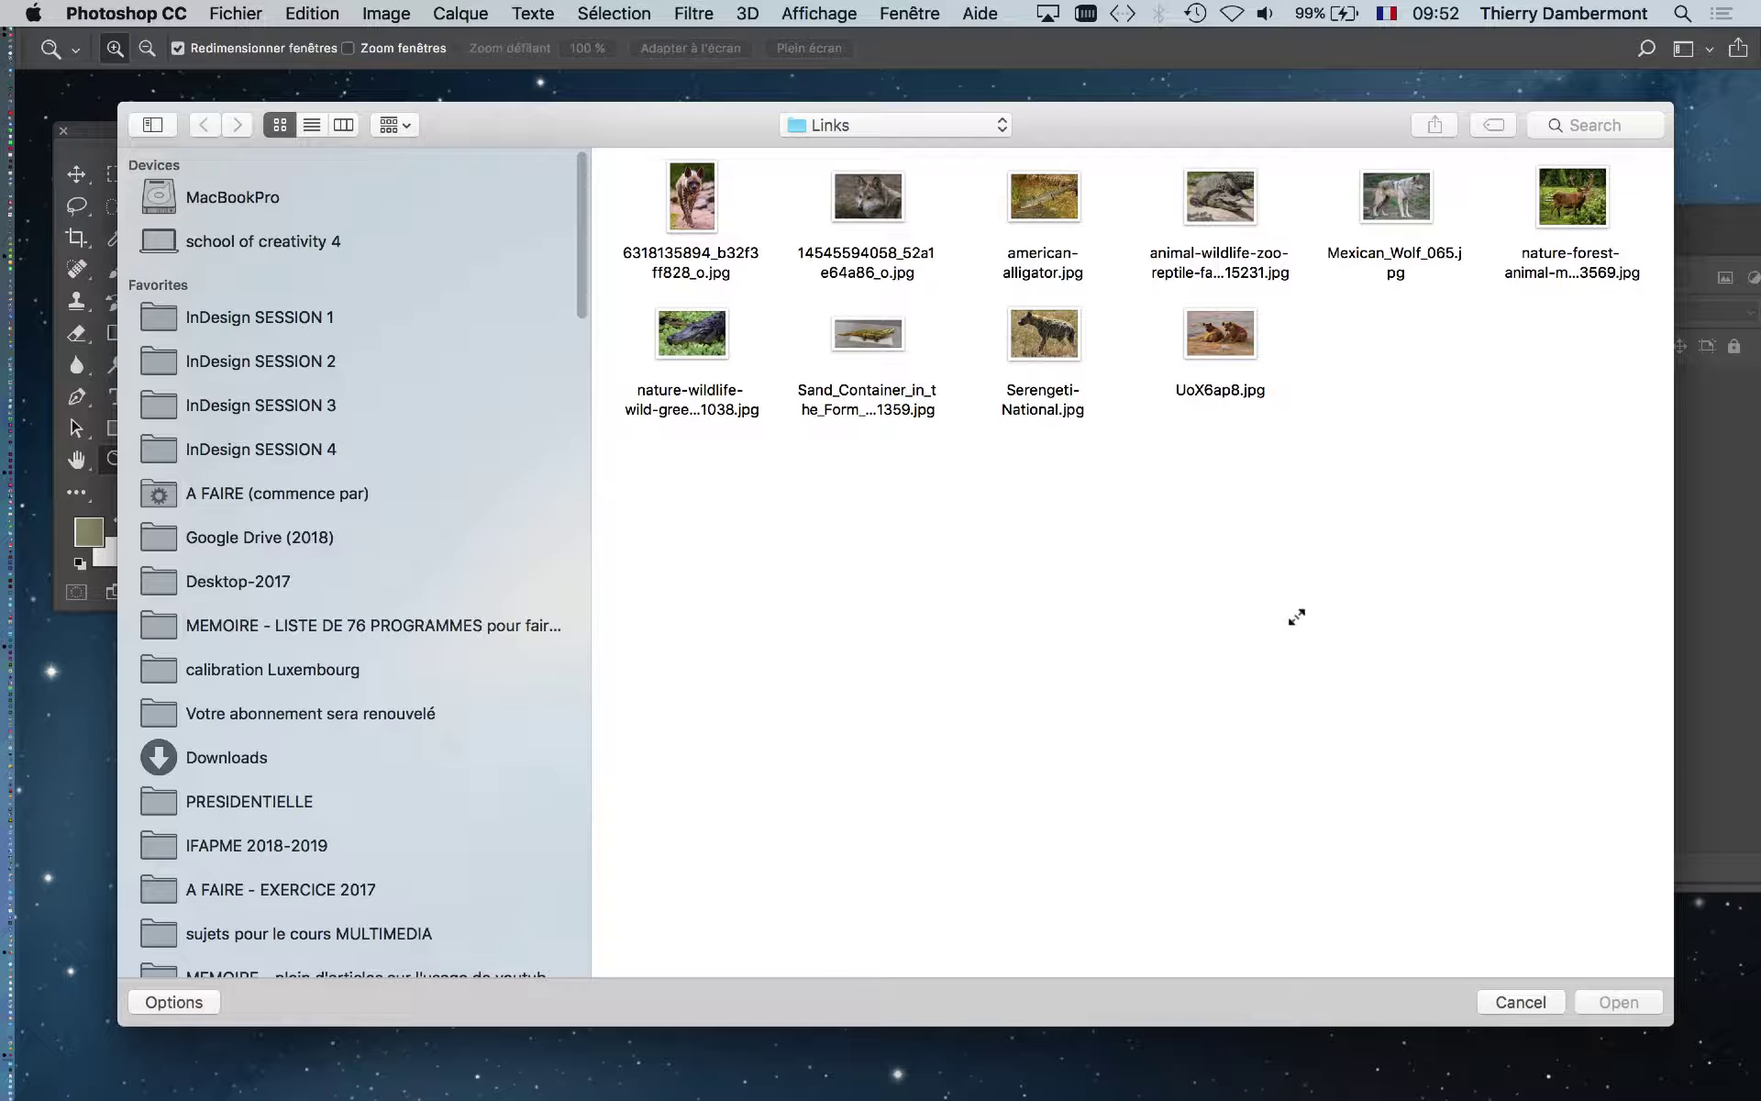
{"action": "left_click", "coordinate": [1216, 356]}
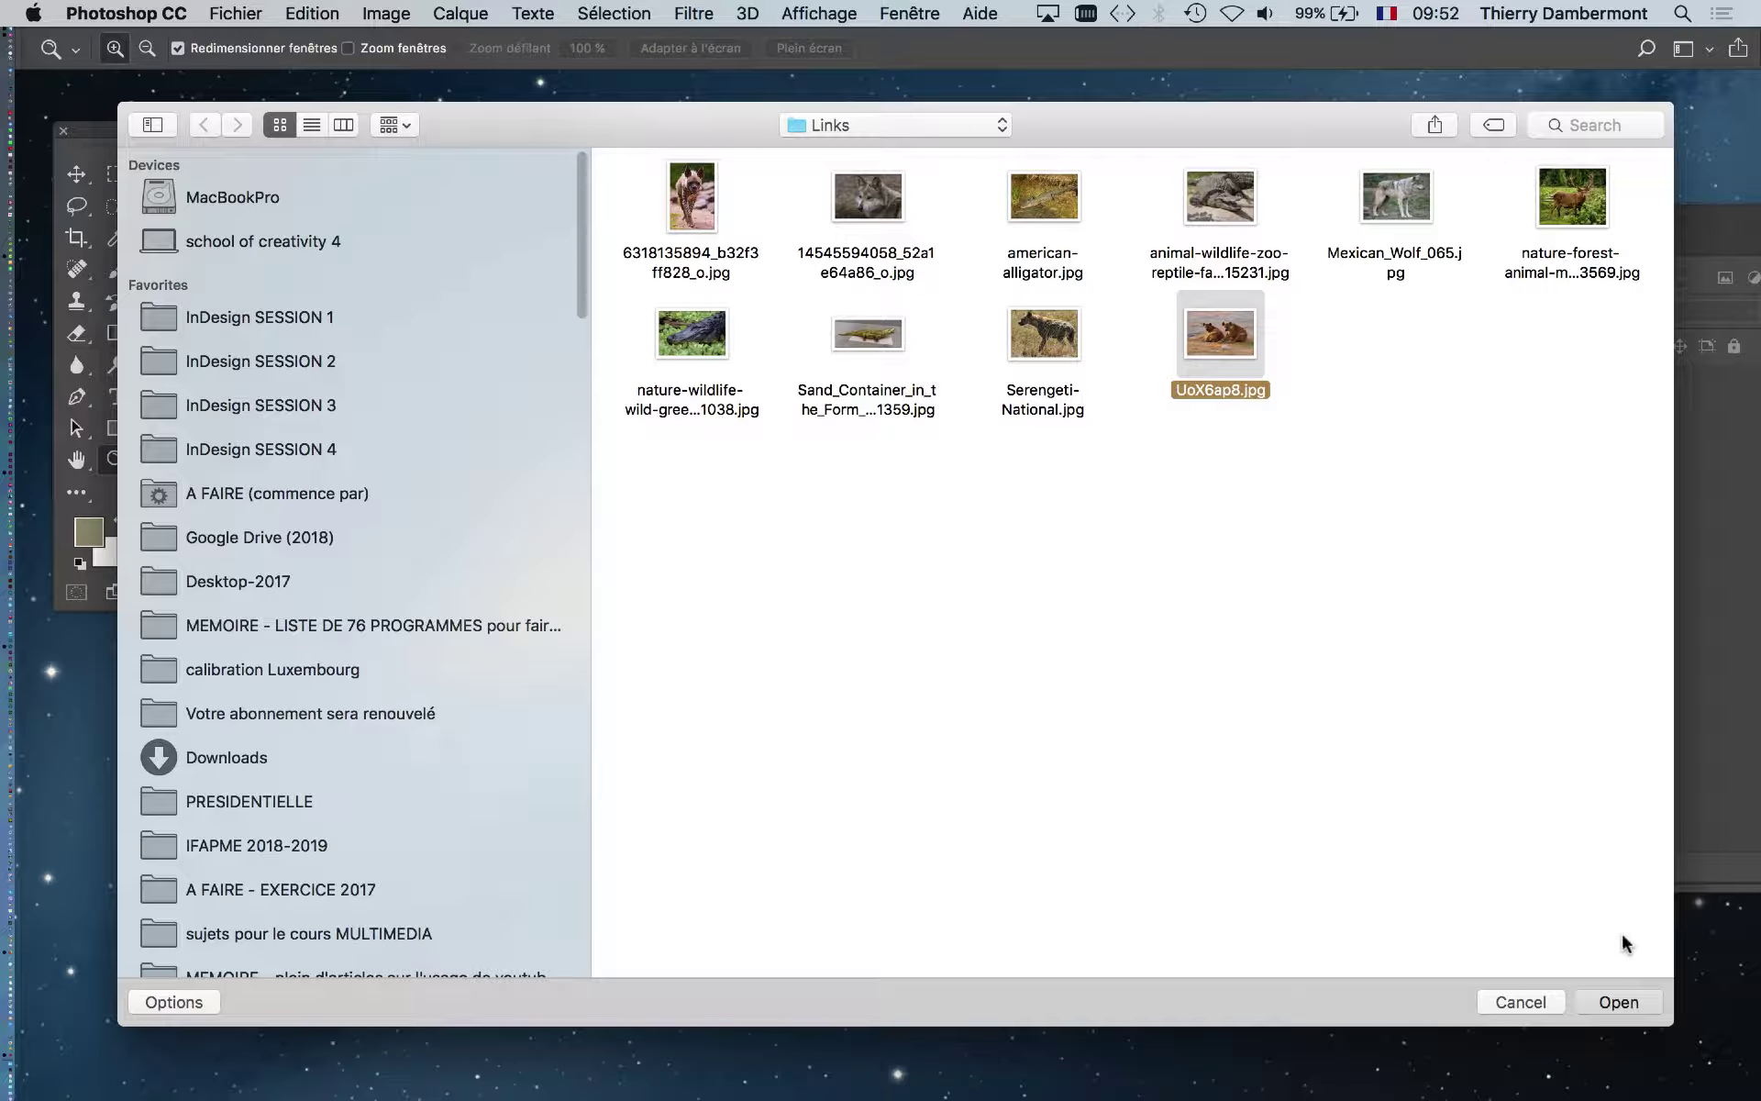
{"action": "key", "text": "Return"}
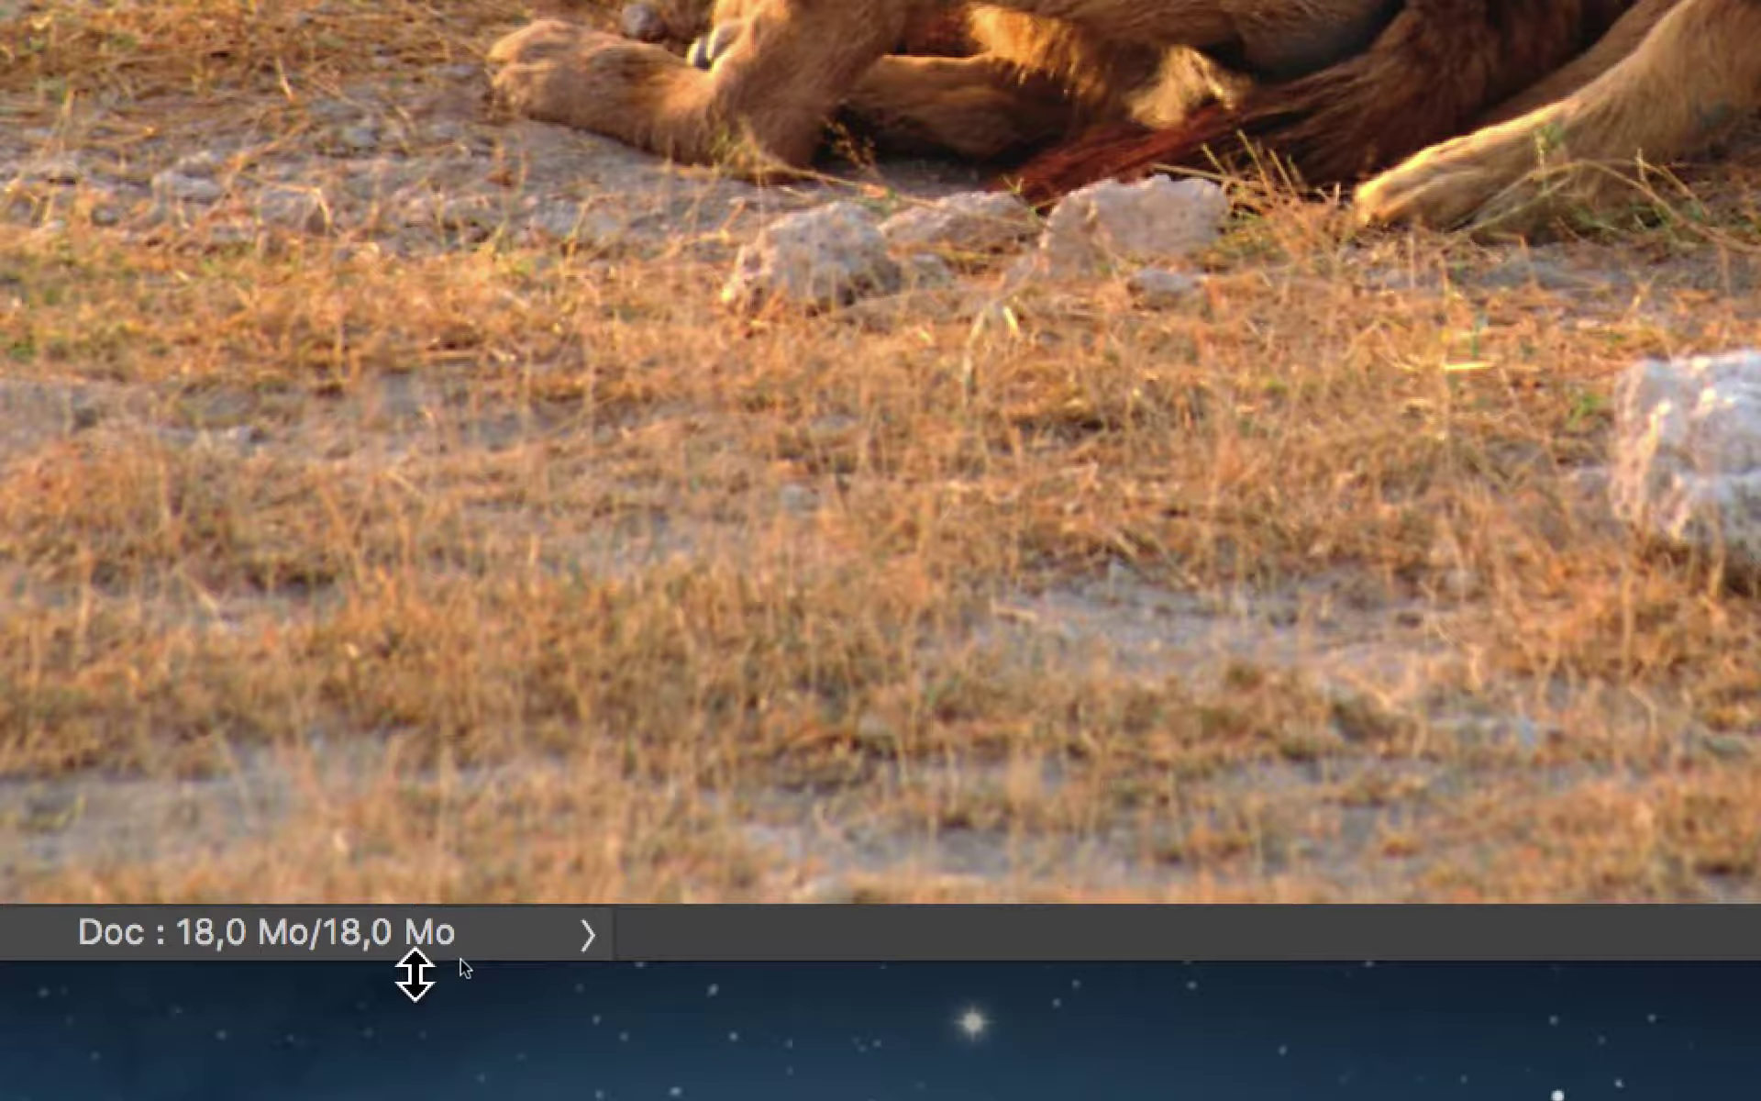
Set the image window's status bar to display the document profile (Profil du document).
{"action": "left_click", "coordinate": [587, 940]}
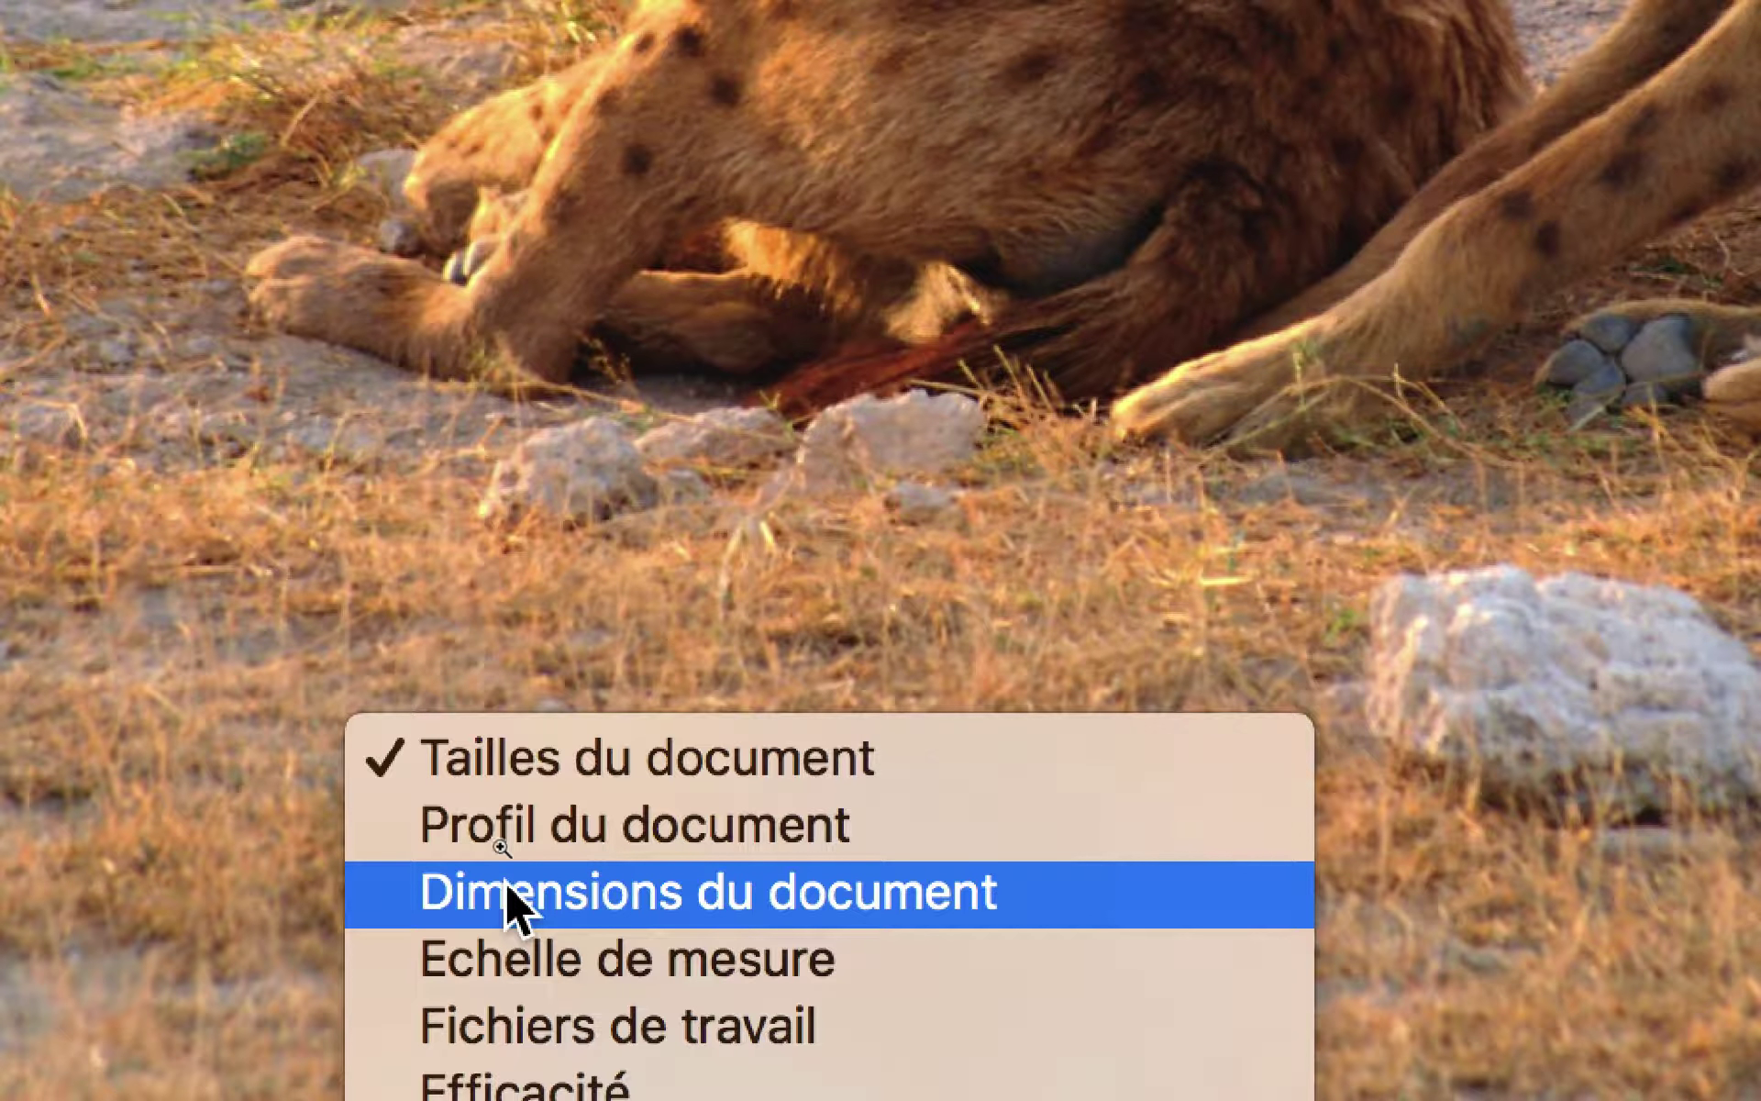
{"action": "left_click", "coordinate": [505, 830]}
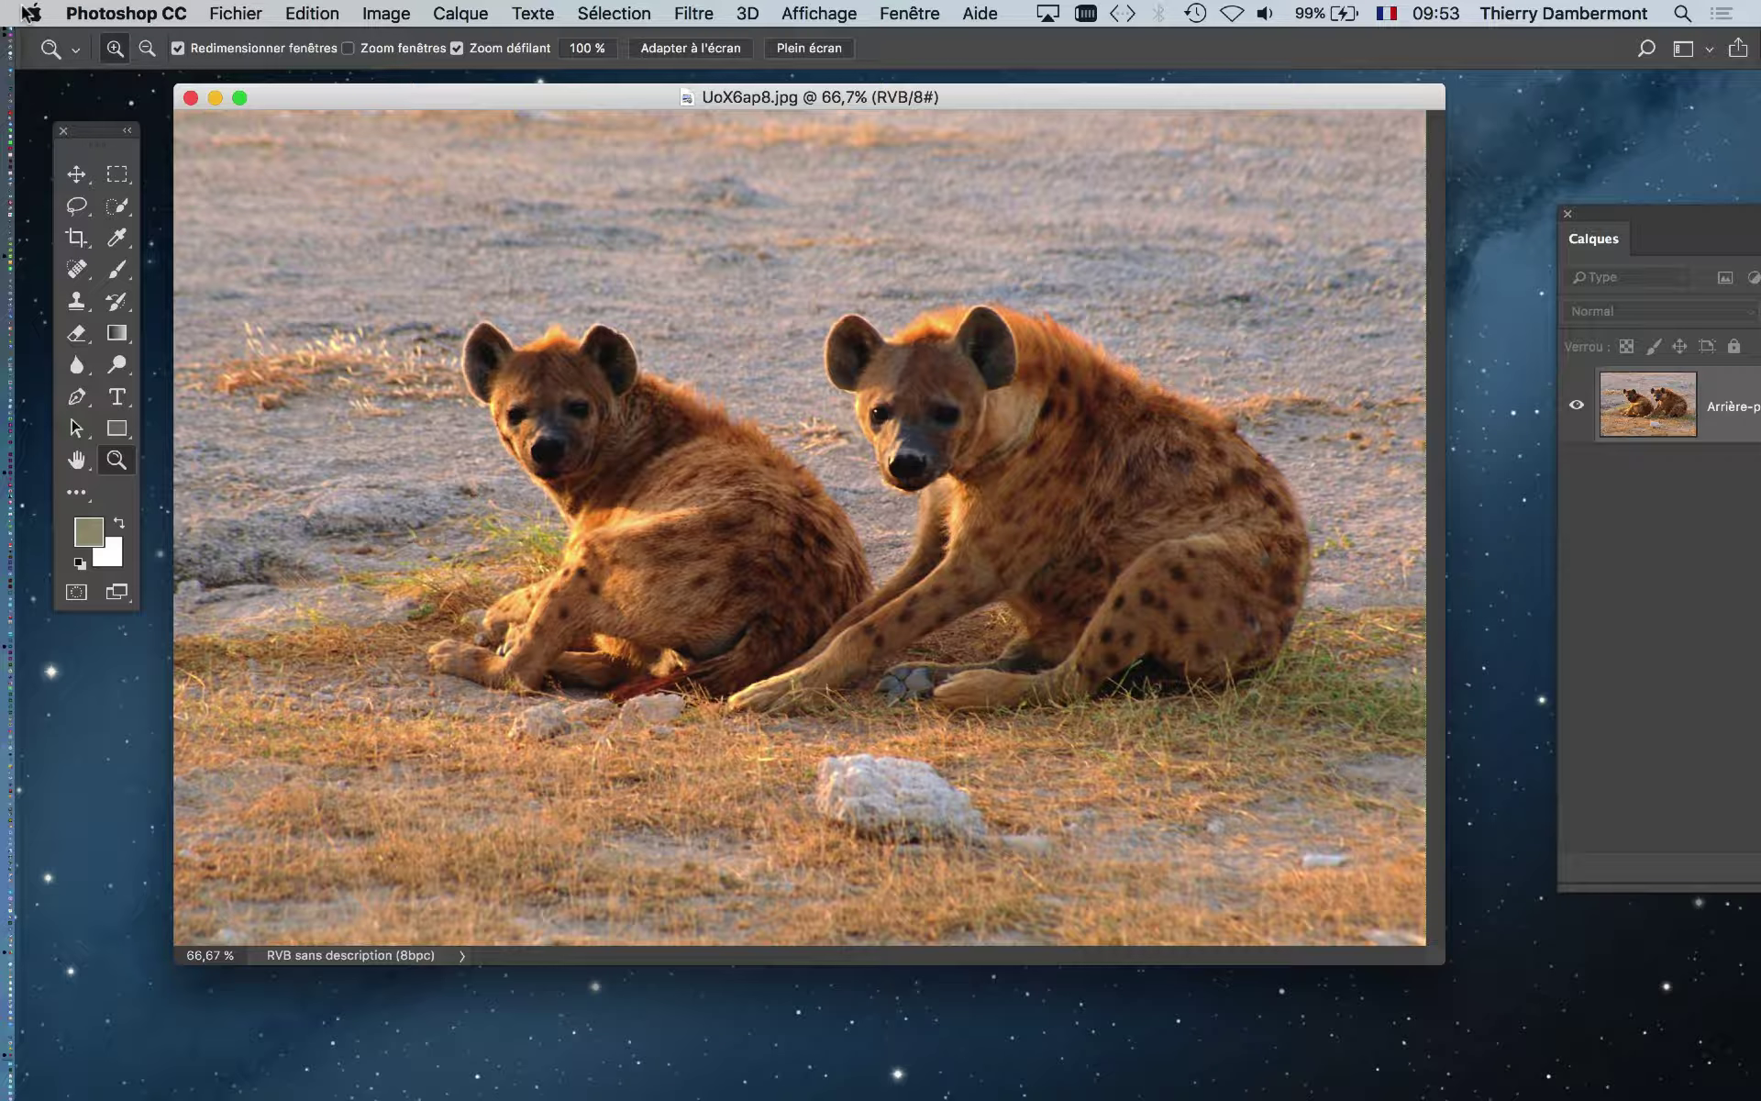
Check the preferred languages in the Language & Region section of the macOS System Preferences, then close it.
{"action": "left_click", "coordinate": [30, 13]}
{"action": "key", "text": "Escape"}
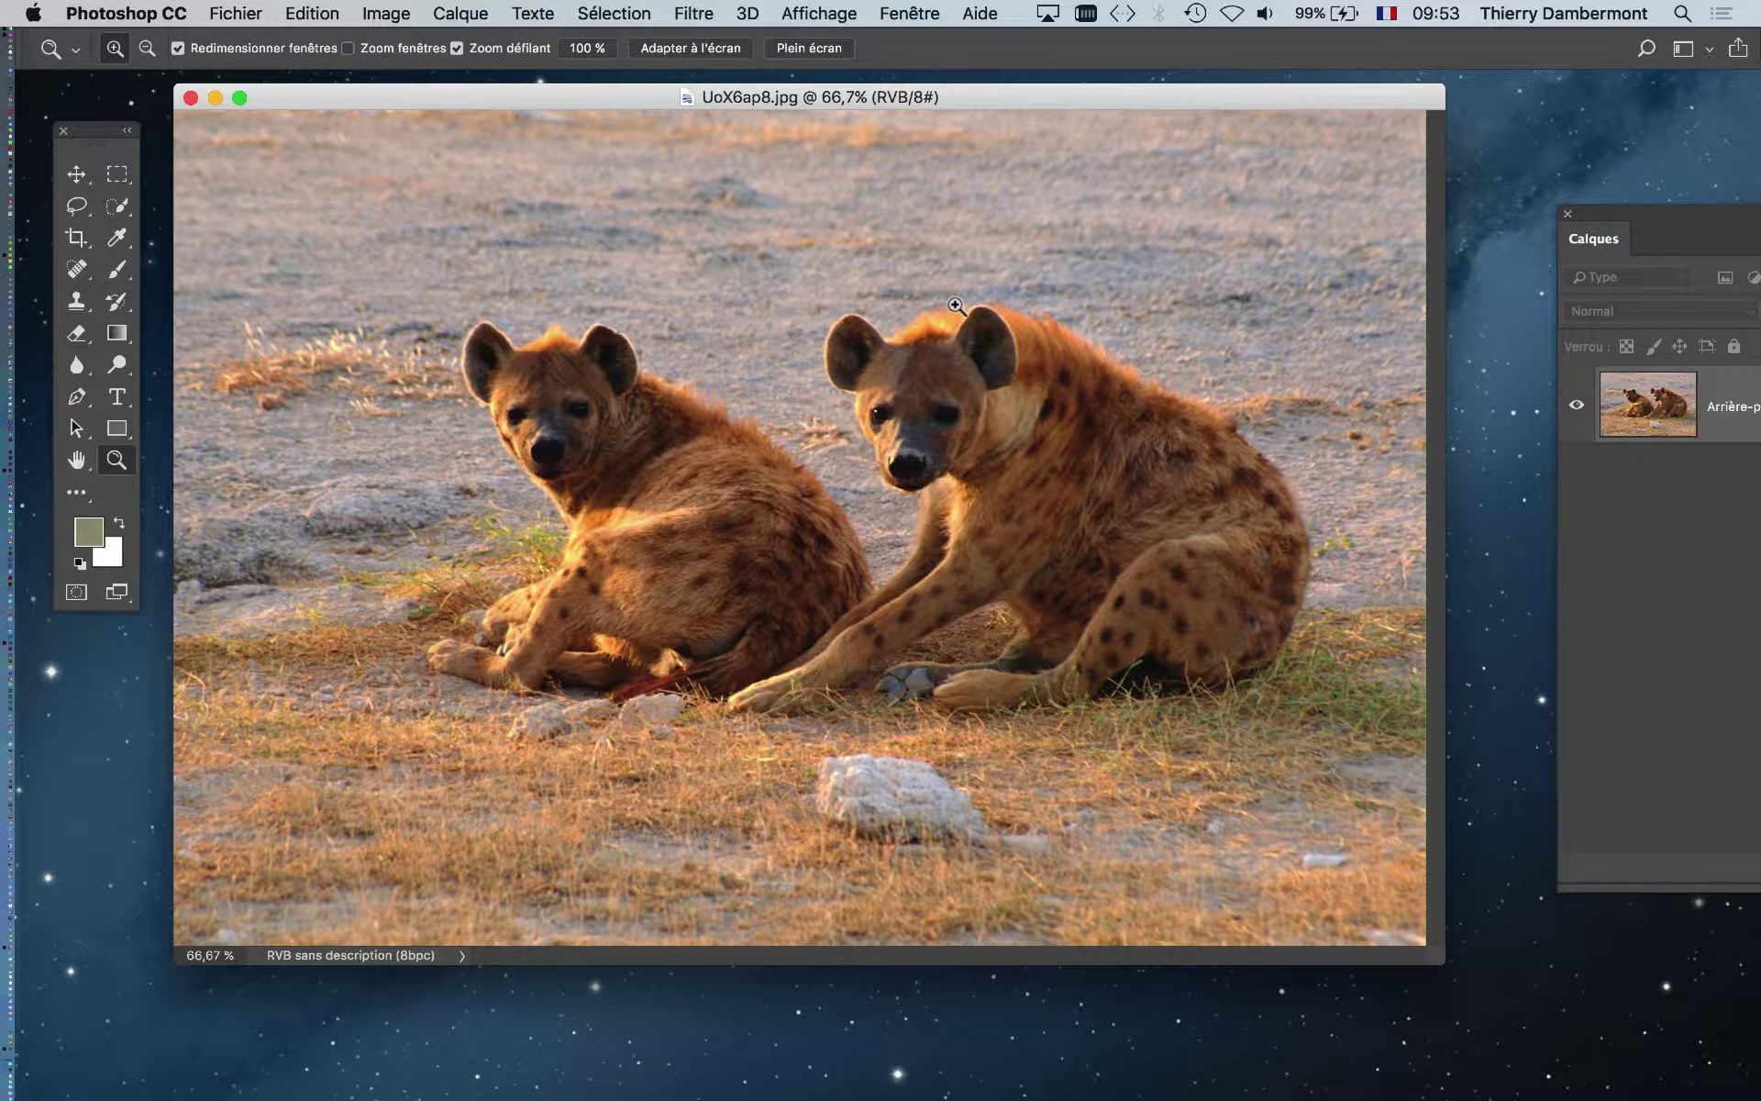
{"action": "key", "text": "Tab"}
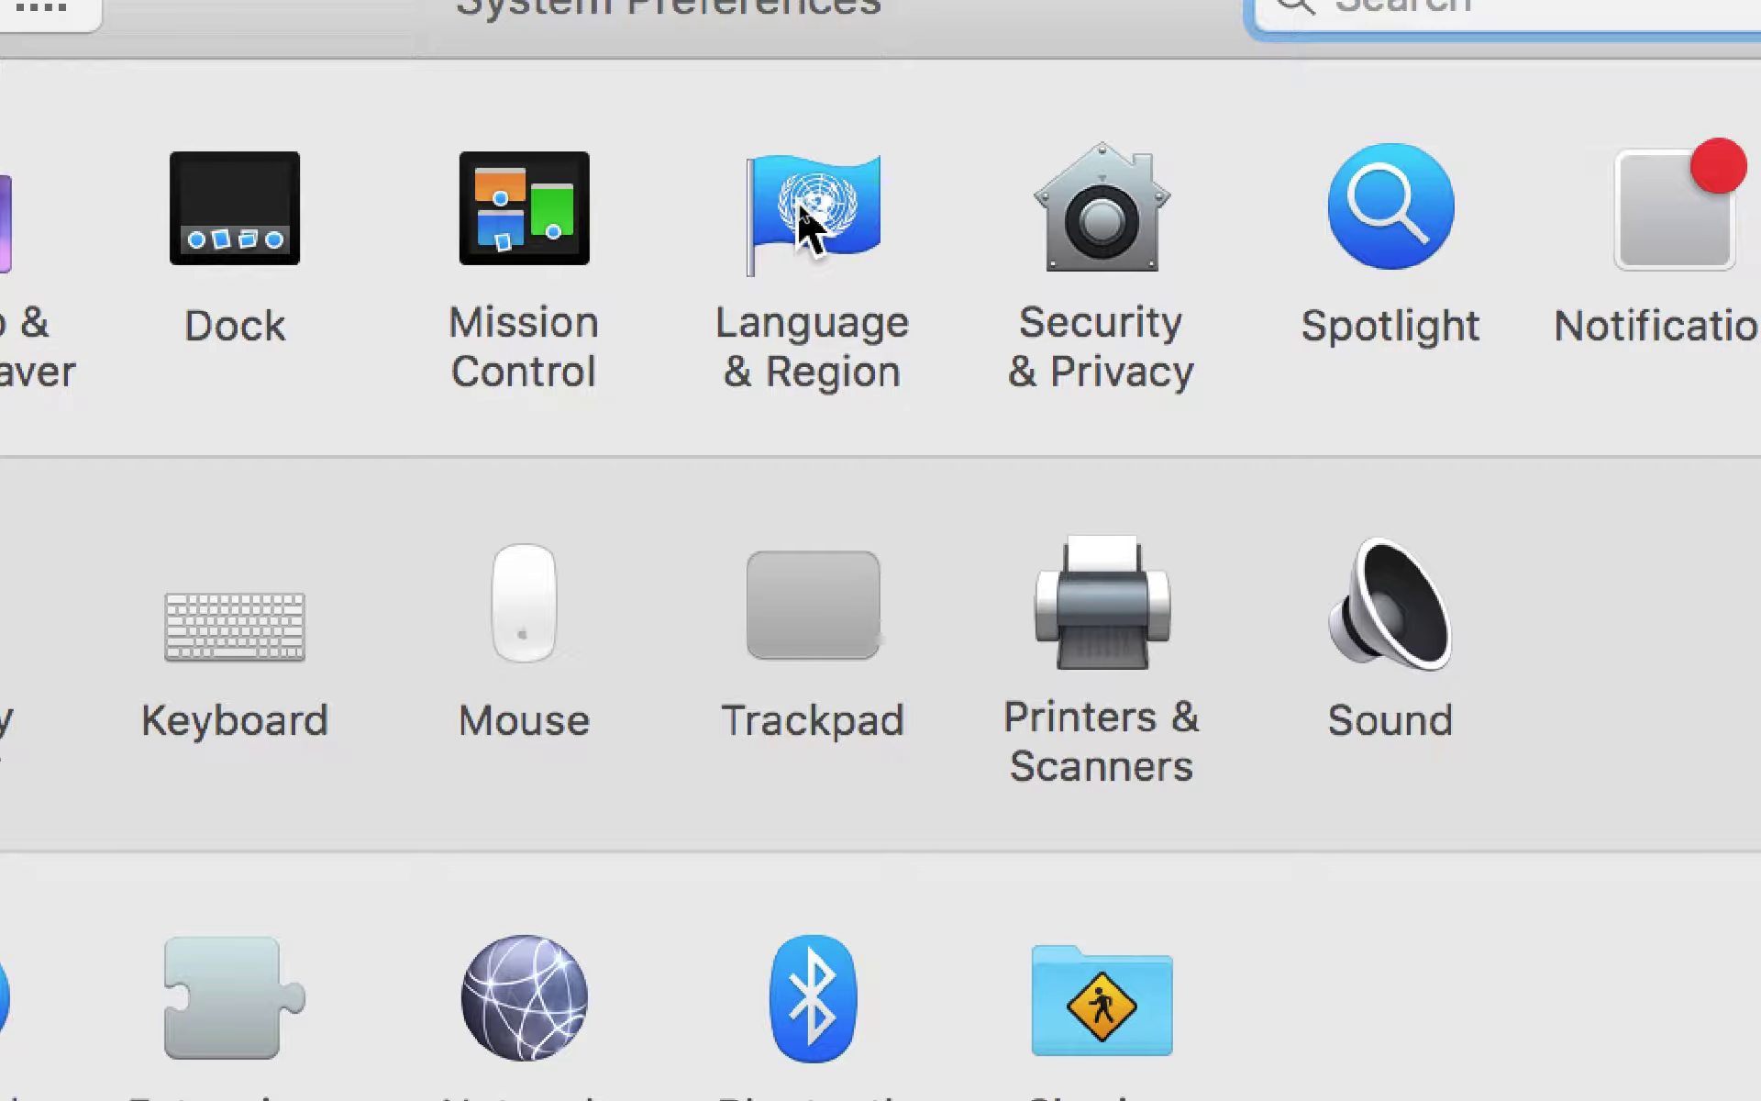
{"action": "left_click", "coordinate": [797, 200]}
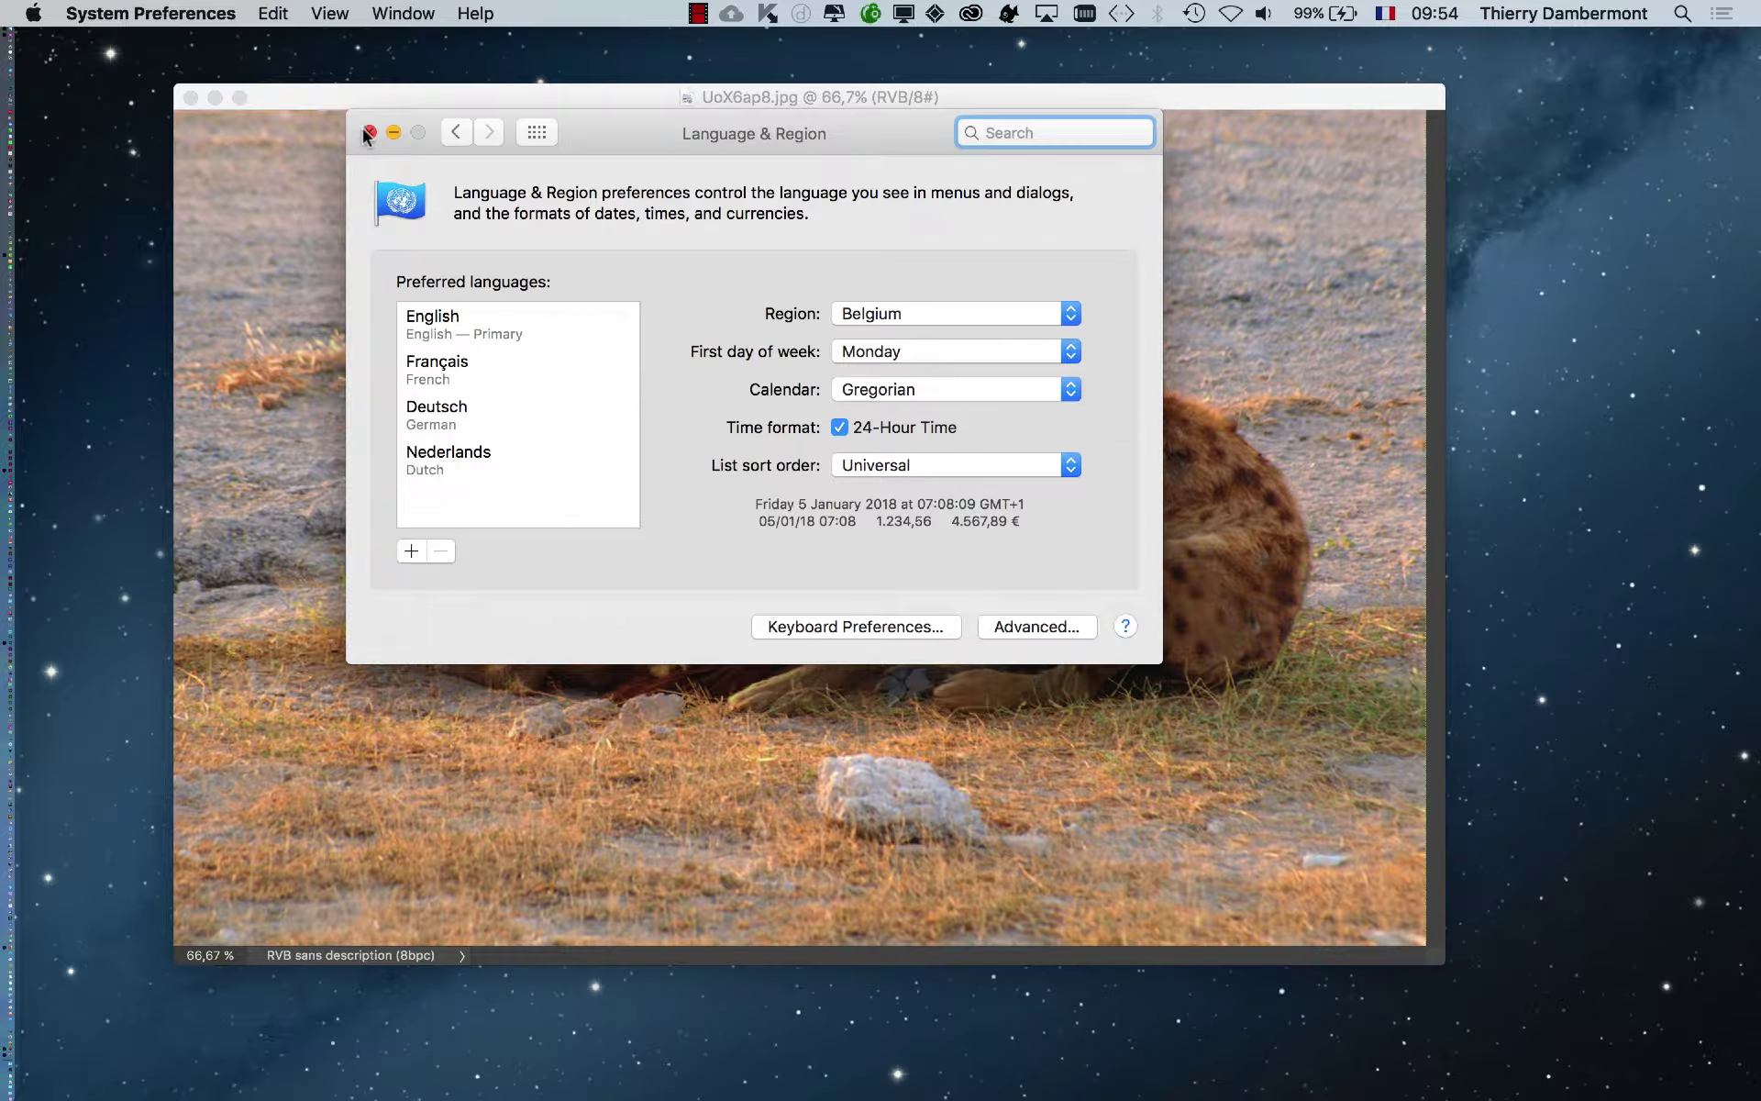
{"action": "left_click", "coordinate": [369, 133]}
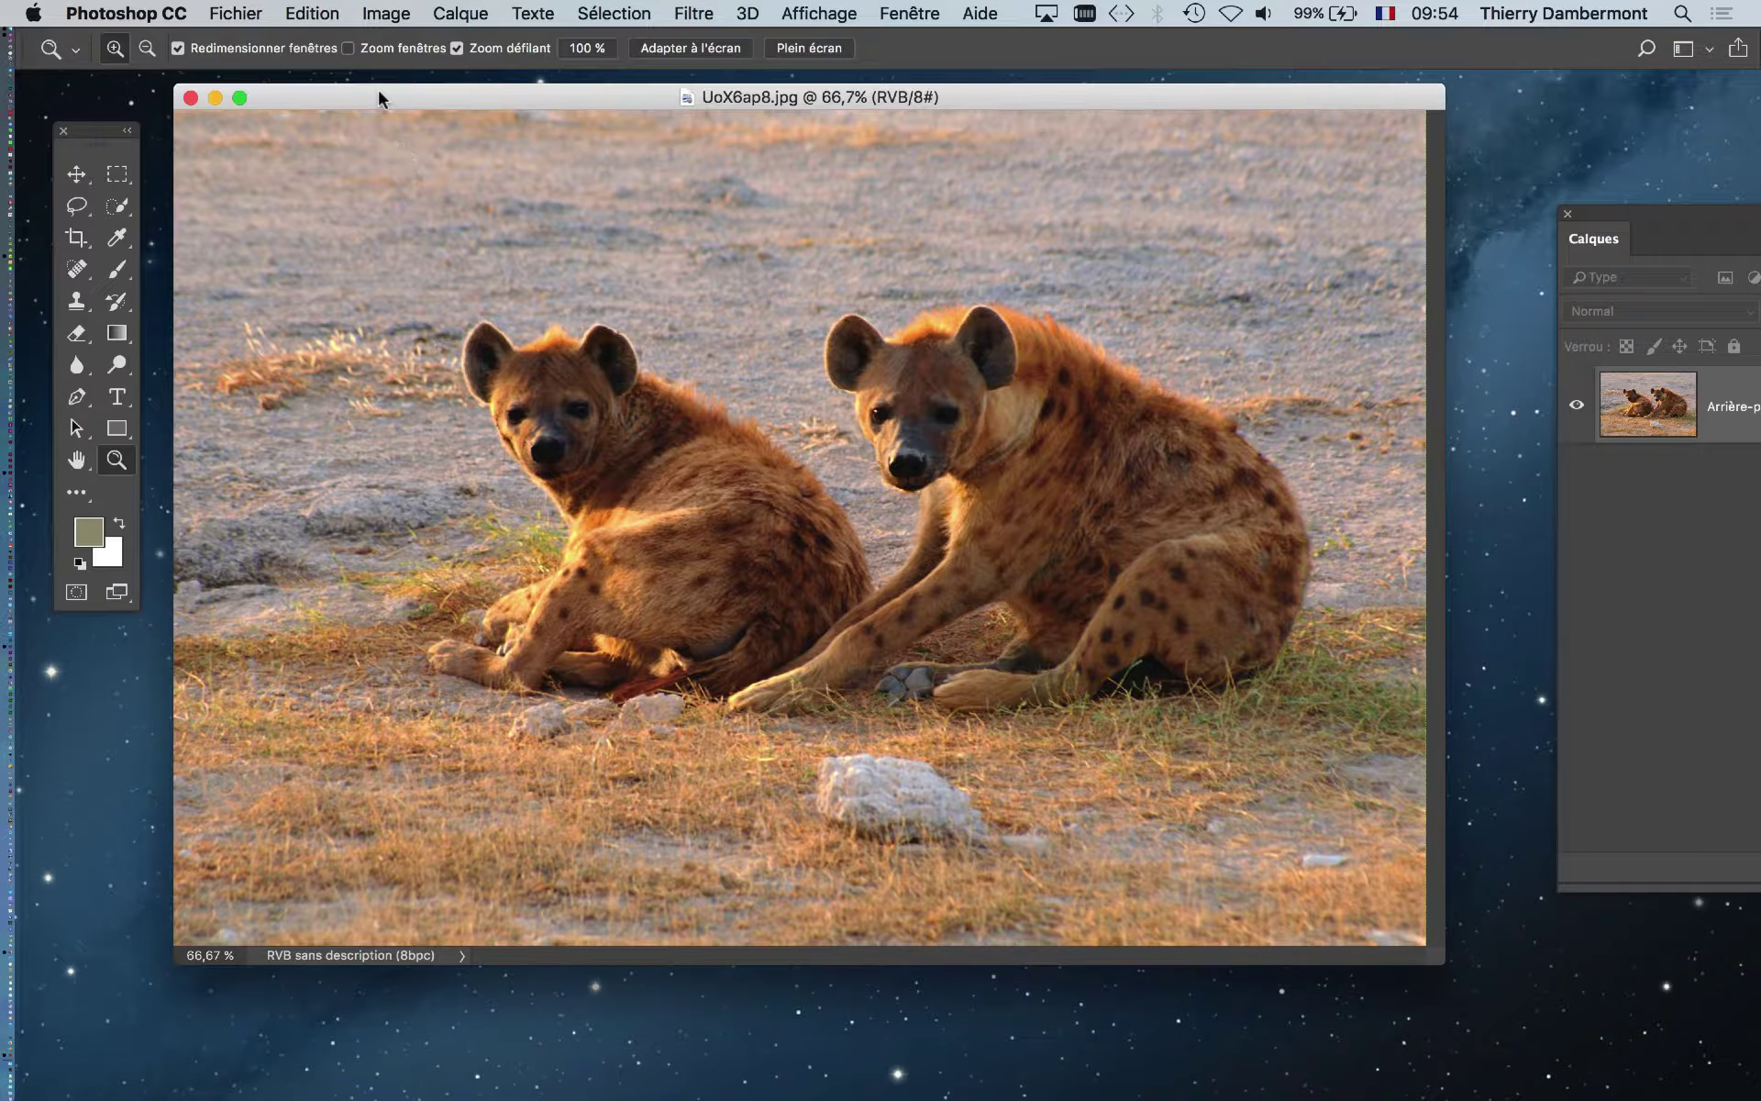
Set the user interface language to international English (Anglais) in the Interface preferences and confirm.
{"action": "left_click", "coordinate": [153, 15]}
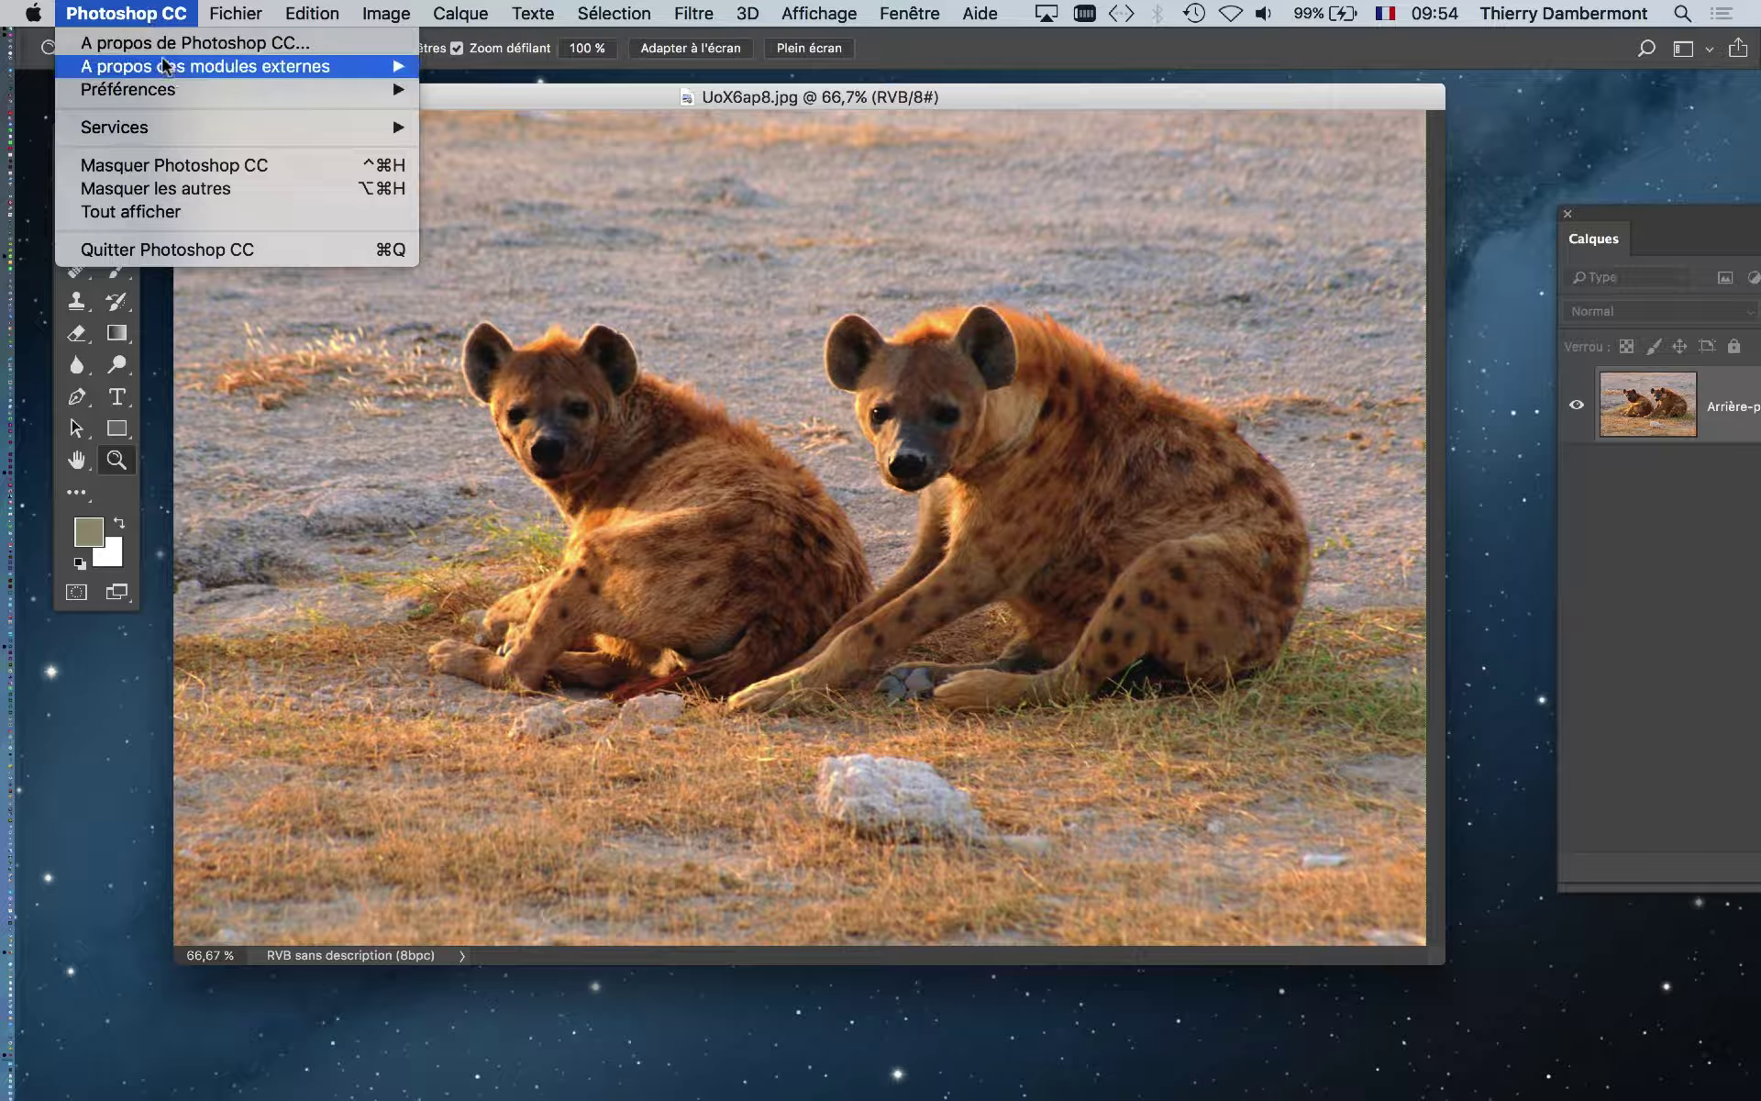
{"action": "mouse_move", "coordinate": [172, 90]}
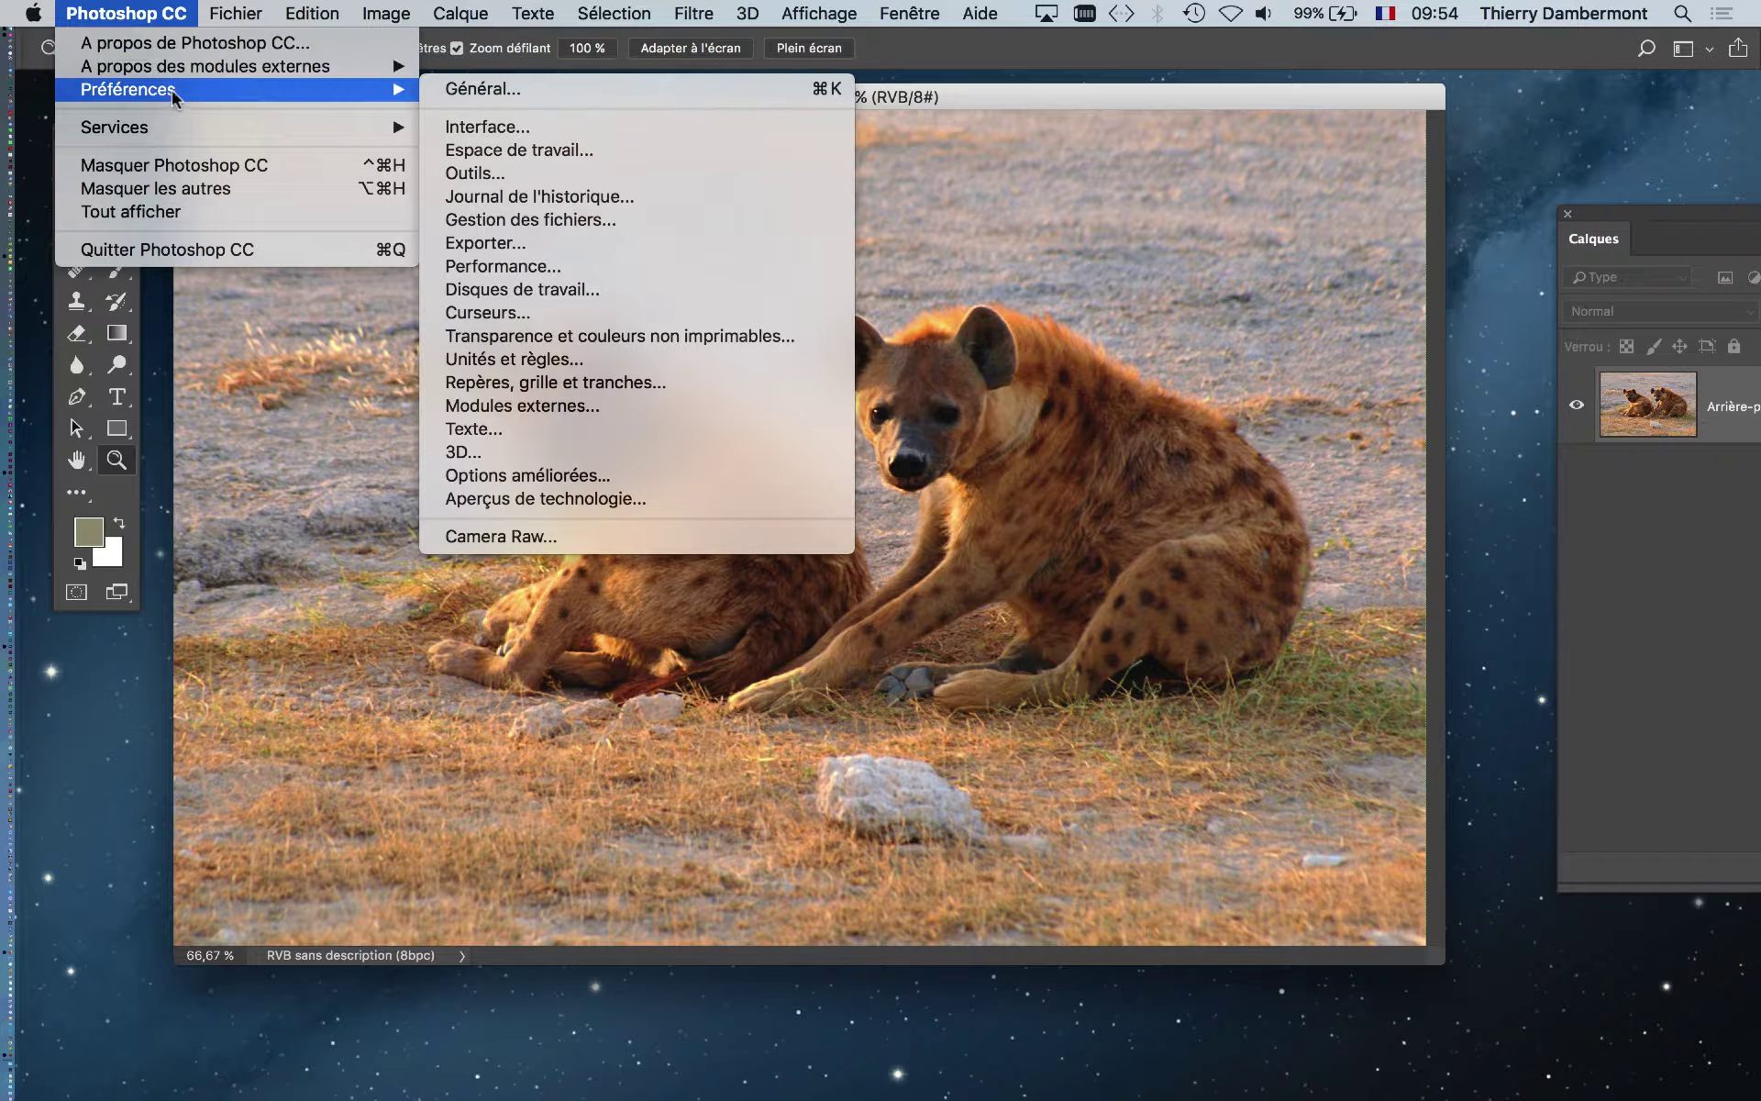
{"action": "left_click", "coordinate": [581, 91]}
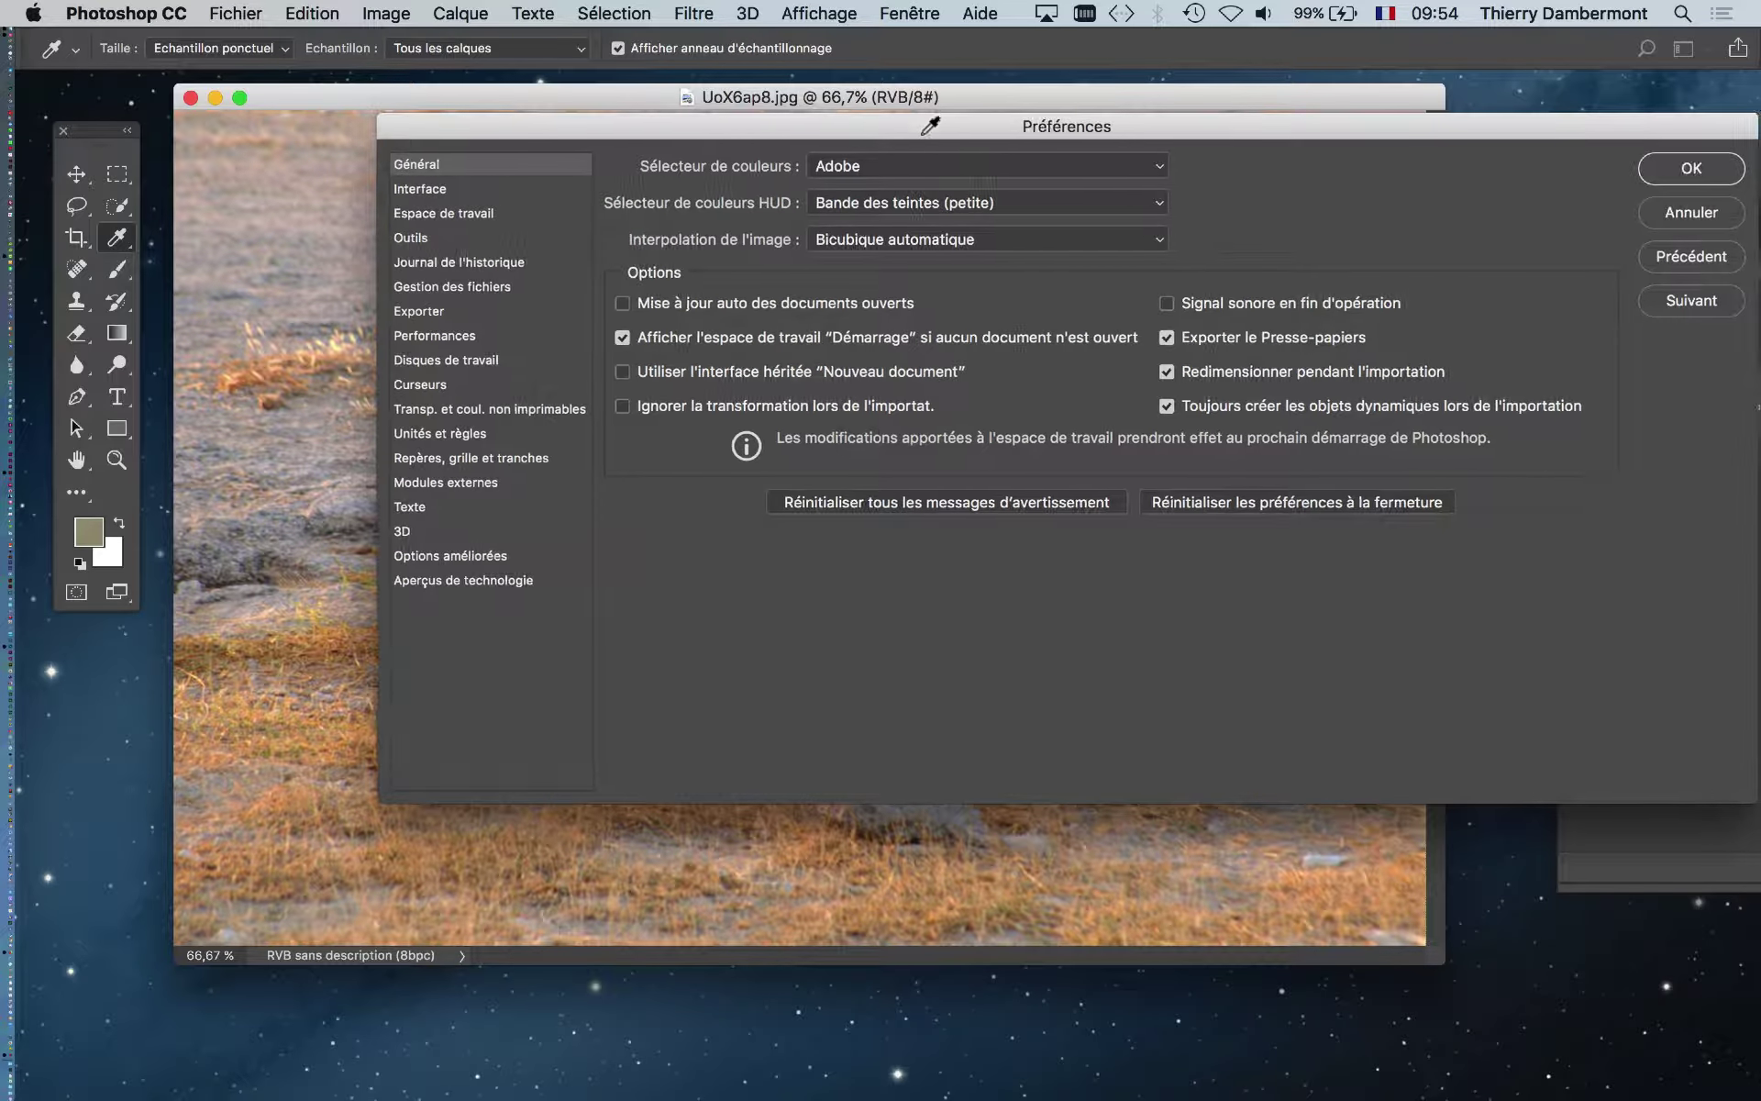
{"action": "left_click_drag", "start_coordinate": [930, 126], "coordinate": [748, 191]}
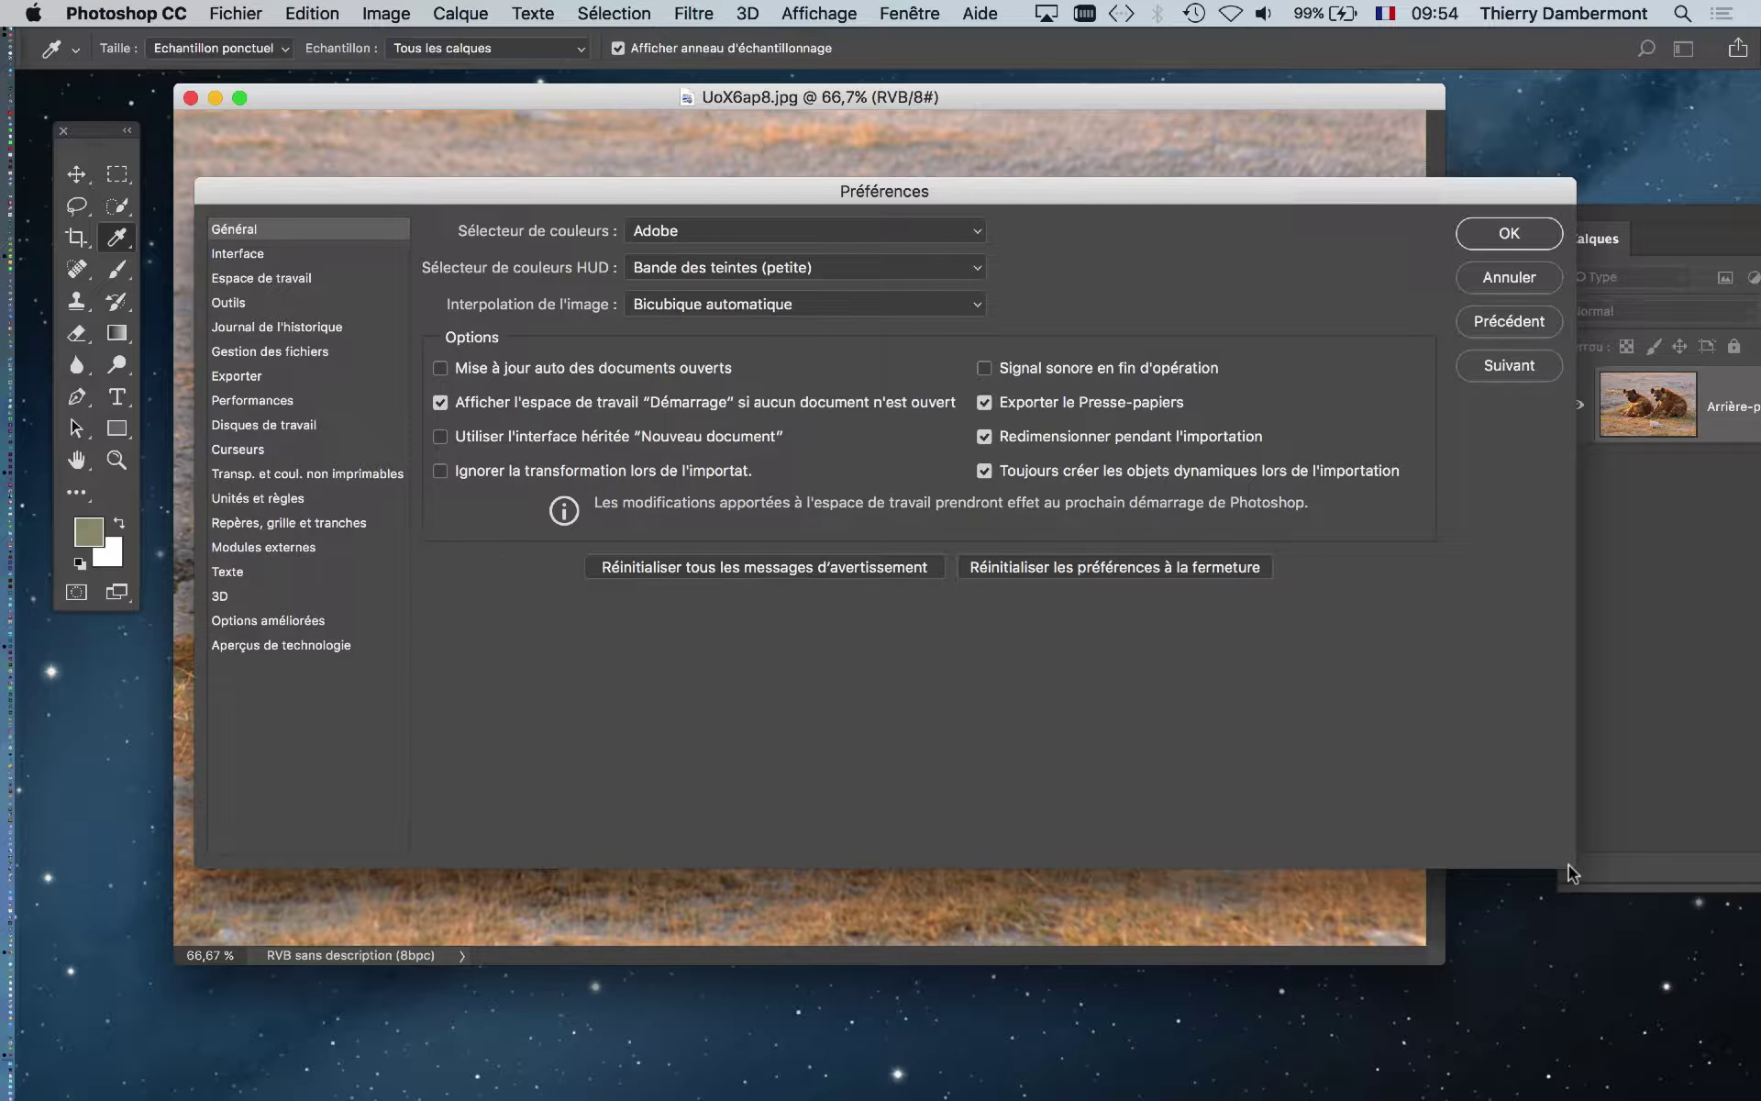
{"action": "left_click", "coordinate": [273, 257]}
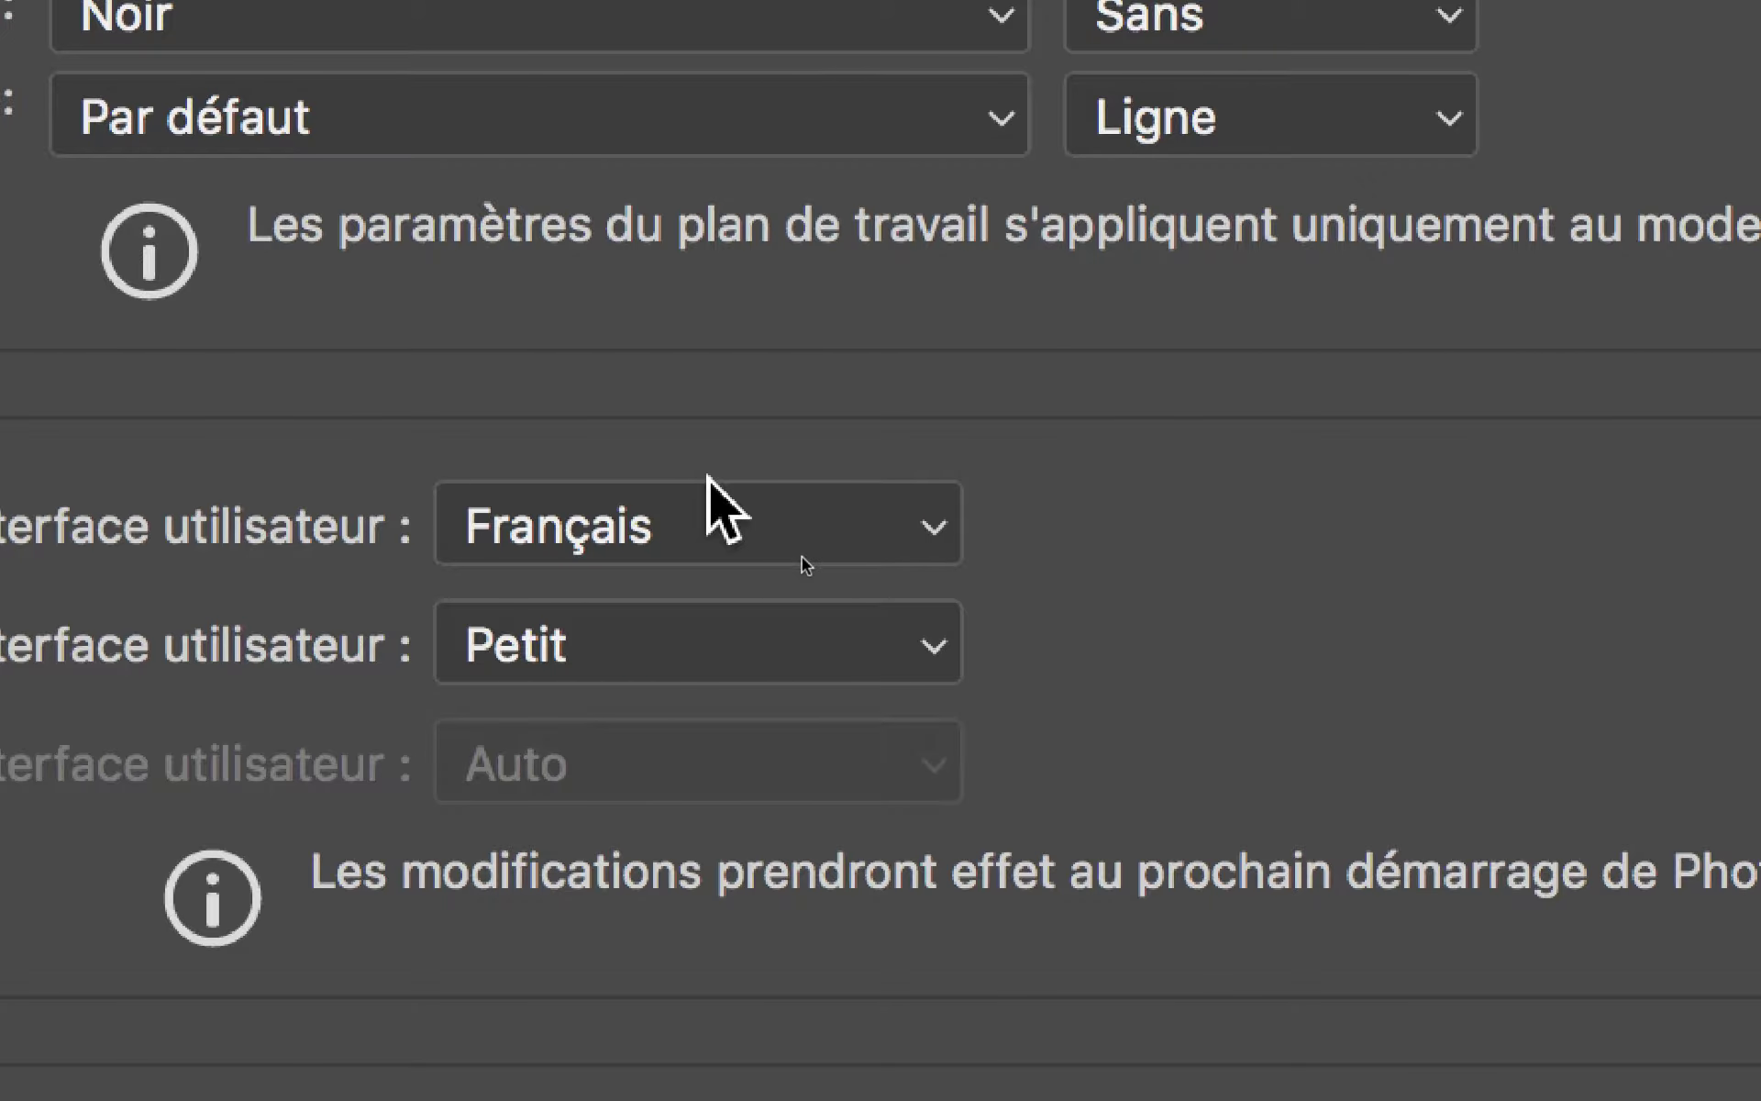
{"action": "left_click", "coordinate": [708, 486]}
{"action": "left_click", "coordinate": [514, 463]}
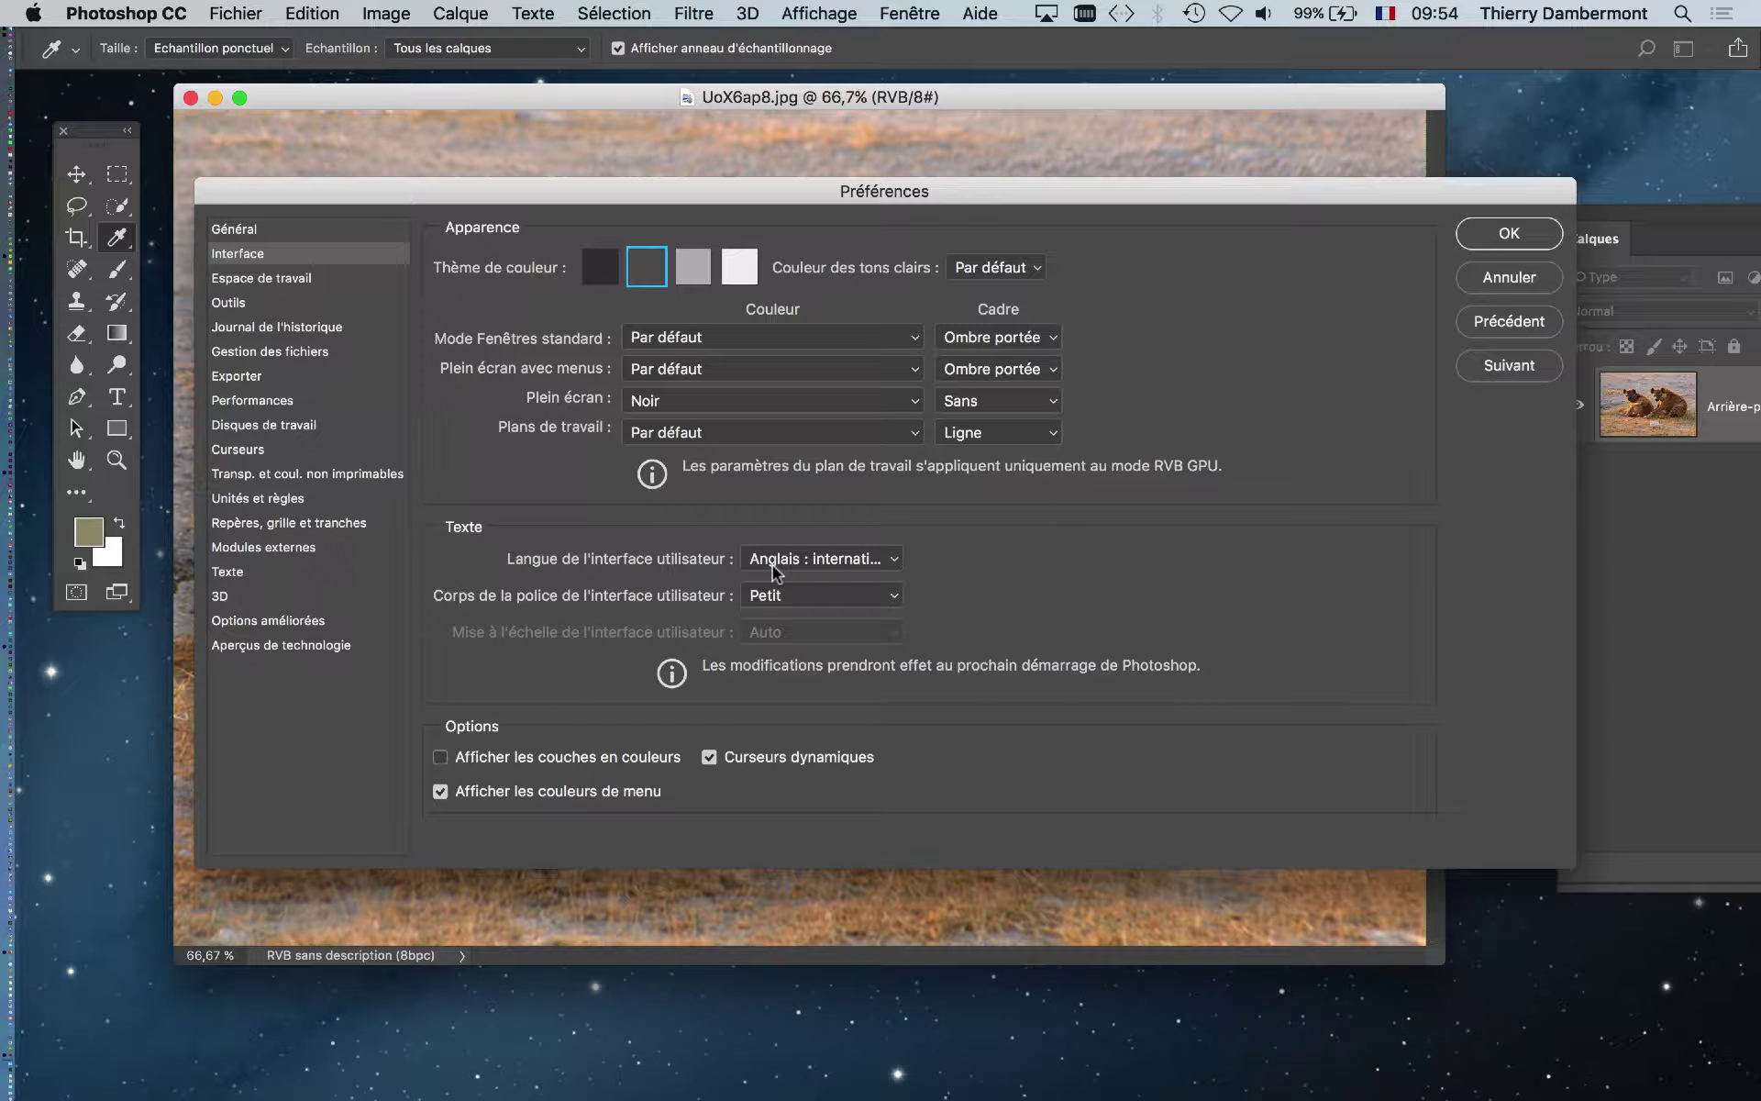
{"action": "left_click", "coordinate": [1509, 234]}
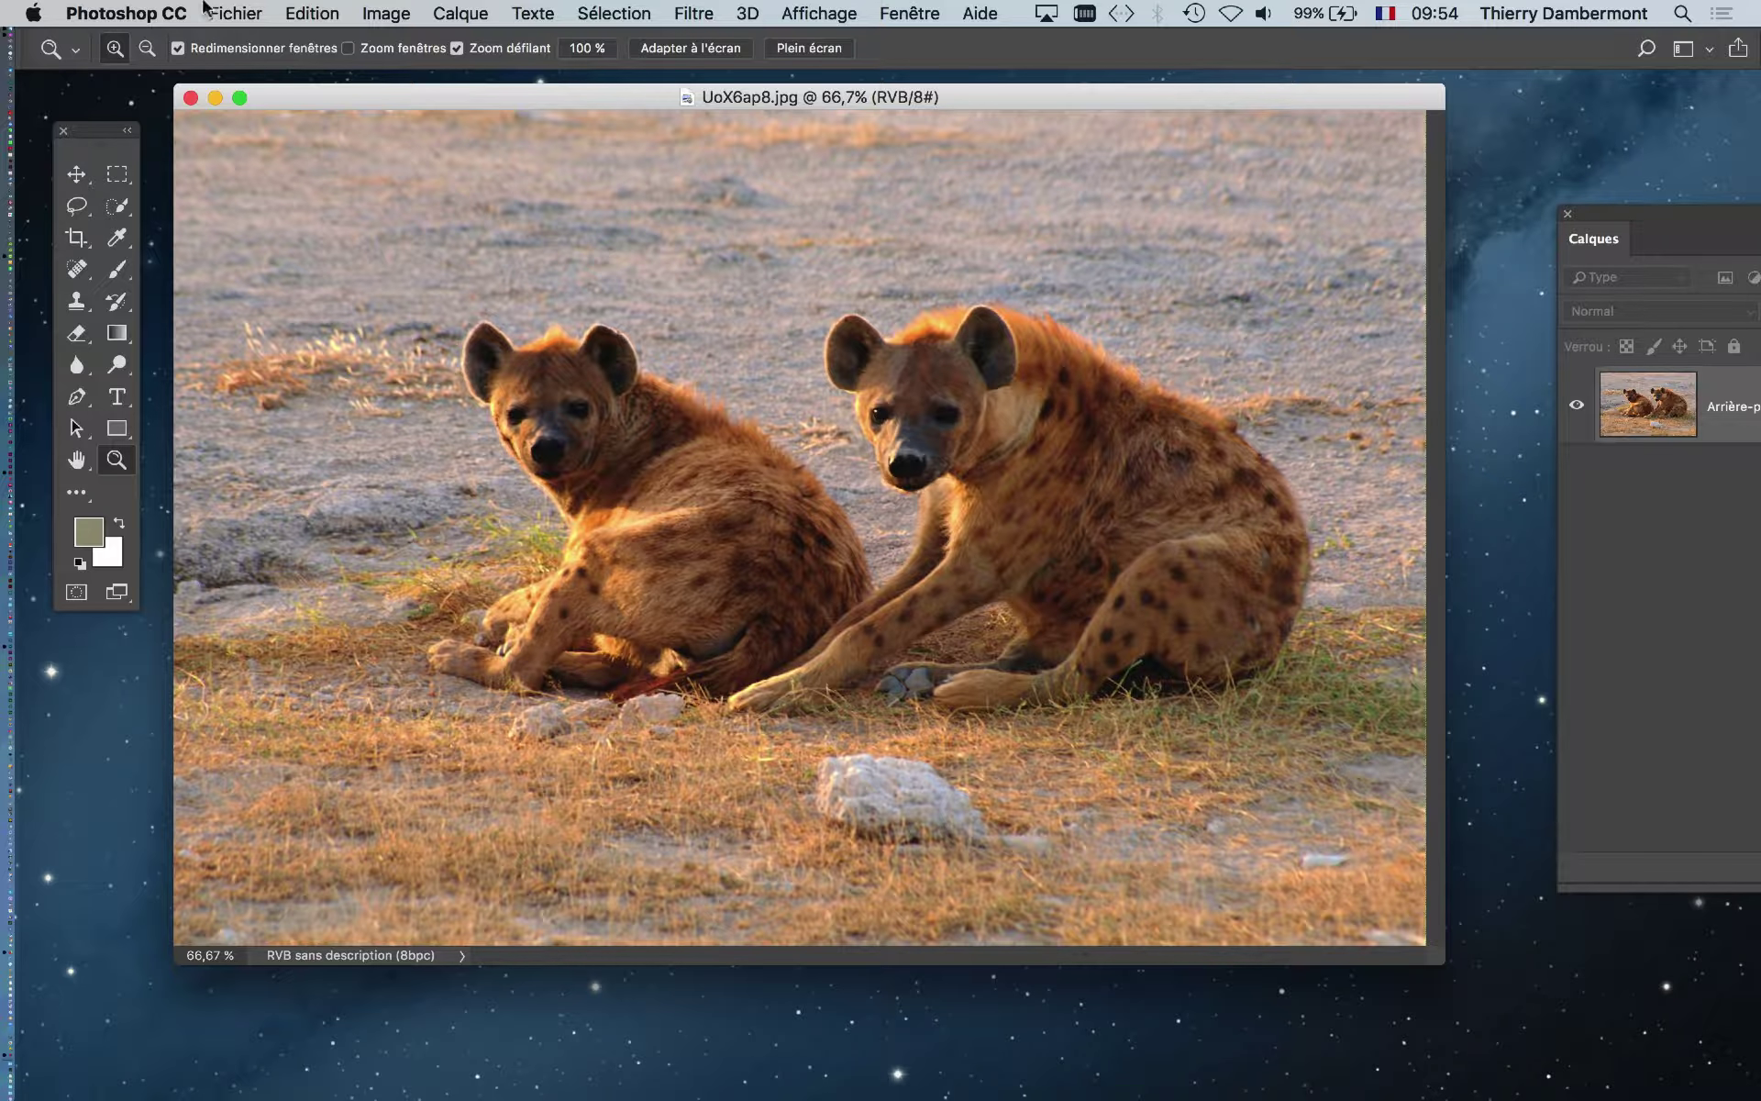
Quit Photoshop and relaunch Adobe Photoshop CC 2017 to apply the new interface language.
{"action": "left_click", "coordinate": [125, 13]}
{"action": "left_click", "coordinate": [185, 250]}
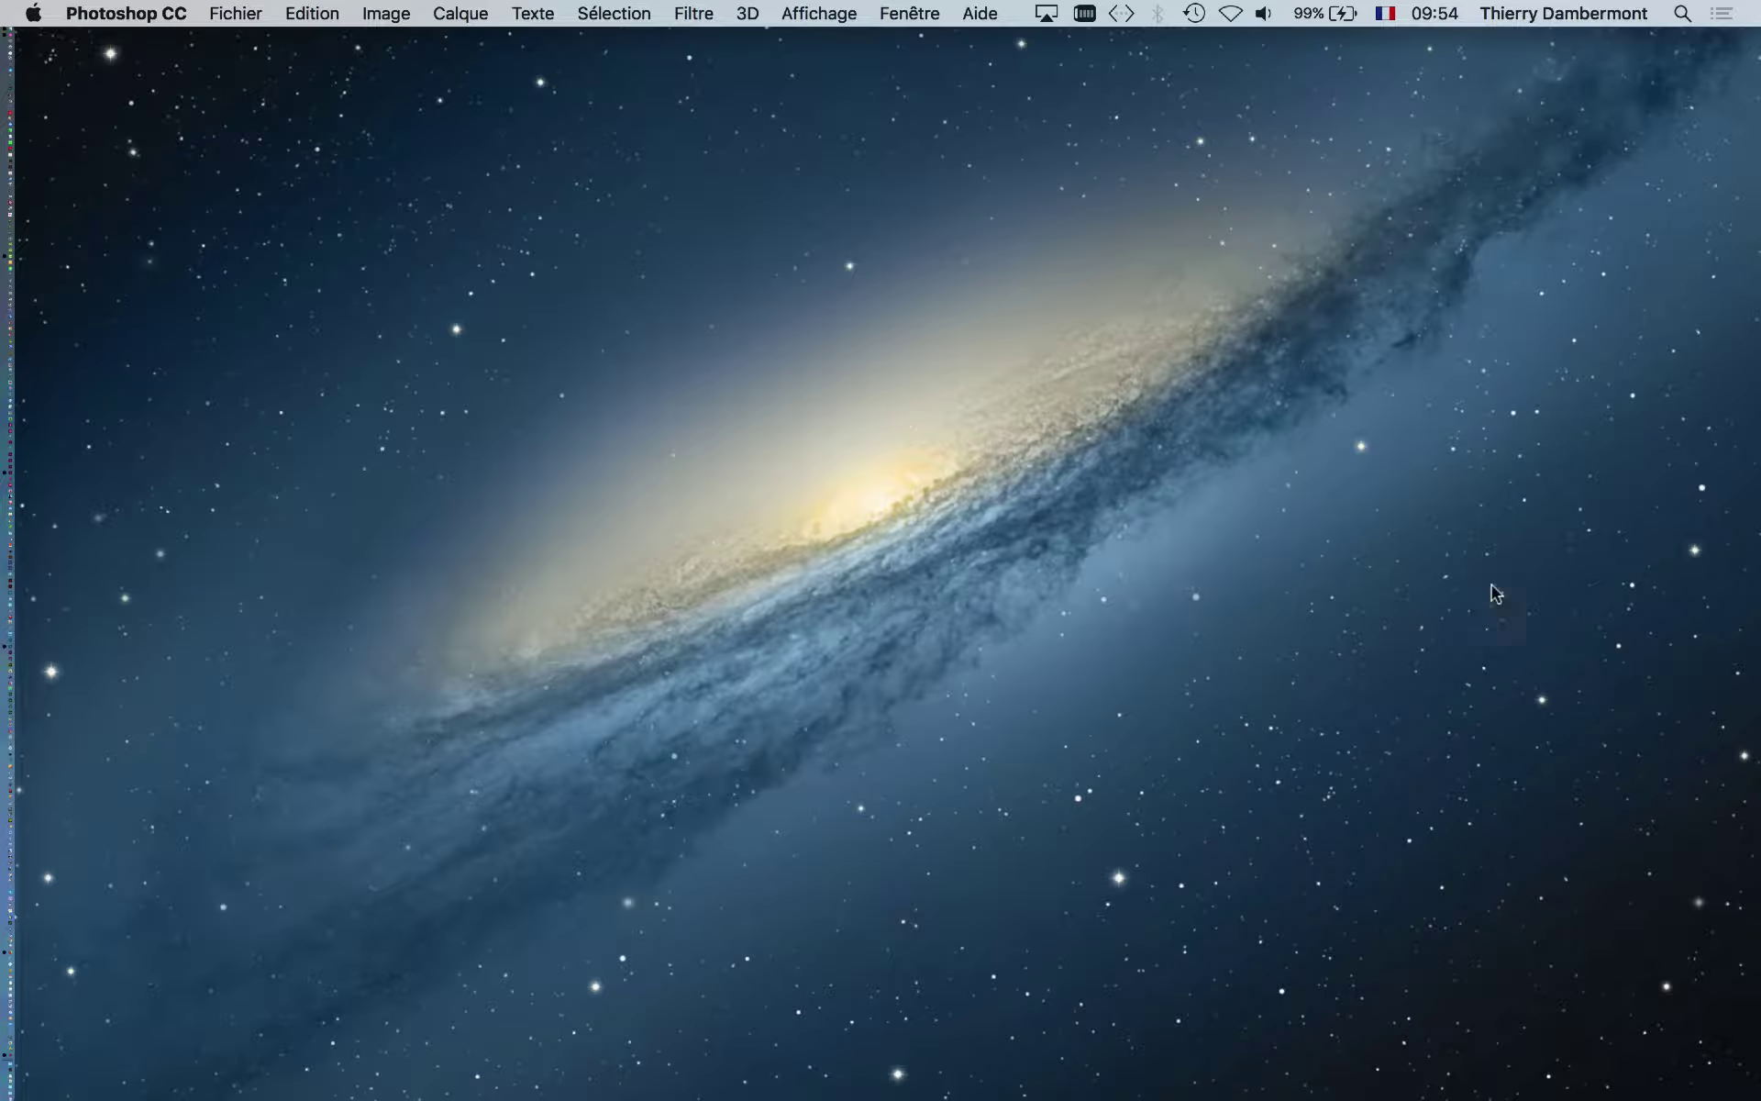
{"action": "mouse_move", "coordinate": [46, 593]}
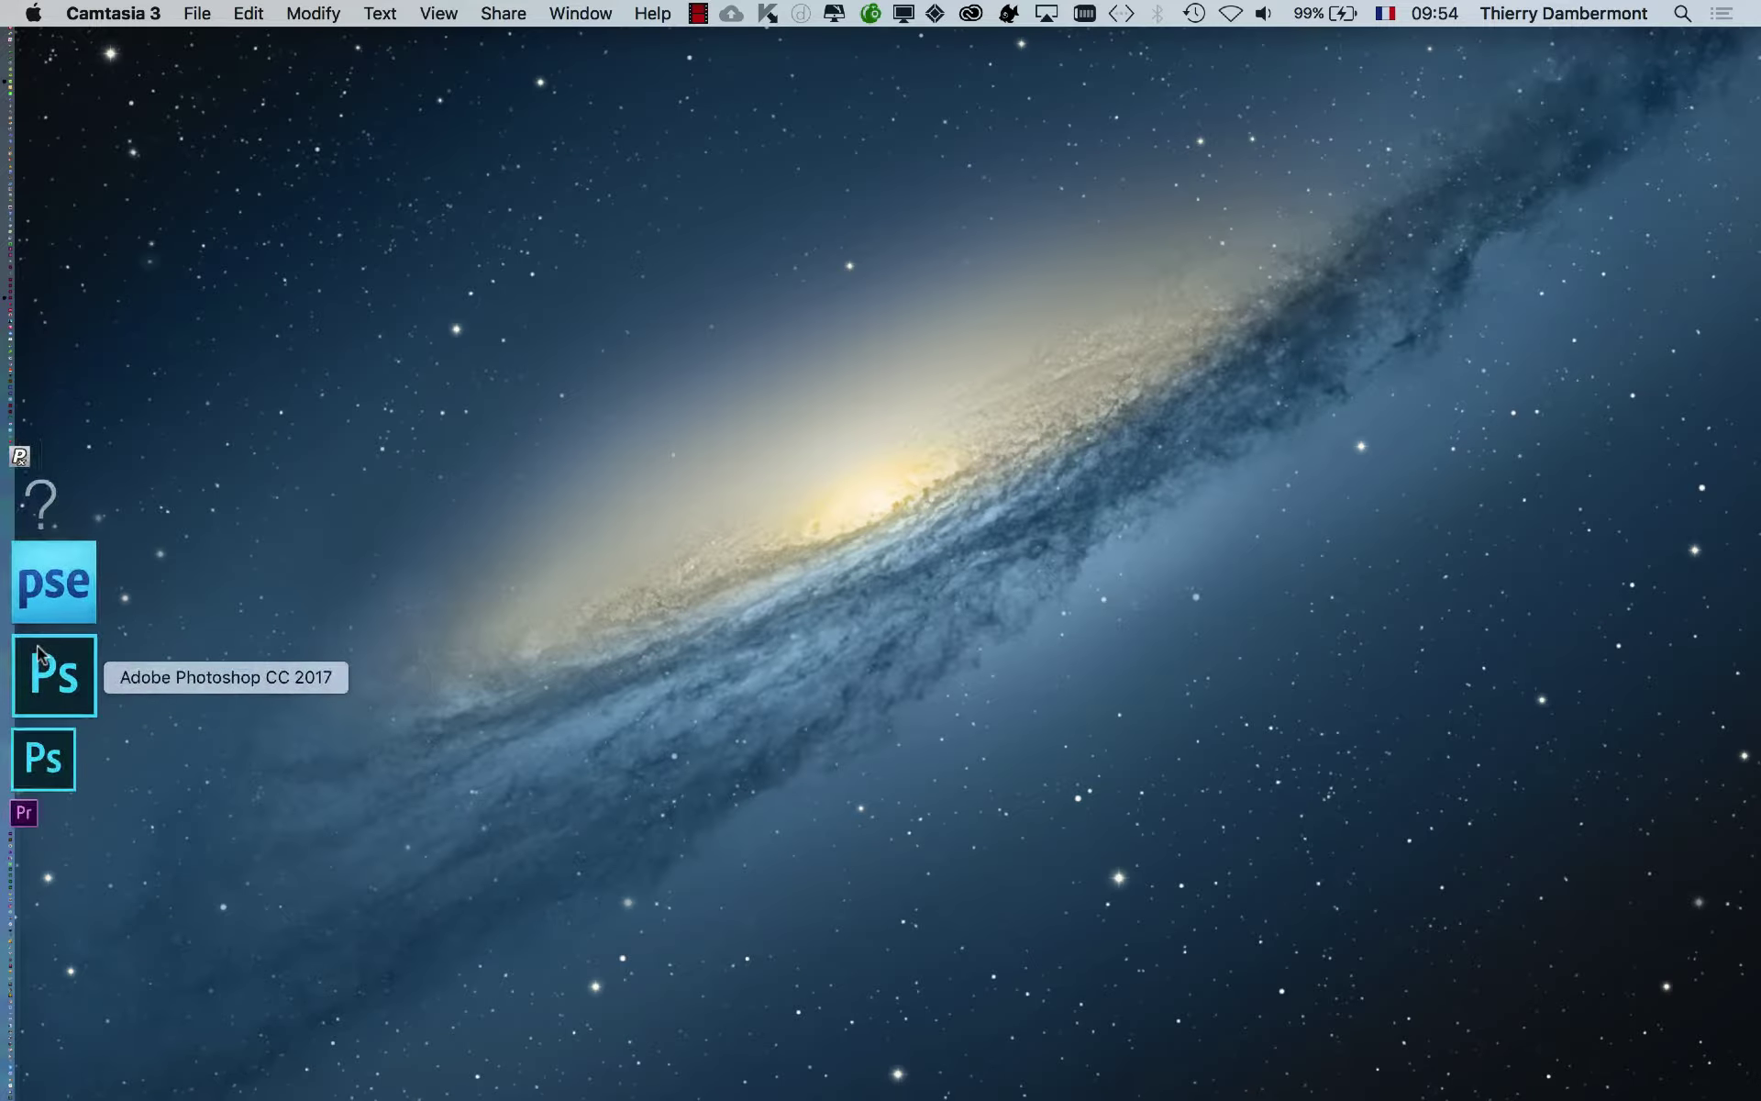
{"action": "left_click", "coordinate": [46, 653]}
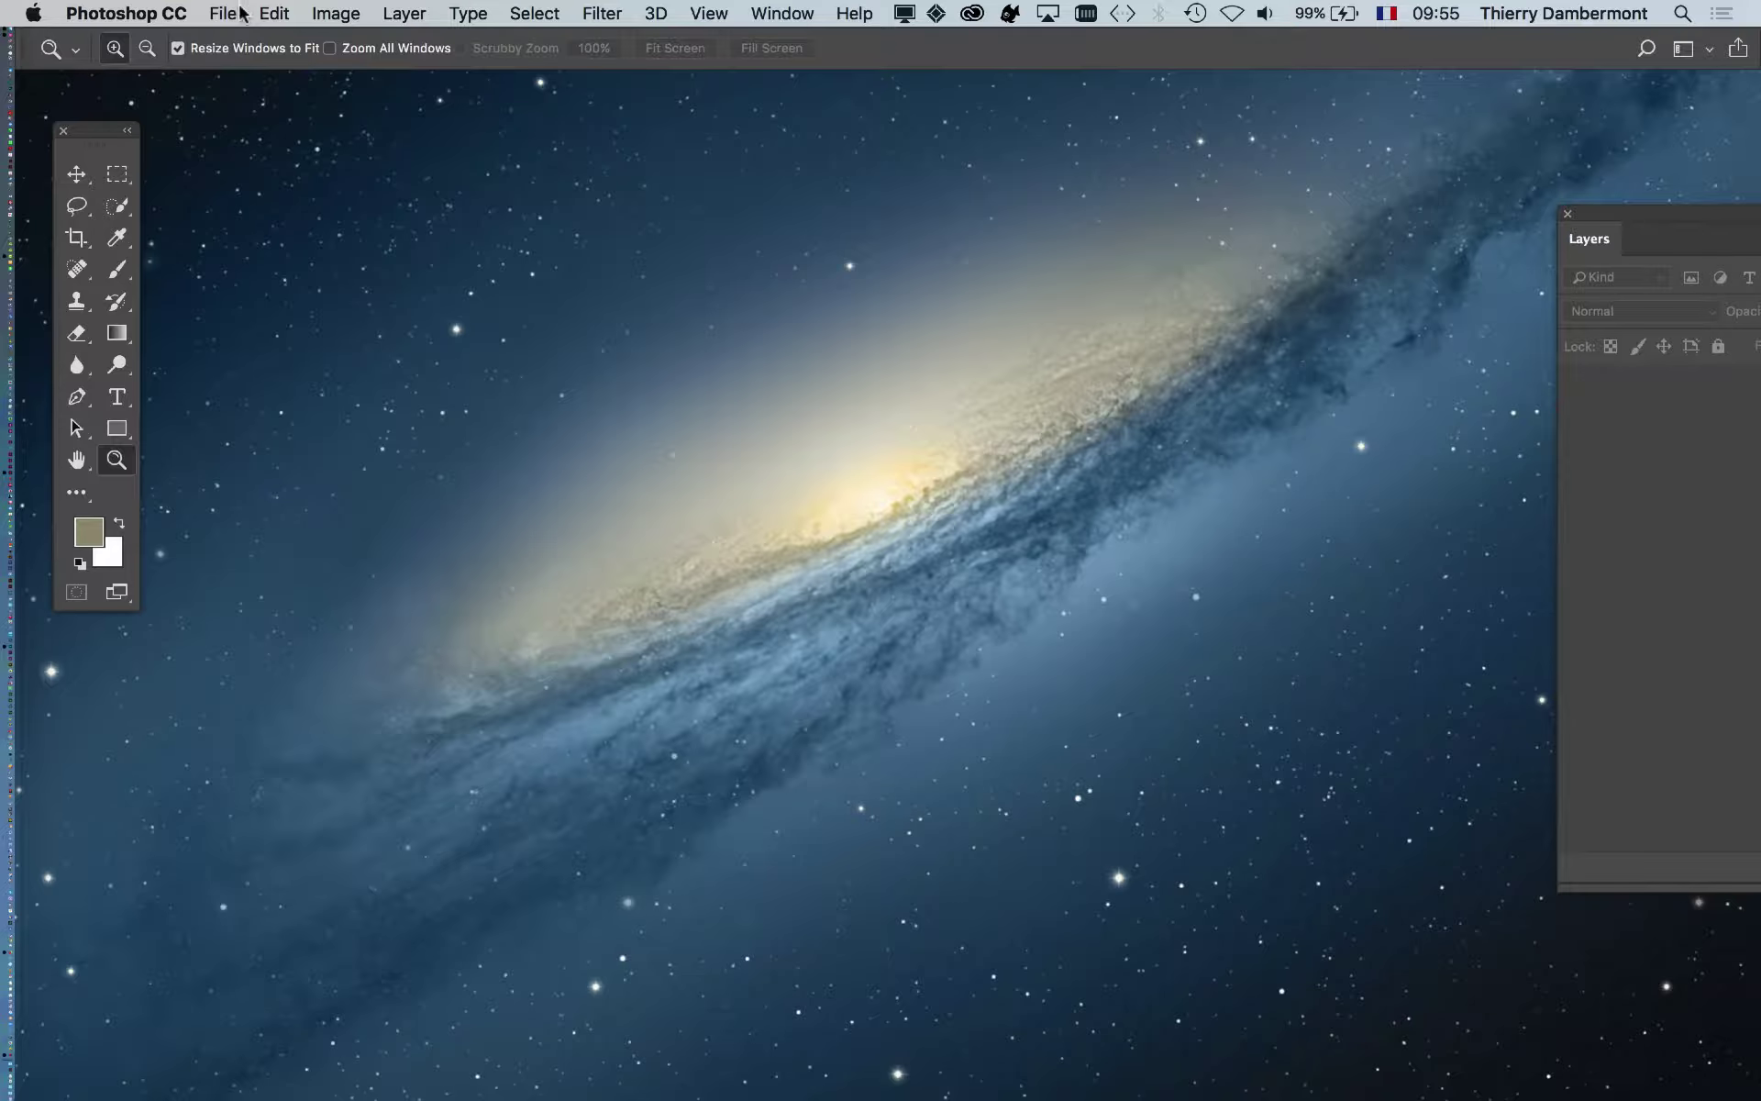
Open the hyena image UoX6ap8.jpg from the Links folder and move its window slightly lower.
{"action": "left_click", "coordinate": [242, 12]}
{"action": "left_click", "coordinate": [249, 64]}
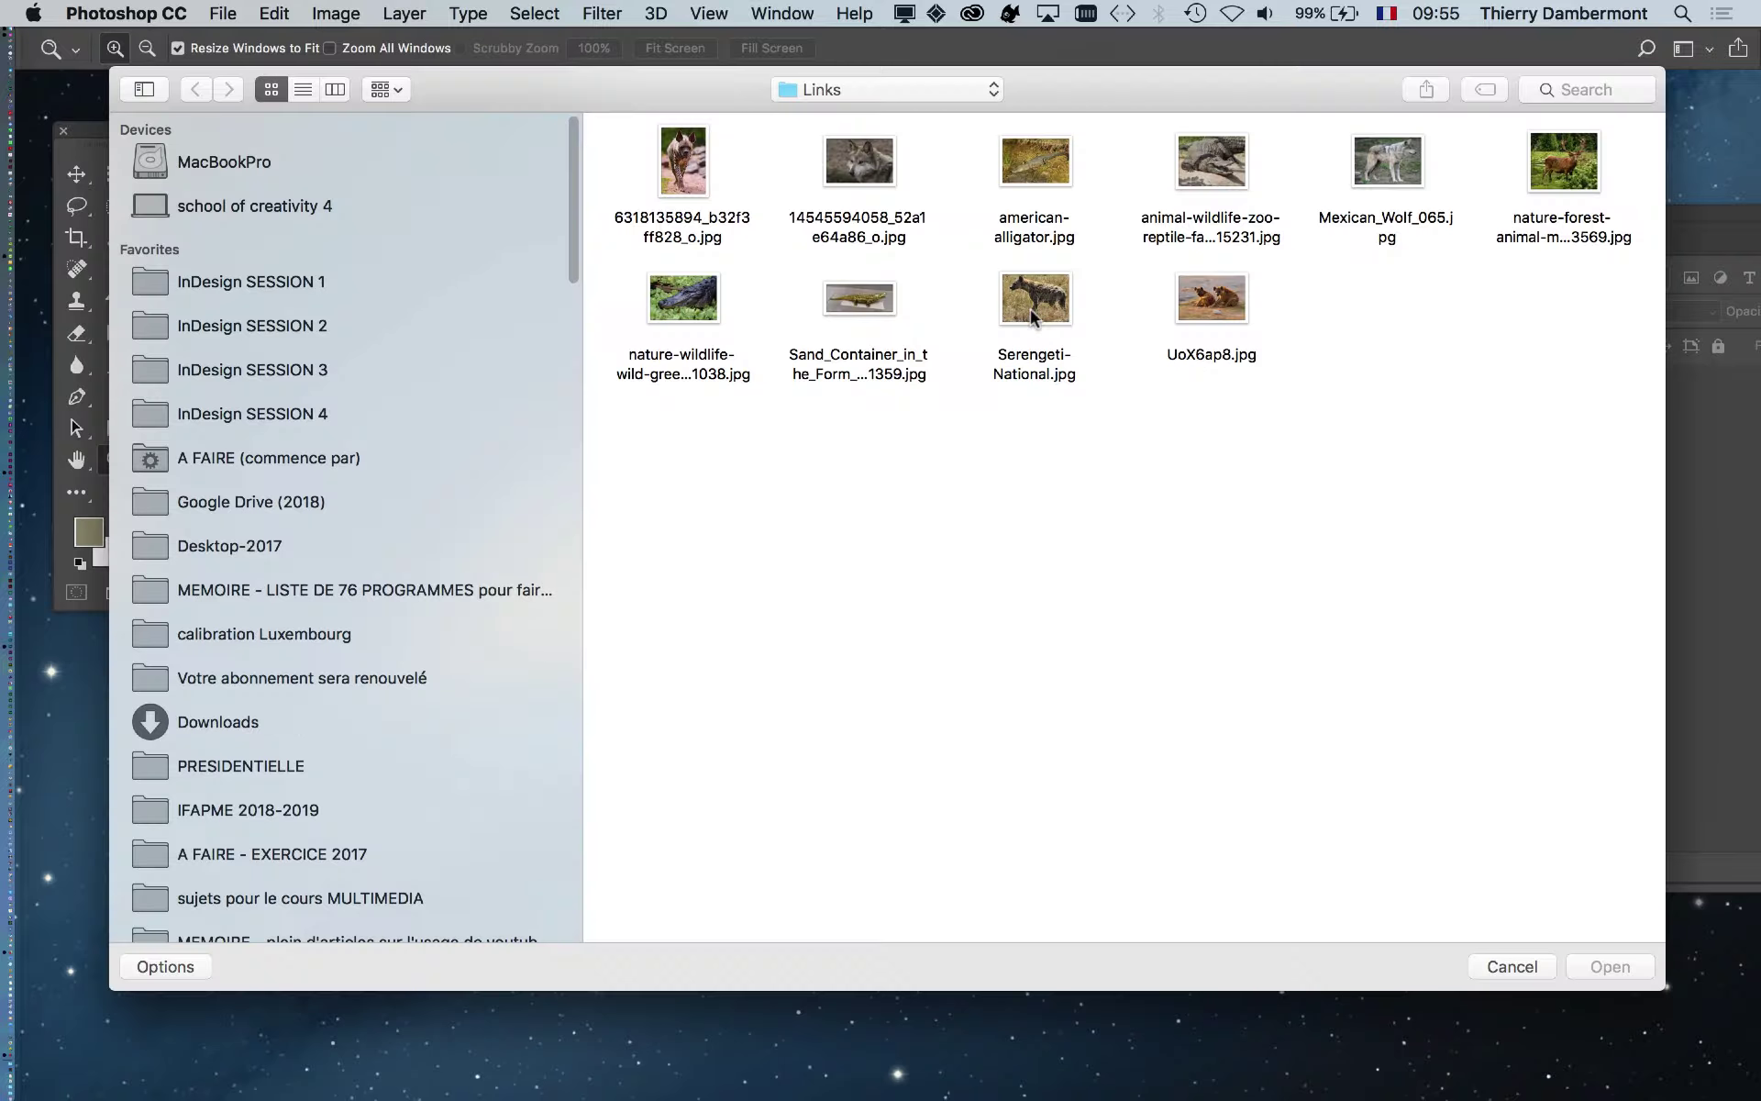
{"action": "left_click", "coordinate": [1229, 298]}
{"action": "left_click", "coordinate": [1624, 970]}
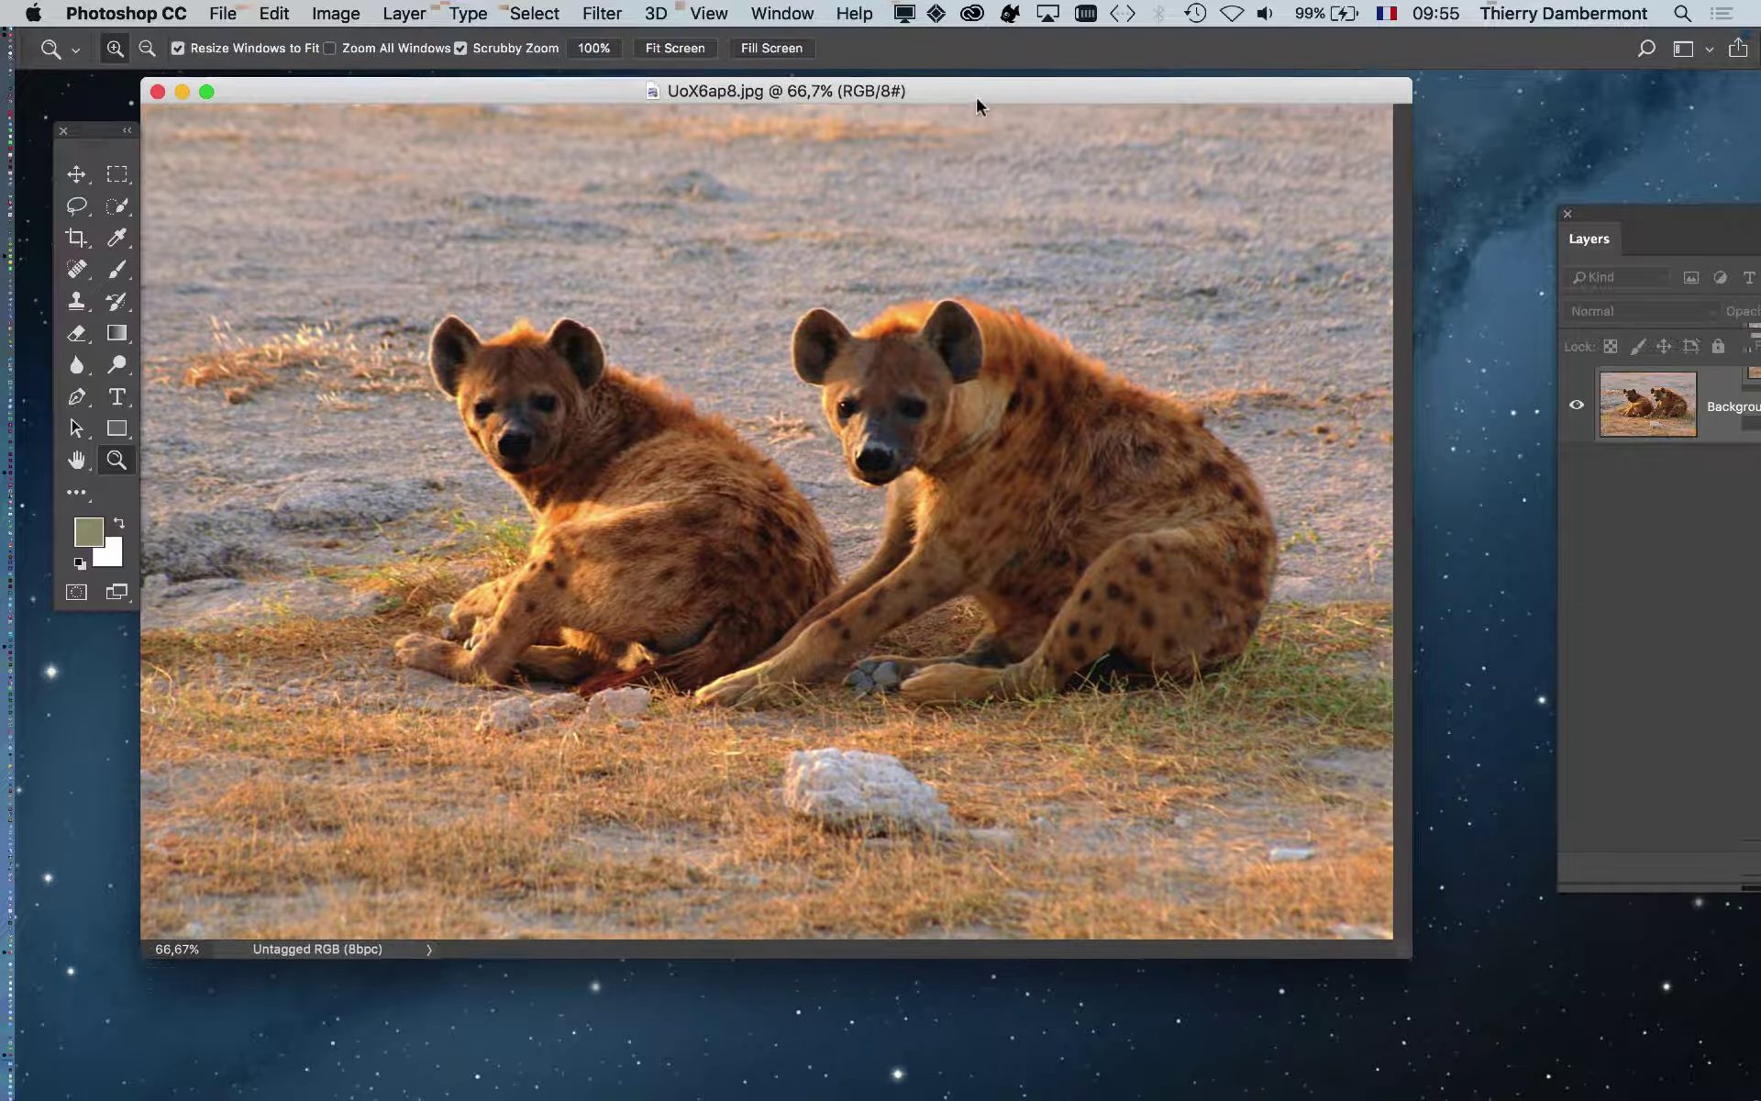
{"action": "mouse_move", "coordinate": [976, 86]}
{"action": "left_mouse_down"}
{"action": "mouse_move", "coordinate": [977, 124]}
{"action": "mouse_move", "coordinate": [991, 119]}
{"action": "left_mouse_up"}
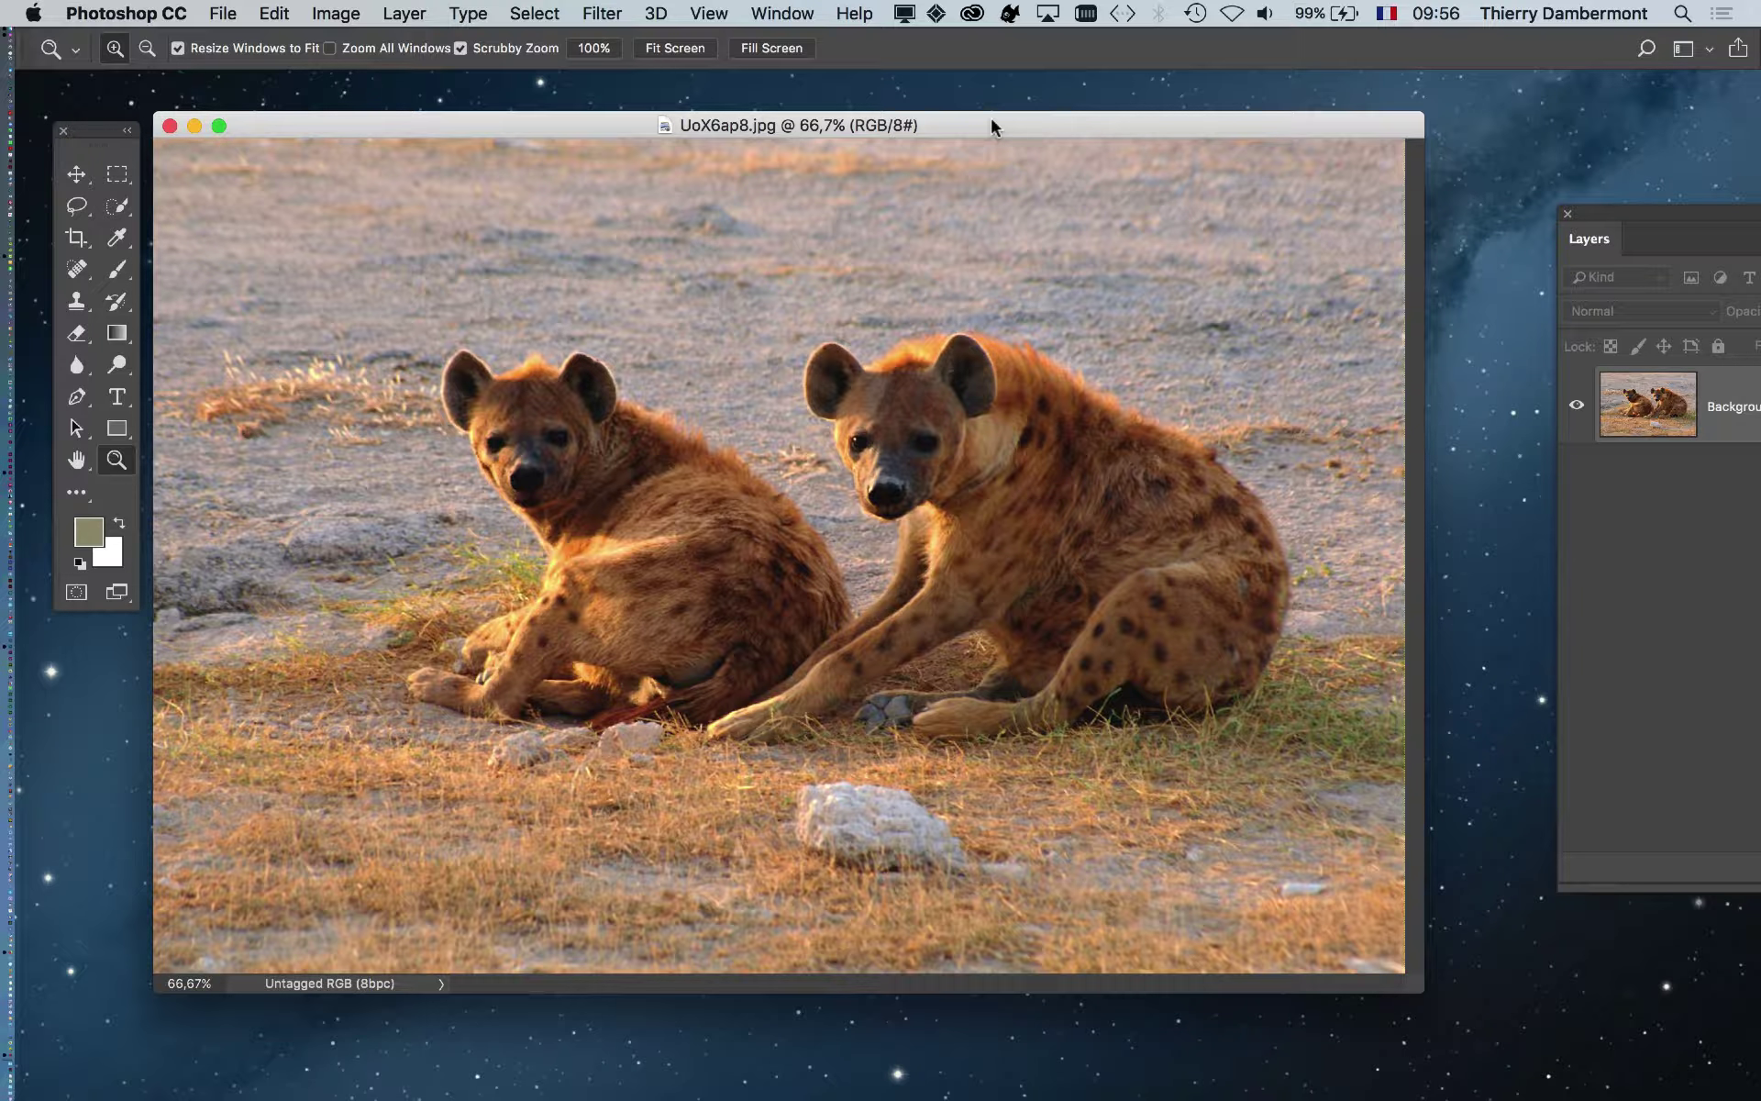
Assign the sRGB IEC61966-2.1 profile to the hyena image and return to the Zoom tool.
{"action": "left_click", "coordinate": [272, 13]}
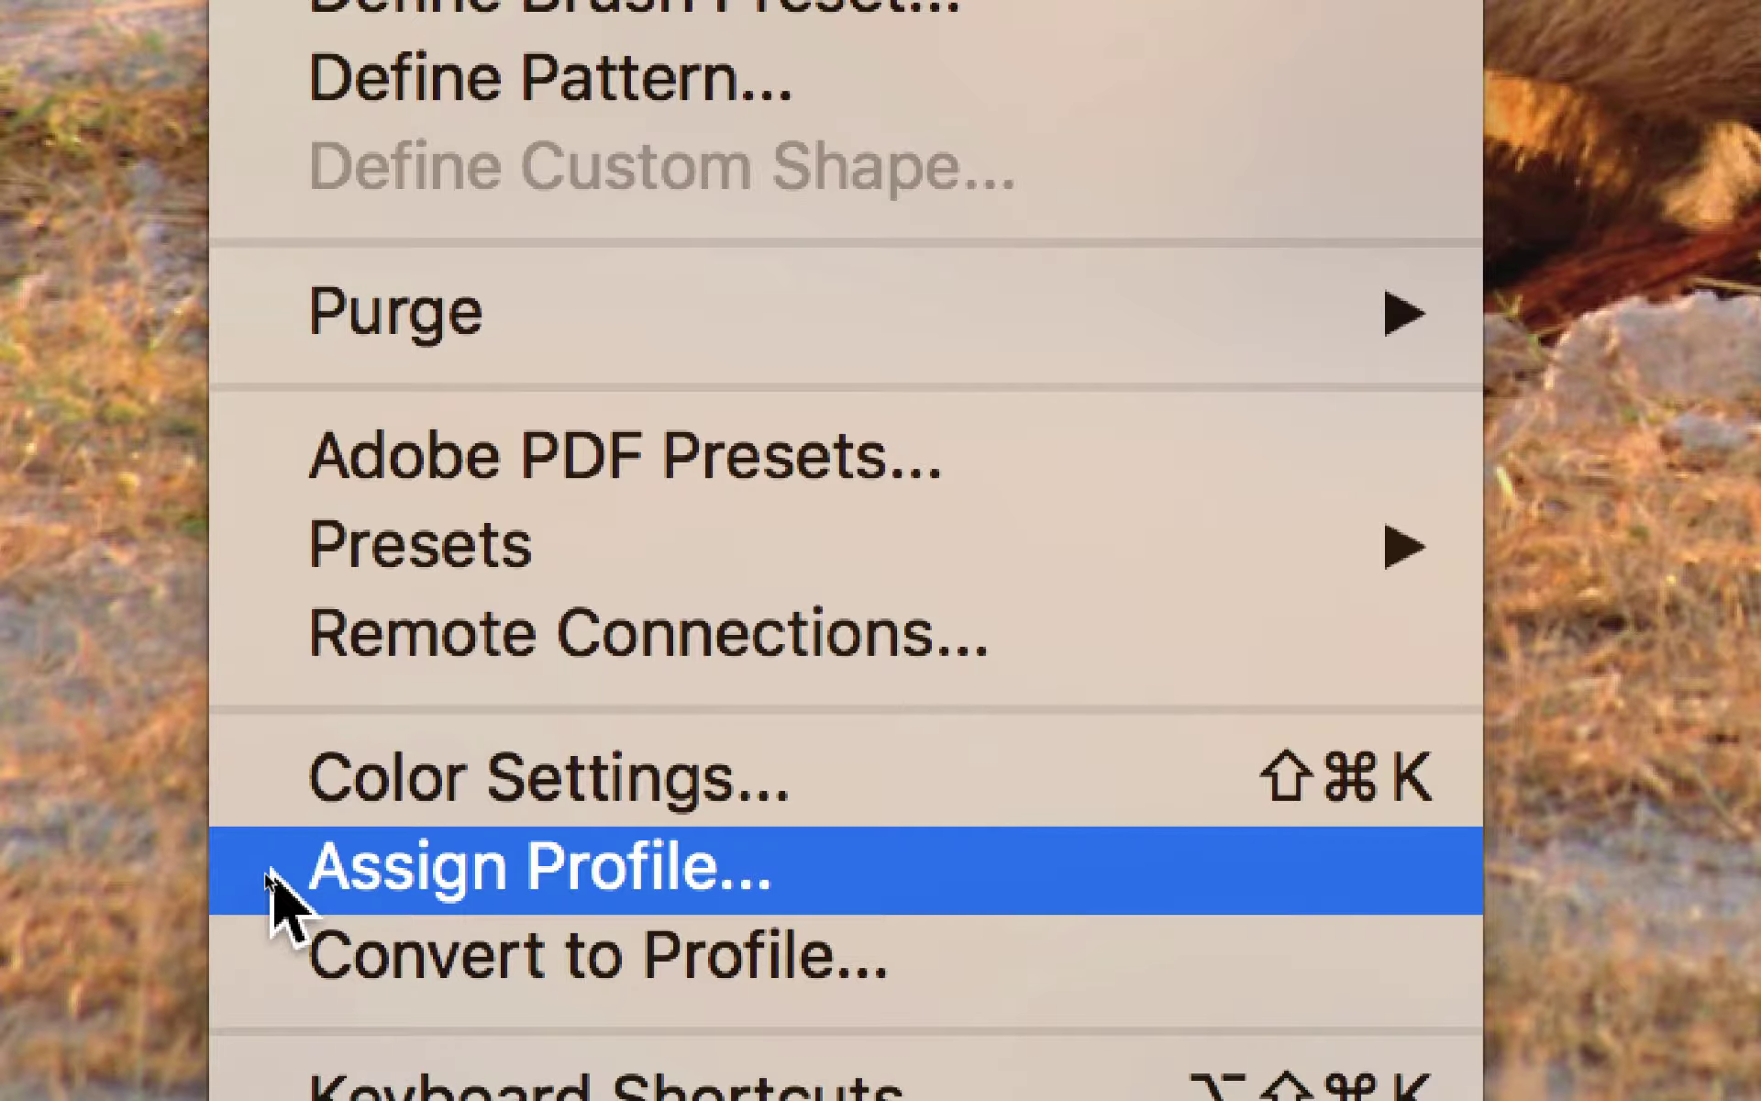
{"action": "left_click", "coordinate": [275, 881]}
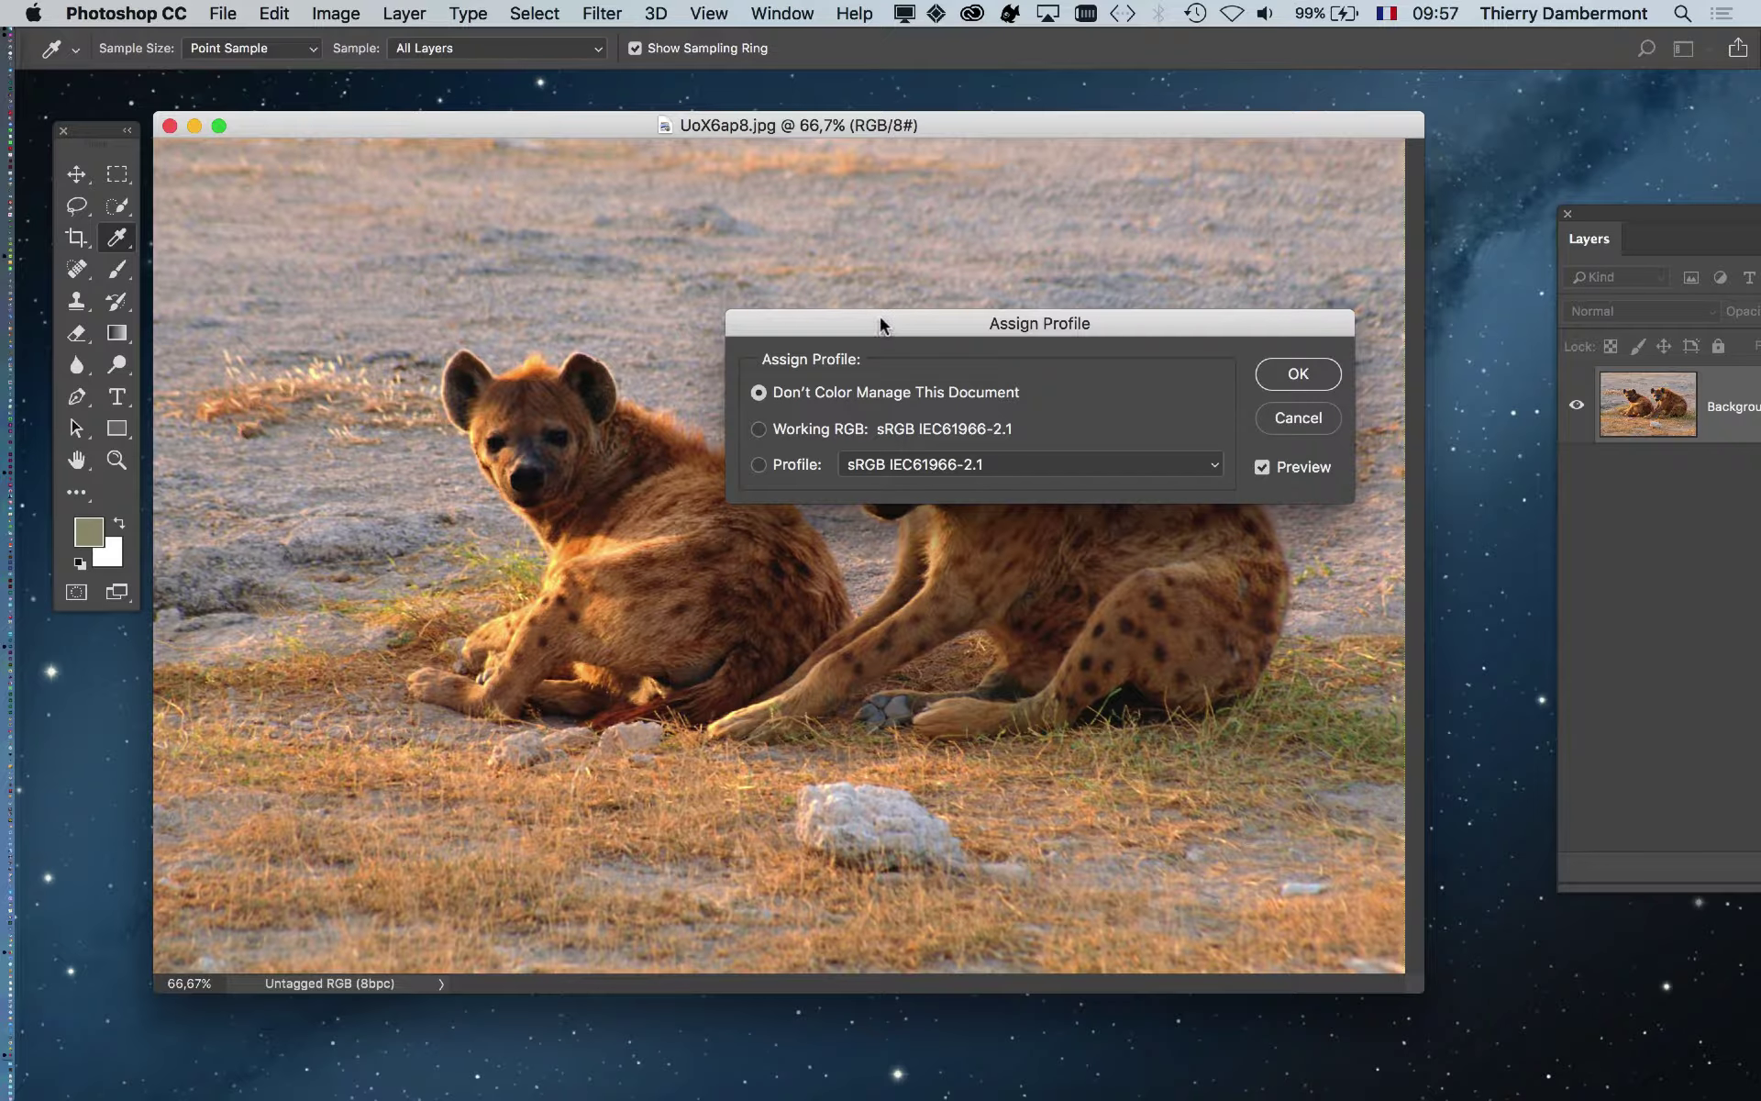
{"action": "left_click_drag", "start_coordinate": [878, 323], "coordinate": [1115, 298]}
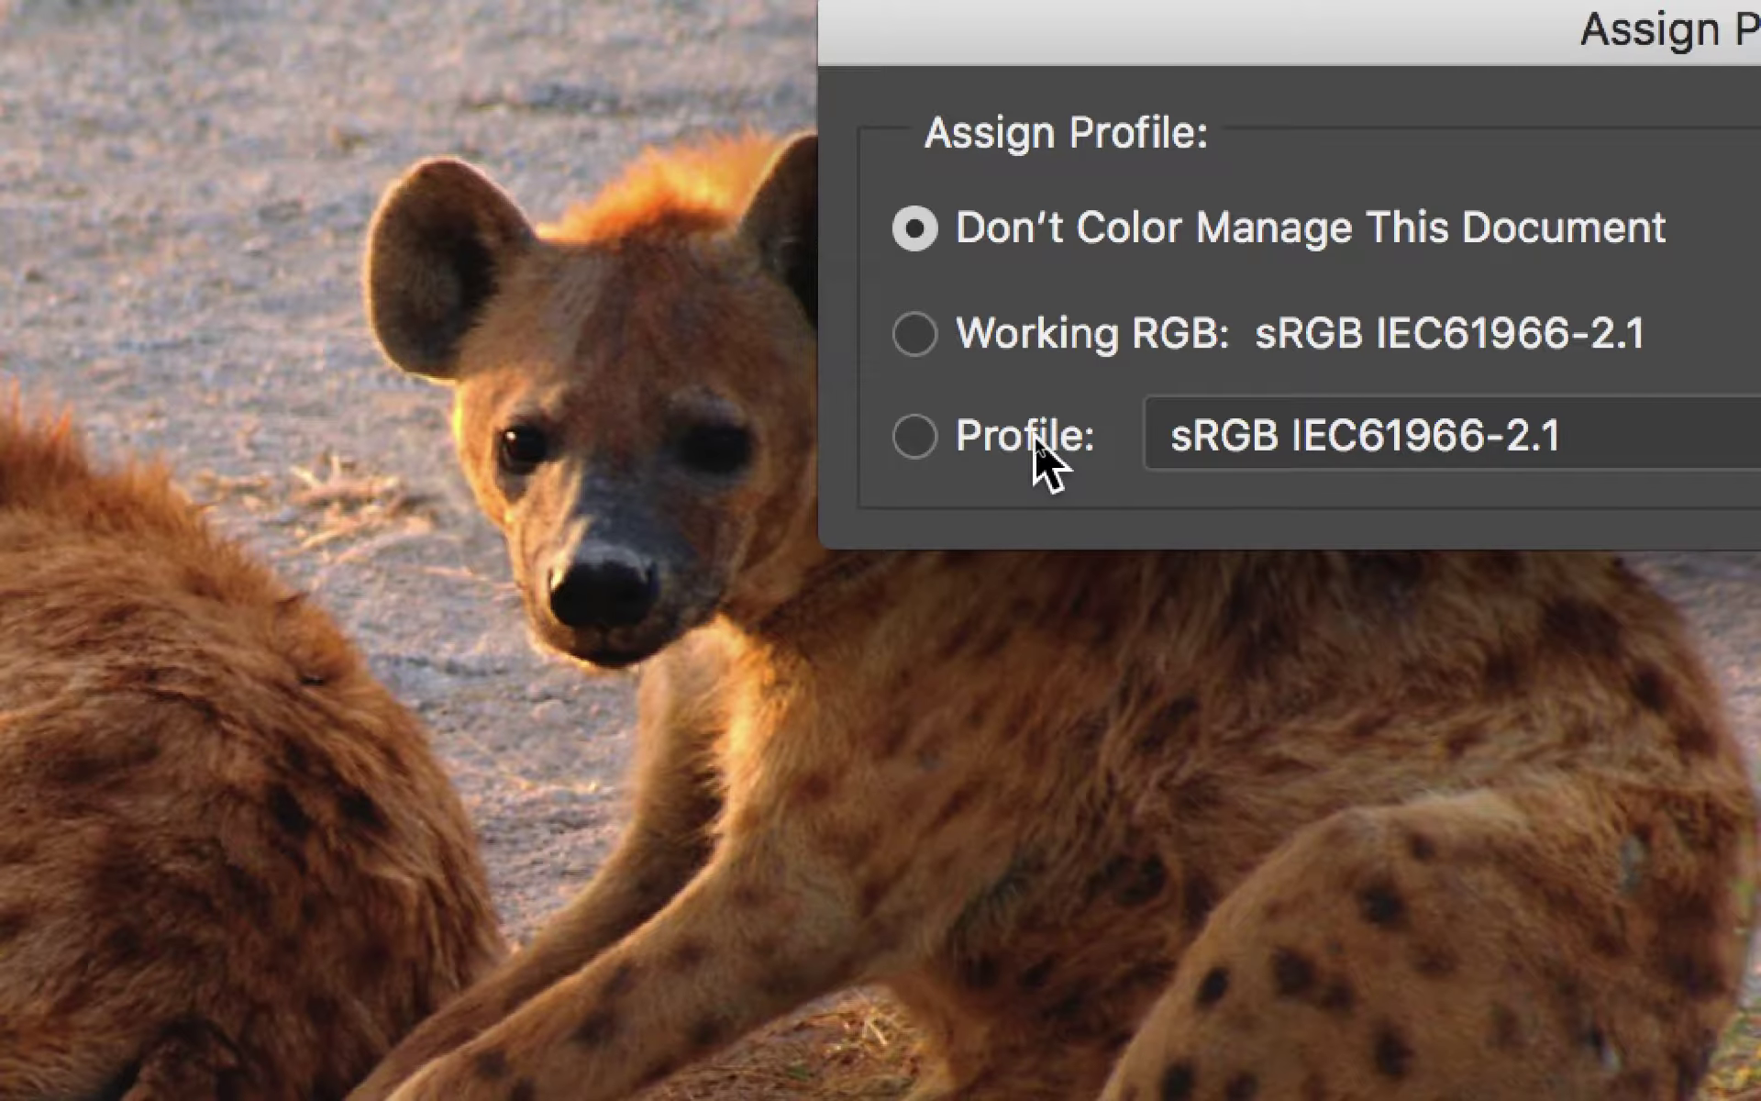
{"action": "left_click", "coordinate": [1033, 434]}
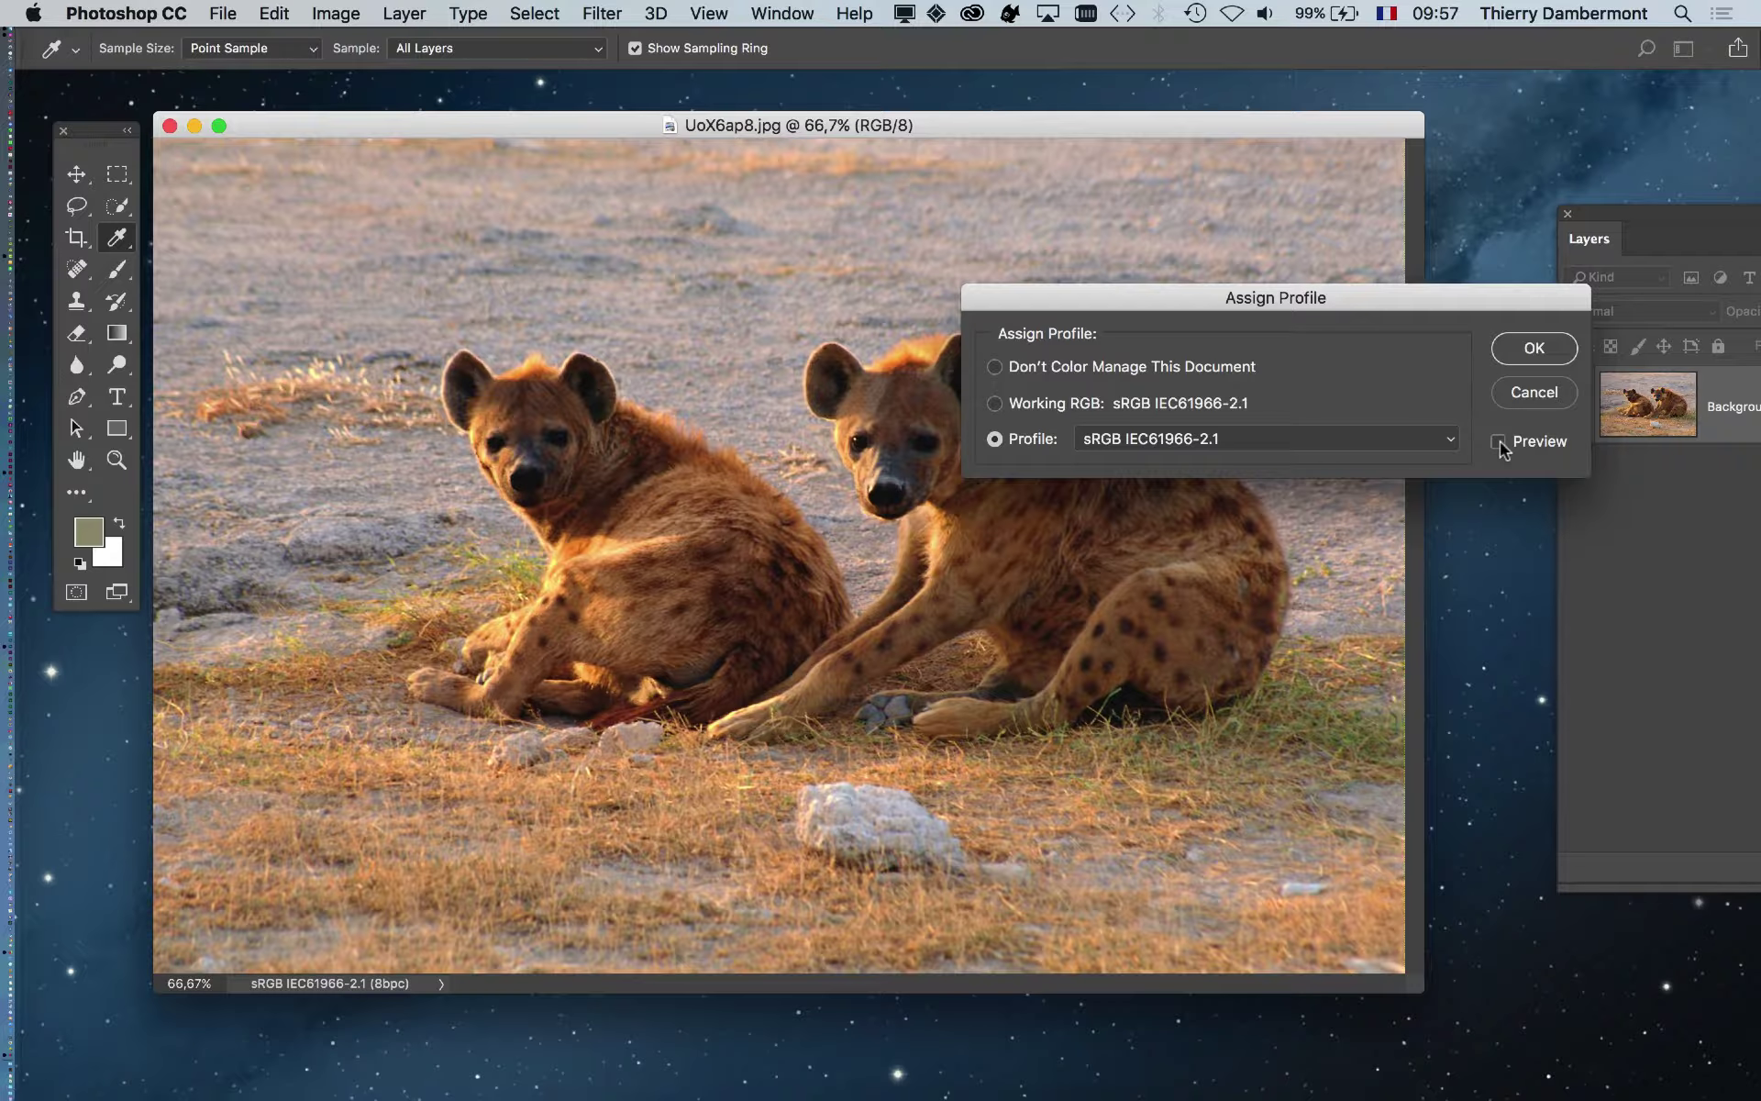
{"action": "left_click", "coordinate": [1533, 348]}
{"action": "key", "text": "z"}
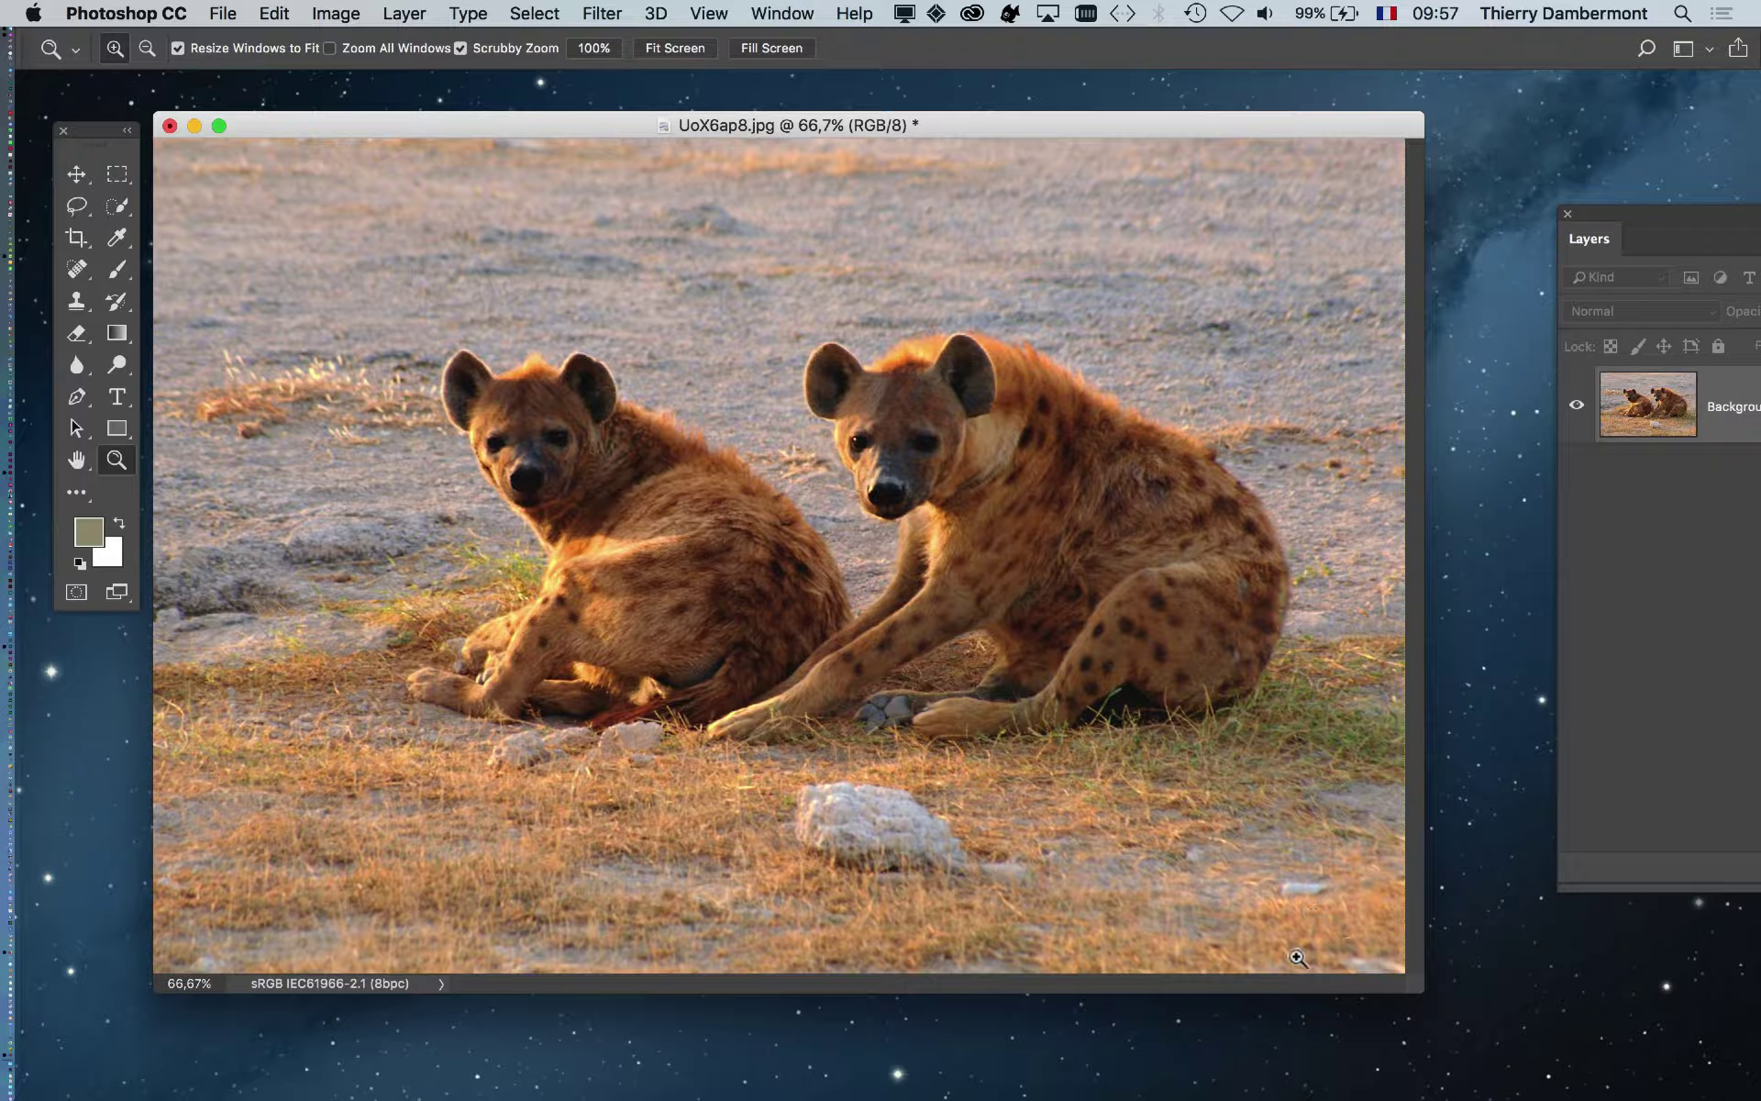
Enlarge the image window slightly in height and width around the hyena photo.
{"action": "left_click_drag", "start_coordinate": [1419, 993], "coordinate": [1425, 1015]}
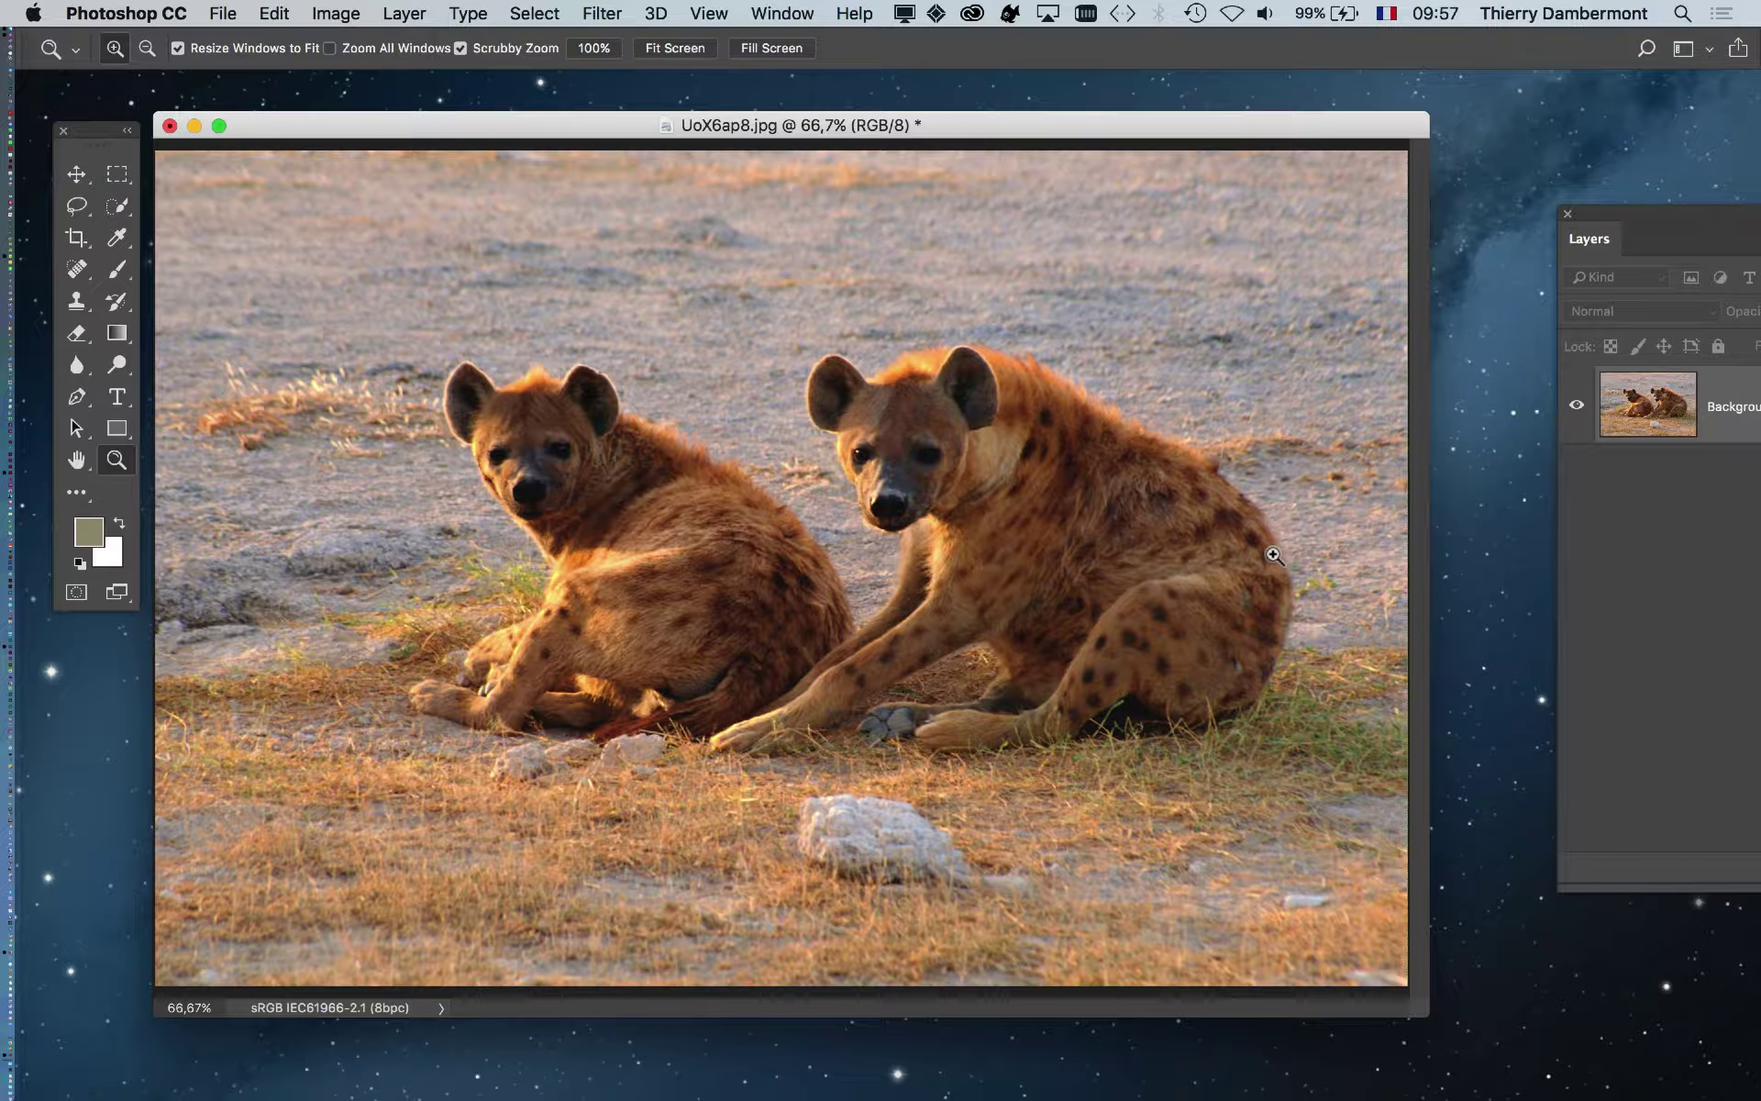
{"action": "left_click_drag", "start_coordinate": [1424, 1014], "coordinate": [1486, 1004]}
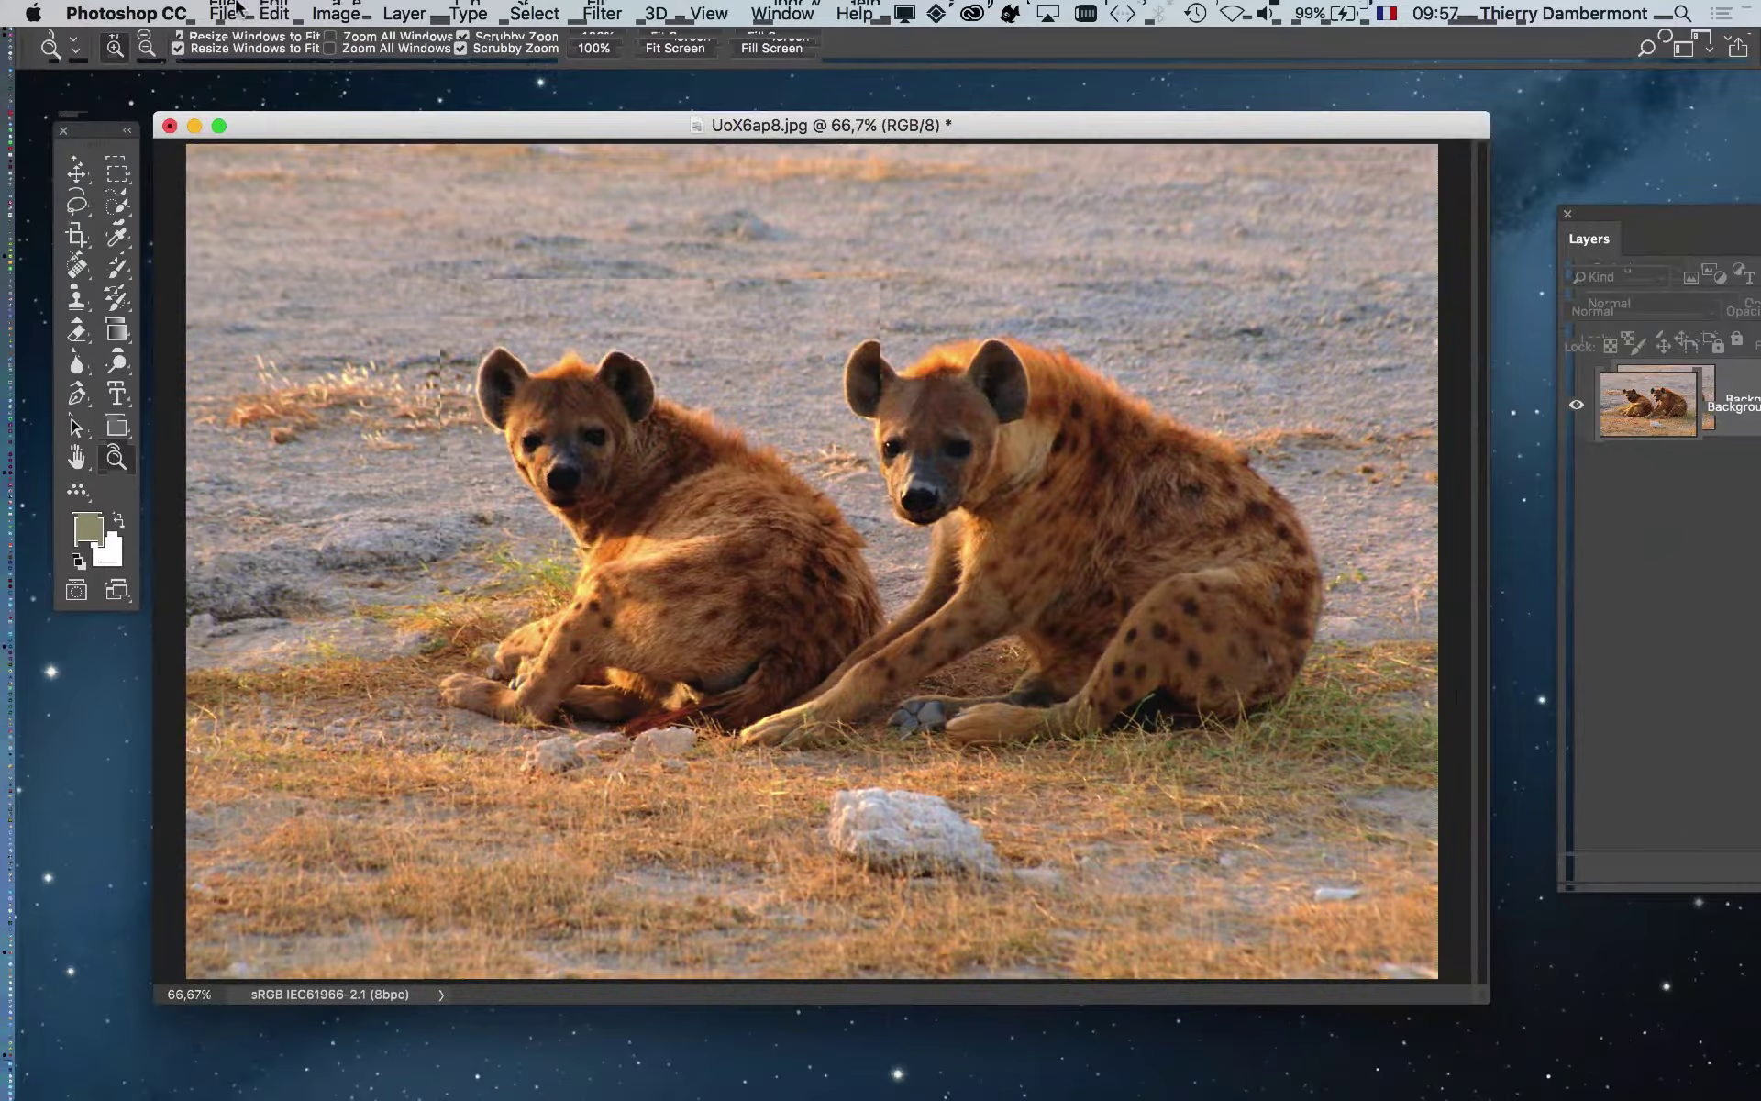
{"action": "left_click", "coordinate": [223, 13]}
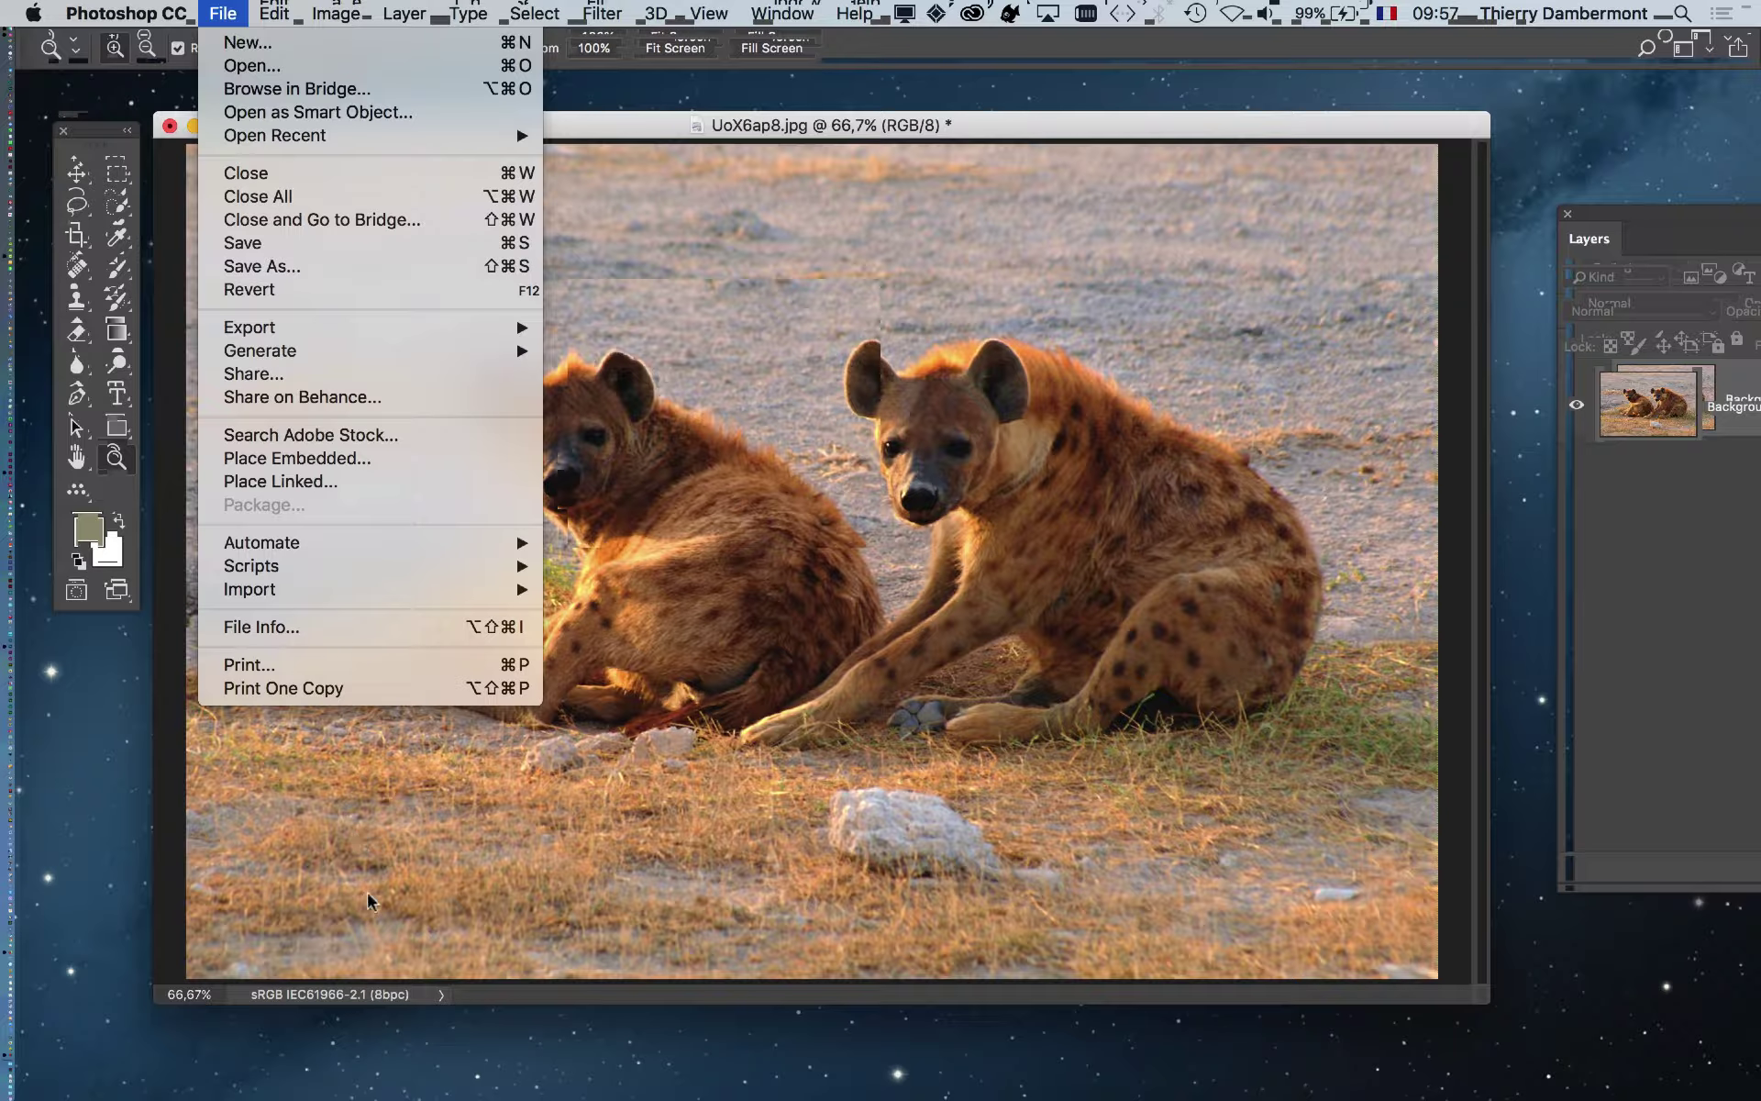
{"action": "left_click", "coordinate": [1376, 692]}
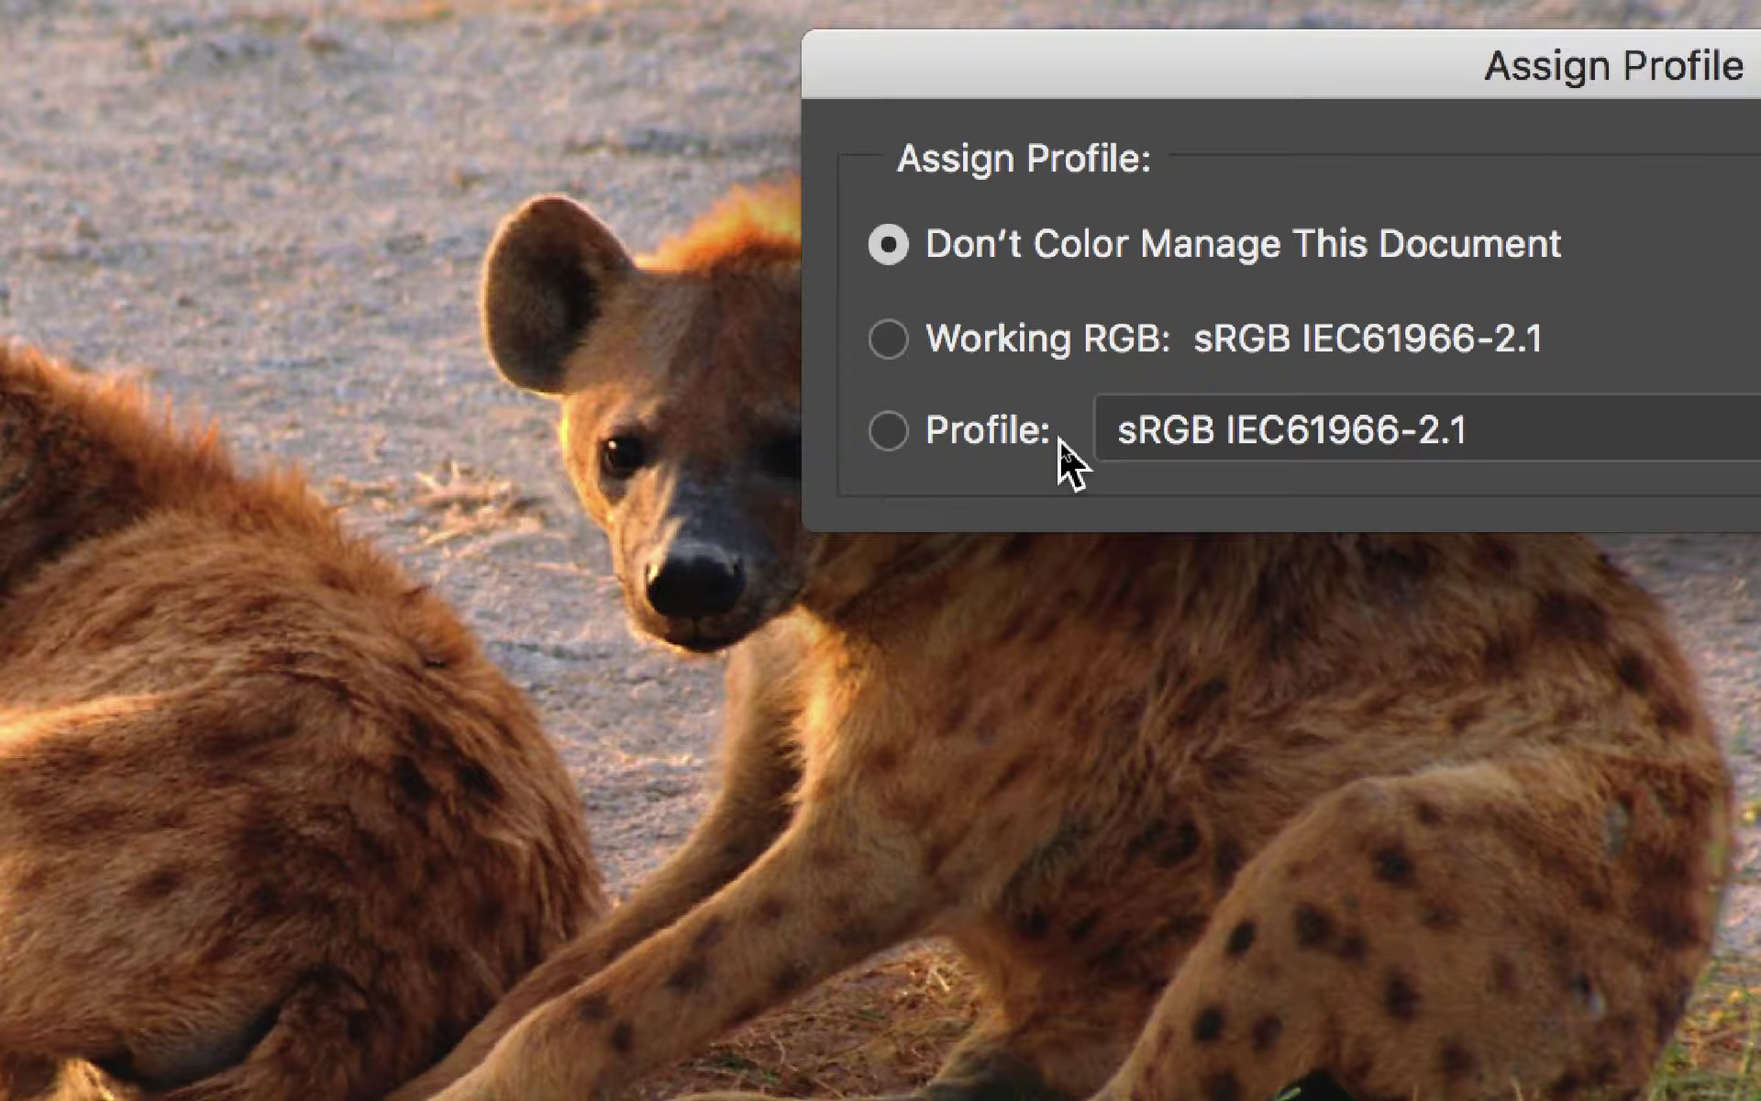
Choose sRGB IEC61966-2.1 as the profile to assign to the hyena image and reopen the list of available profiles.
{"action": "left_click", "coordinate": [1059, 439]}
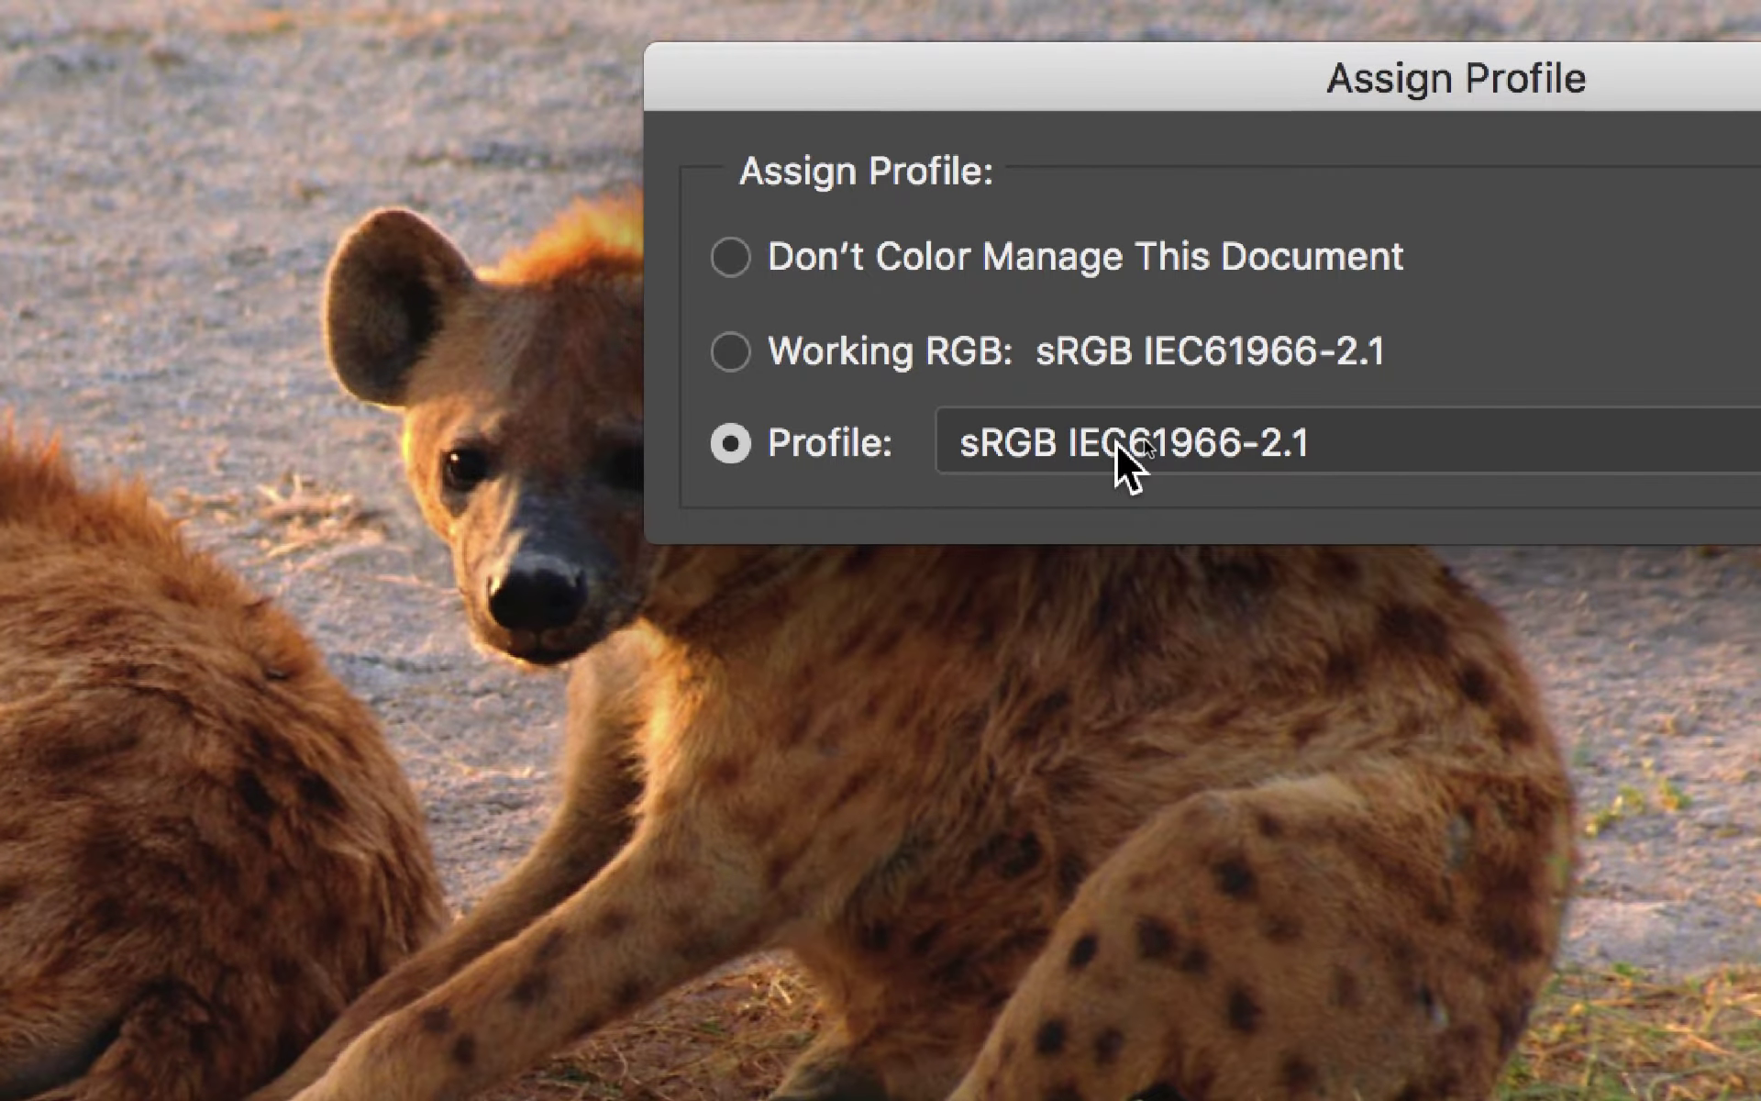
{"action": "left_click", "coordinate": [1116, 443]}
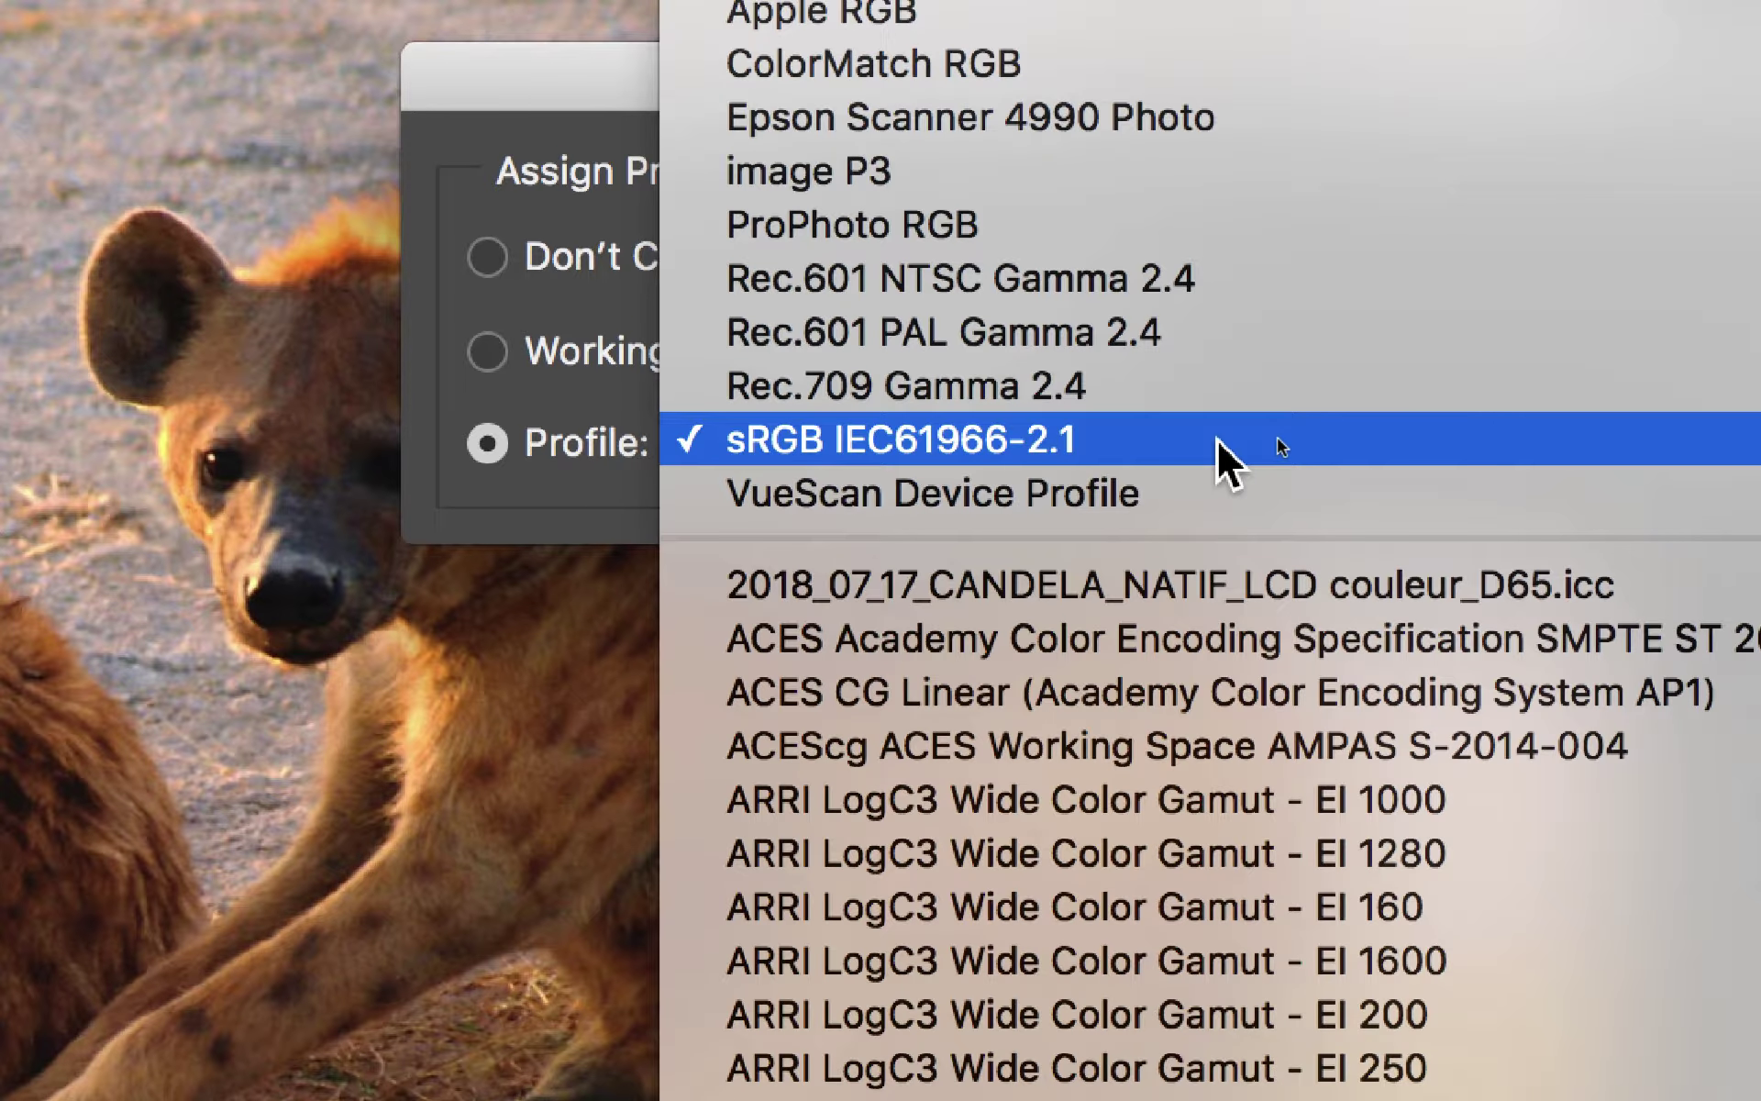
{"action": "left_click", "coordinate": [1218, 440]}
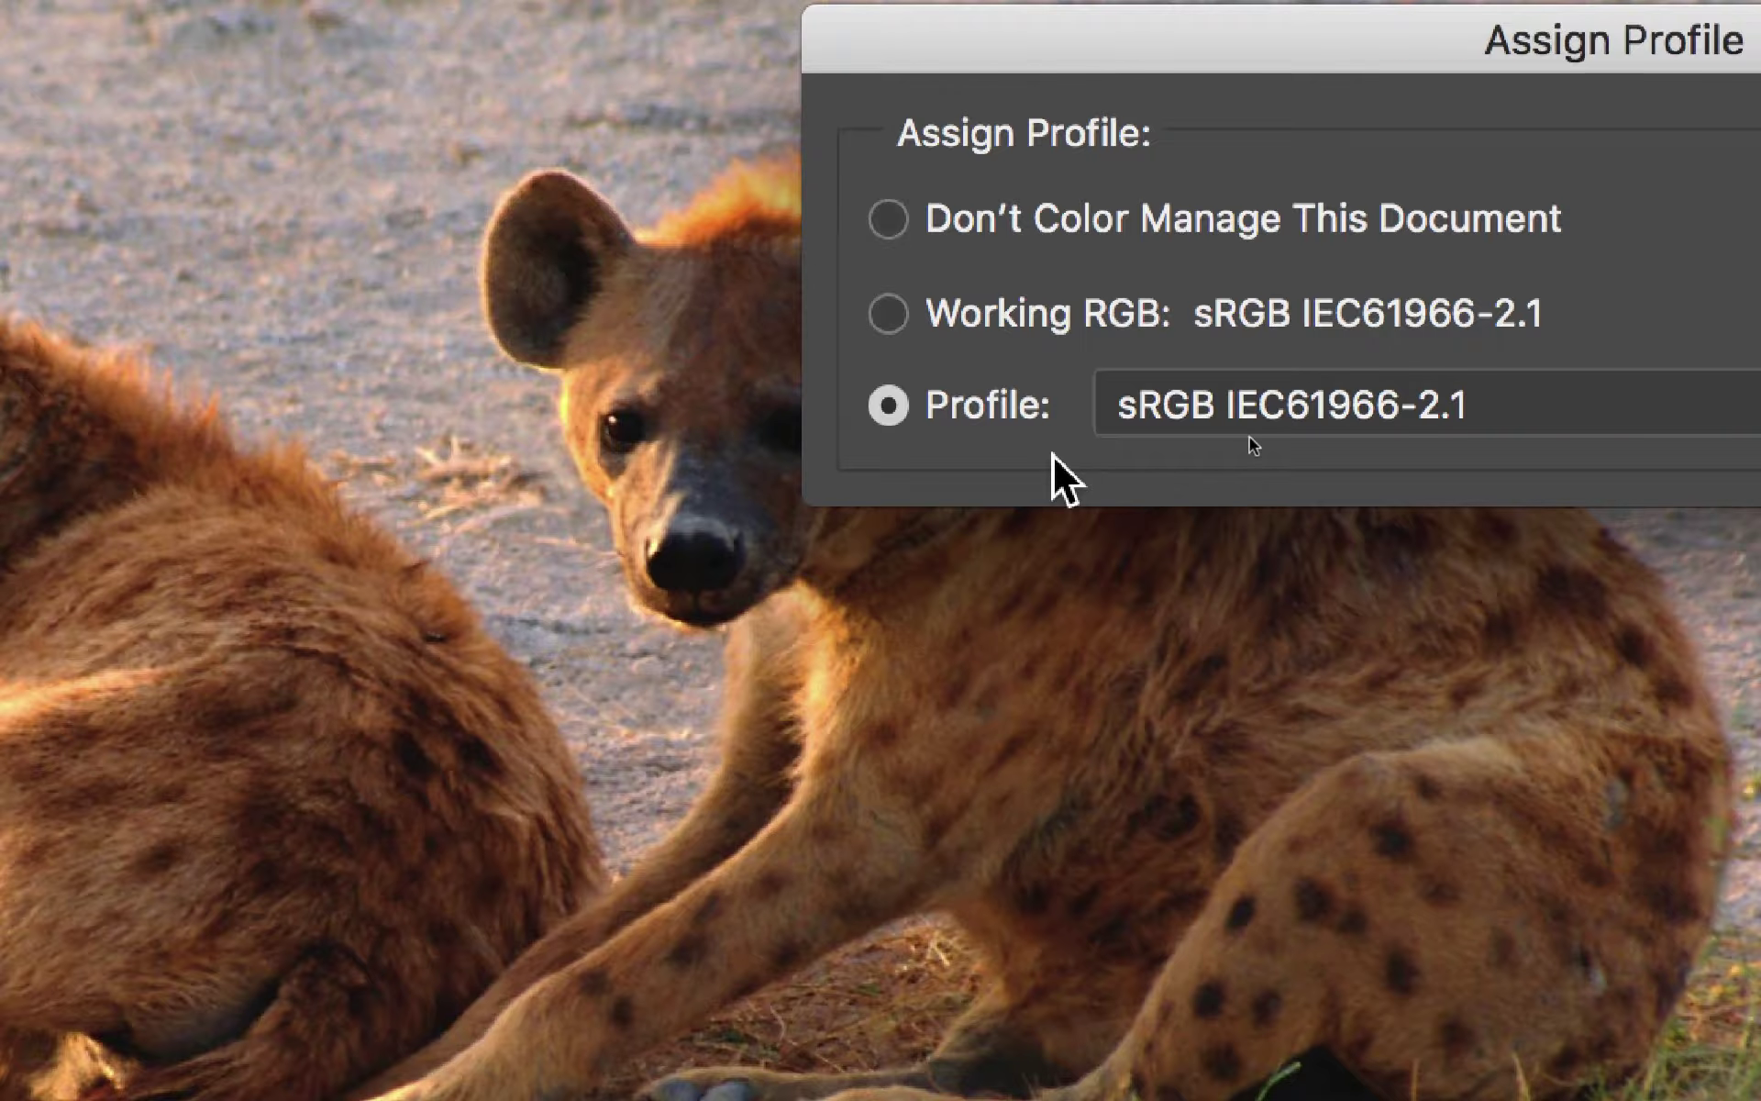
{"action": "left_click", "coordinate": [1578, 404]}
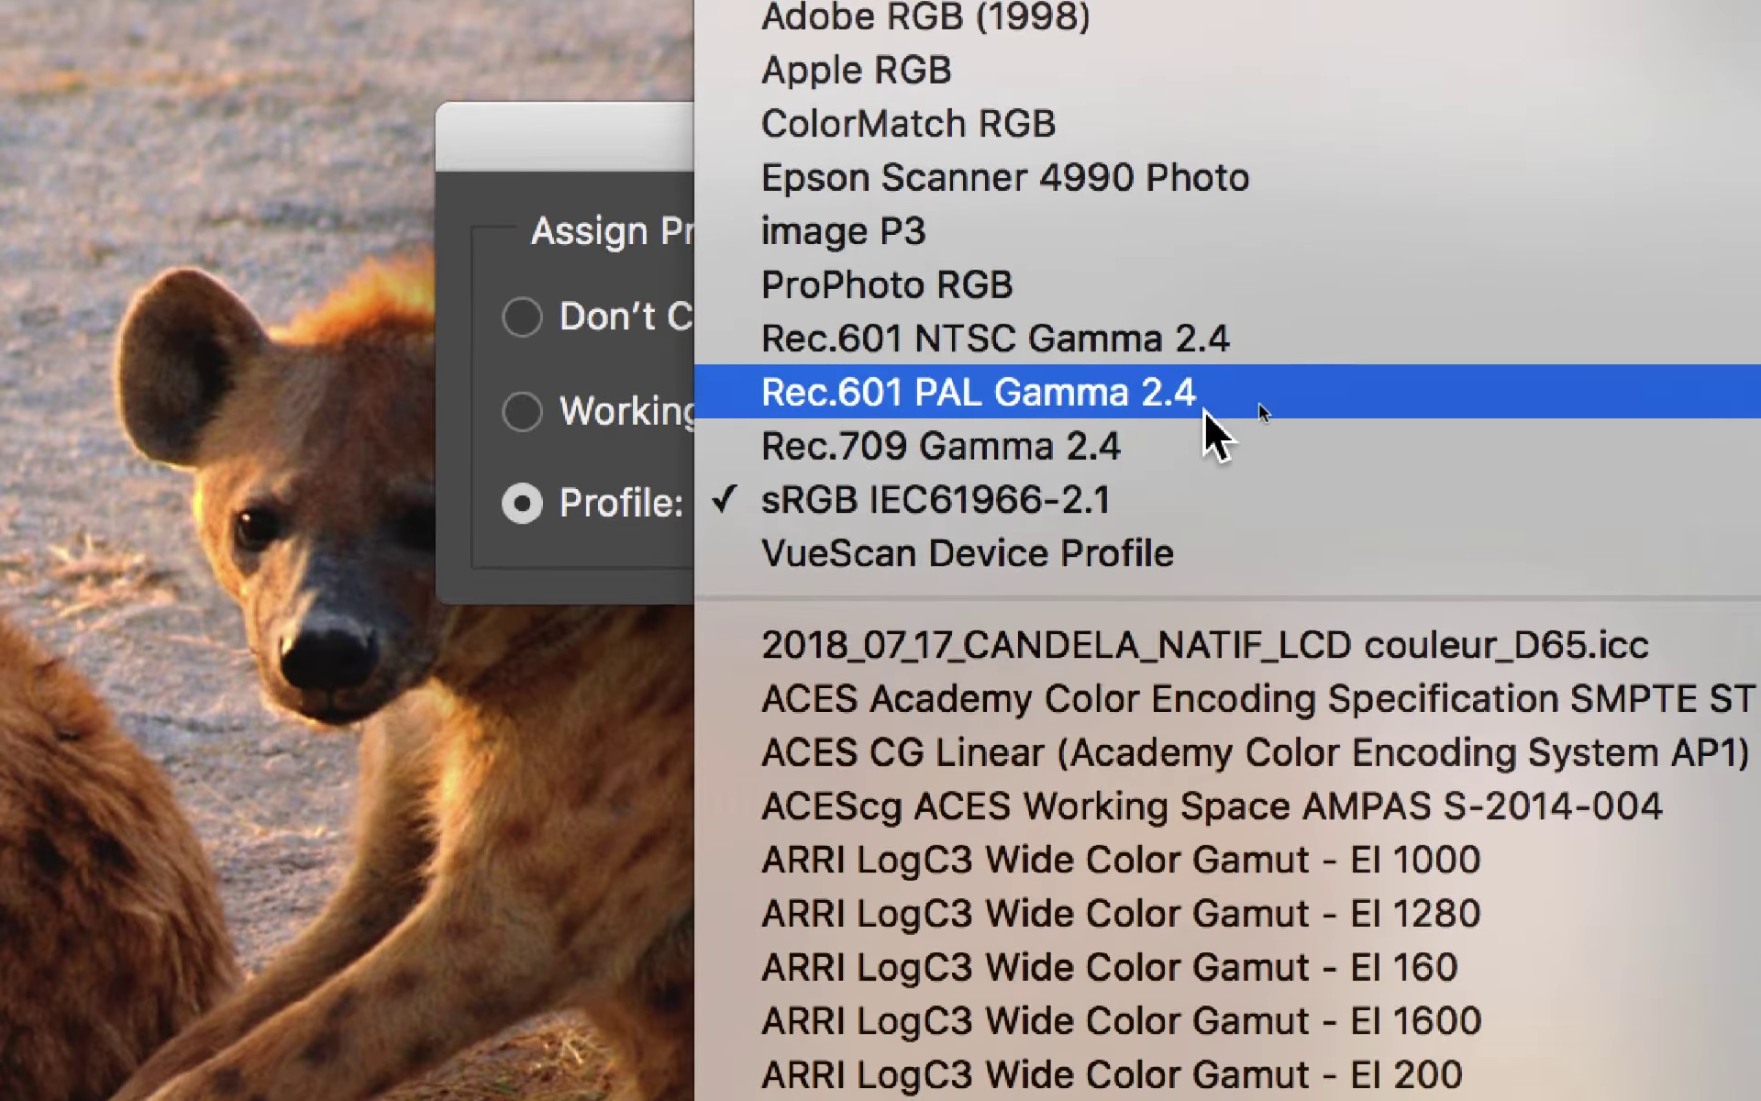